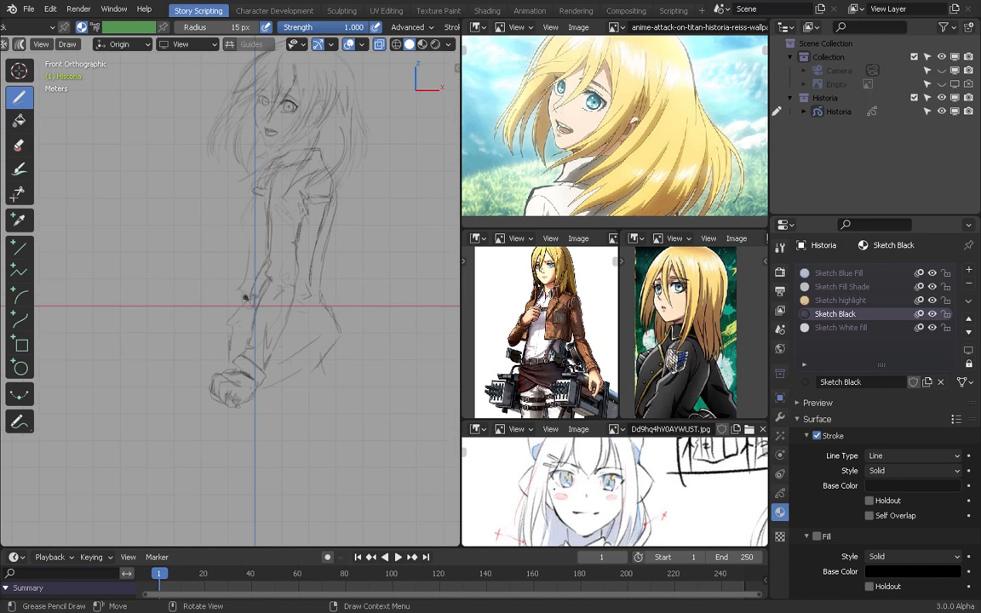
# Sketch rough contours for both legs from the hips down to the front foot.
pyautogui.keyDown('shift'); pyautogui.moveTo(275, 238); pyautogui.dragTo(293, 192, button='middle'); pyautogui.keyUp('shift')
pyautogui.moveTo(685, 341); pyautogui.dragTo(691, 322, button='middle')
pyautogui.moveTo(267, 375); pyautogui.dragTo(247, 493)
pyautogui.moveTo(345, 323); pyautogui.dragTo(360, 409)
pyautogui.keyDown('shift'); pyautogui.moveTo(361, 280); pyautogui.dragTo(392, 153, button='middle'); pyautogui.keyUp('shift')
pyautogui.moveTo(249, 368); pyautogui.dragTo(263, 394)
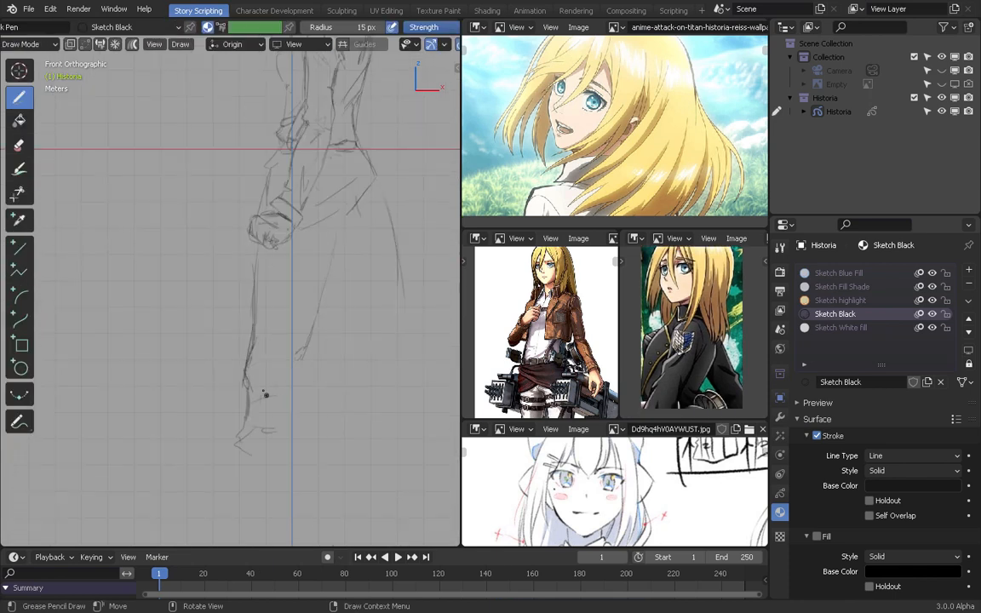
# Sketch the two buckled straps around the front thigh and rough in the top of the boot.
pyautogui.keyDown('shift'); pyautogui.moveTo(263, 395); pyautogui.dragTo(261, 541, button='middle'); pyautogui.keyUp('shift')
pyautogui.moveTo(288, 417)
pyautogui.mouseDown()
pyautogui.moveTo(278, 407)
pyautogui.moveTo(326, 413)
pyautogui.mouseUp()
pyautogui.moveTo(282, 437); pyautogui.dragTo(321, 442)
pyautogui.keyDown('shift'); pyautogui.moveTo(324, 232); pyautogui.dragTo(342, 169, button='middle'); pyautogui.keyUp('shift')
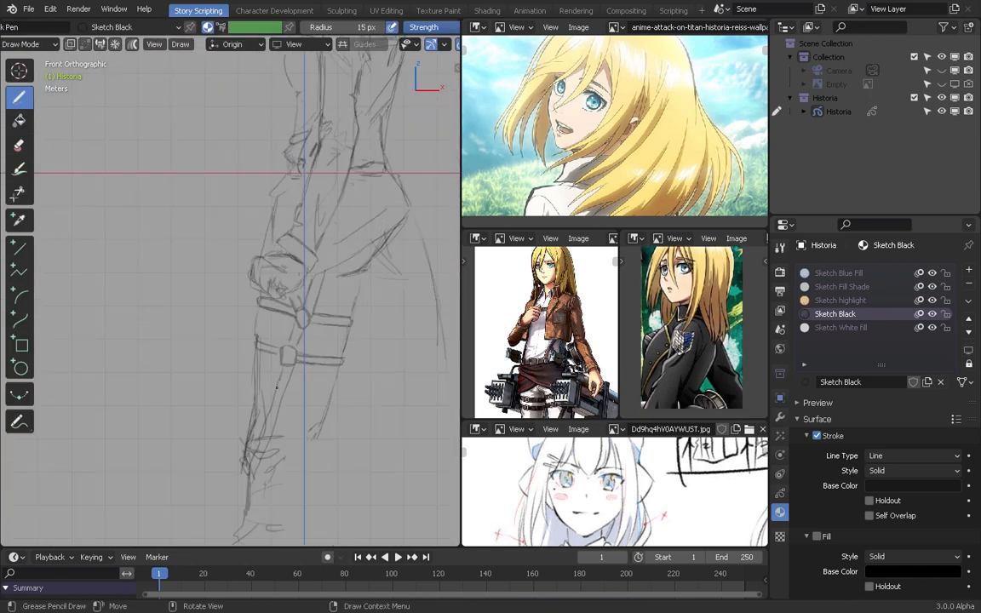
# Sketch folds along the torso and sleeve and add the pair of pouches at the waist.
pyautogui.moveTo(324, 358)
pyautogui.keyDown('ctrl'); pyautogui.mouseDown(button='middle')
pyautogui.moveTo(324, 405)
pyautogui.moveTo(325, 358)
pyautogui.mouseUp(button='middle'); pyautogui.keyUp('ctrl')
pyautogui.moveTo(192, 408); pyautogui.dragTo(243, 477)
pyautogui.keyDown('shift'); pyautogui.moveTo(362, 73); pyautogui.dragTo(368, 328, button='middle'); pyautogui.keyUp('shift')
pyautogui.moveTo(318, 311); pyautogui.dragTo(353, 347)
# Sketch the knee creases, boot folds and lower shin on the front leg.
pyautogui.moveTo(312, 436)
pyautogui.keyDown('shift'); pyautogui.mouseDown(button='middle')
pyautogui.moveTo(318, 215)
pyautogui.moveTo(295, 303)
pyautogui.mouseUp(button='middle'); pyautogui.keyUp('shift')
pyautogui.moveTo(289, 303)
pyautogui.keyDown('ctrl'); pyautogui.mouseDown(button='middle')
pyautogui.moveTo(283, 349)
pyautogui.moveTo(339, 197)
pyautogui.mouseUp(button='middle'); pyautogui.keyUp('ctrl')
pyautogui.keyDown('ctrl'); pyautogui.moveTo(339, 197); pyautogui.dragTo(339, 162, button='middle'); pyautogui.keyUp('ctrl')
pyautogui.moveTo(317, 373); pyautogui.dragTo(298, 459)
pyautogui.moveTo(302, 322); pyautogui.dragTo(313, 387)
pyautogui.keyDown('ctrl'); pyautogui.moveTo(319, 375); pyautogui.dragTo(320, 409, button='middle'); pyautogui.keyUp('ctrl')
pyautogui.keyDown('shift'); pyautogui.moveTo(361, 338); pyautogui.dragTo(319, 372, button='middle'); pyautogui.keyUp('shift')
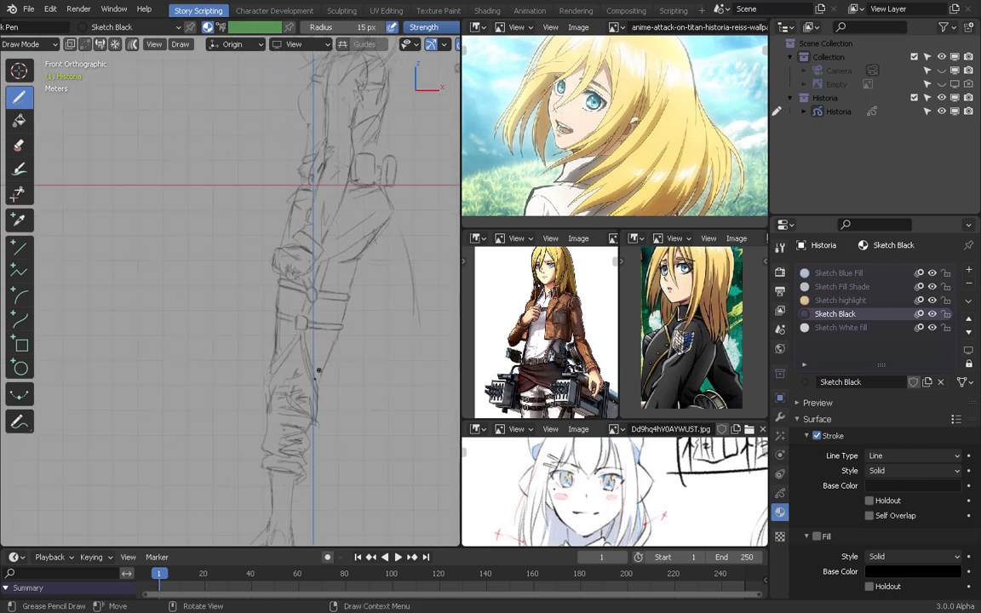
pyautogui.moveTo(298, 321); pyautogui.dragTo(274, 371)
pyautogui.moveTo(269, 435)
pyautogui.keyDown('shift'); pyautogui.mouseDown(button='middle')
pyautogui.moveTo(280, 370)
pyautogui.moveTo(287, 390)
pyautogui.mouseUp(button='middle'); pyautogui.keyUp('shift')
# Refine the eyebrows, eyelids and iris lines on the face sketch.
pyautogui.keyDown('shift'); pyautogui.moveTo(336, 281); pyautogui.dragTo(281, 373, button='middle'); pyautogui.keyUp('shift')
pyautogui.keyDown('ctrl'); pyautogui.moveTo(280, 373); pyautogui.dragTo(298, 348, button='middle'); pyautogui.keyUp('ctrl')
pyautogui.keyDown('shift'); pyautogui.moveTo(298, 255); pyautogui.dragTo(298, 442, button='middle'); pyautogui.keyUp('shift')
pyautogui.keyDown('ctrl'); pyautogui.moveTo(298, 442); pyautogui.dragTo(298, 323, button='middle'); pyautogui.keyUp('ctrl')
pyautogui.moveTo(163, 195); pyautogui.dragTo(198, 182)
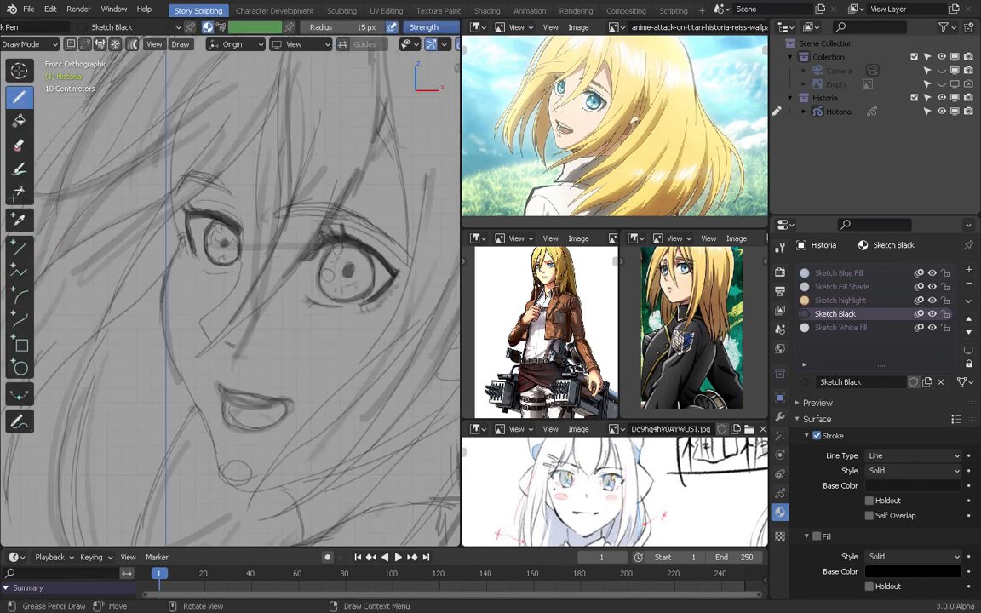
pyautogui.moveTo(359, 254); pyautogui.dragTo(346, 271)
# Sketch the collar, the shoulder lines and the raised arm extending in front of the chest.
pyautogui.moveTo(204, 236)
pyautogui.keyDown('shift'); pyautogui.mouseDown(button='middle')
pyautogui.moveTo(228, 217)
pyautogui.moveTo(170, 388)
pyautogui.mouseUp(button='middle'); pyautogui.keyUp('shift')
pyautogui.keyDown('shift'); pyautogui.moveTo(171, 388); pyautogui.dragTo(234, 278, button='middle'); pyautogui.keyUp('shift')
pyautogui.moveTo(319, 294); pyautogui.dragTo(298, 315)
pyautogui.moveTo(259, 320); pyautogui.dragTo(250, 353)
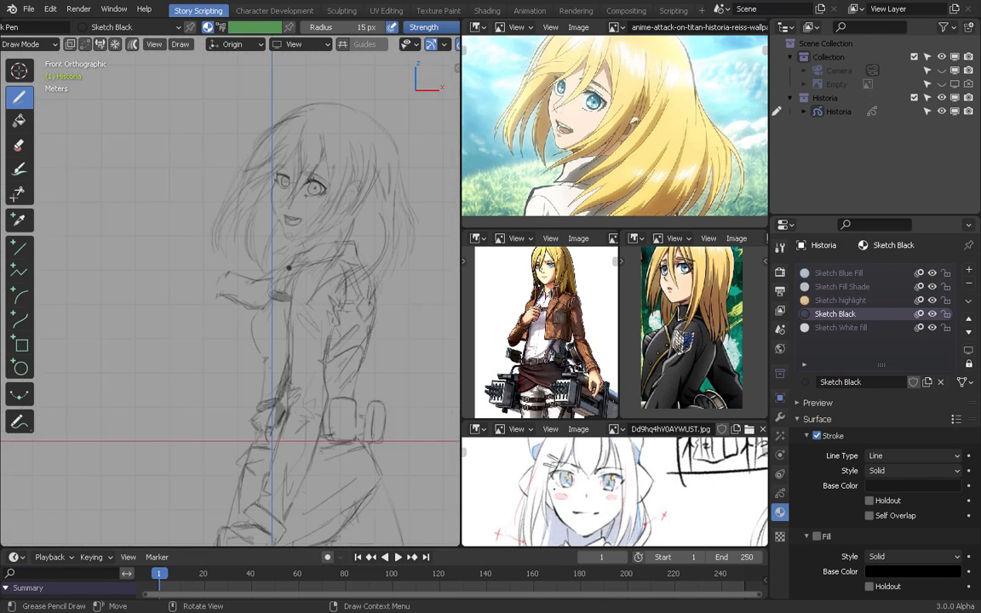
pyautogui.keyDown('shift'); pyautogui.moveTo(339, 441); pyautogui.dragTo(288, 281, button='middle'); pyautogui.keyUp('shift')
pyautogui.moveTo(287, 281); pyautogui.dragTo(300, 293)
pyautogui.moveTo(342, 114)
pyautogui.keyDown('shift'); pyautogui.mouseDown(button='middle')
pyautogui.moveTo(342, 298)
pyautogui.moveTo(341, 141)
pyautogui.mouseUp(button='middle'); pyautogui.keyUp('shift')
pyautogui.moveTo(264, 292); pyautogui.dragTo(249, 315)
# Sketch the harness straps across the hips and the contour of the rear leg.
pyautogui.scroll(-2, 540, 332)
pyautogui.moveTo(329, 307)
pyautogui.keyDown('ctrl'); pyautogui.mouseDown(button='middle')
pyautogui.moveTo(328, 412)
pyautogui.moveTo(329, 315)
pyautogui.mouseUp(button='middle'); pyautogui.keyUp('ctrl')
pyautogui.keyDown('ctrl'); pyautogui.moveTo(318, 213); pyautogui.dragTo(317, 281, button='middle'); pyautogui.keyUp('ctrl')
pyautogui.keyDown('shift'); pyautogui.moveTo(318, 284); pyautogui.dragTo(318, 243, button='middle'); pyautogui.keyUp('shift')
pyautogui.moveTo(308, 404); pyautogui.dragTo(328, 459)
pyautogui.moveTo(294, 358); pyautogui.dragTo(325, 413)
pyautogui.keyDown('ctrl'); pyautogui.moveTo(330, 319); pyautogui.dragTo(331, 256, button='middle'); pyautogui.keyUp('ctrl')
pyautogui.moveTo(288, 262); pyautogui.dragTo(306, 253)
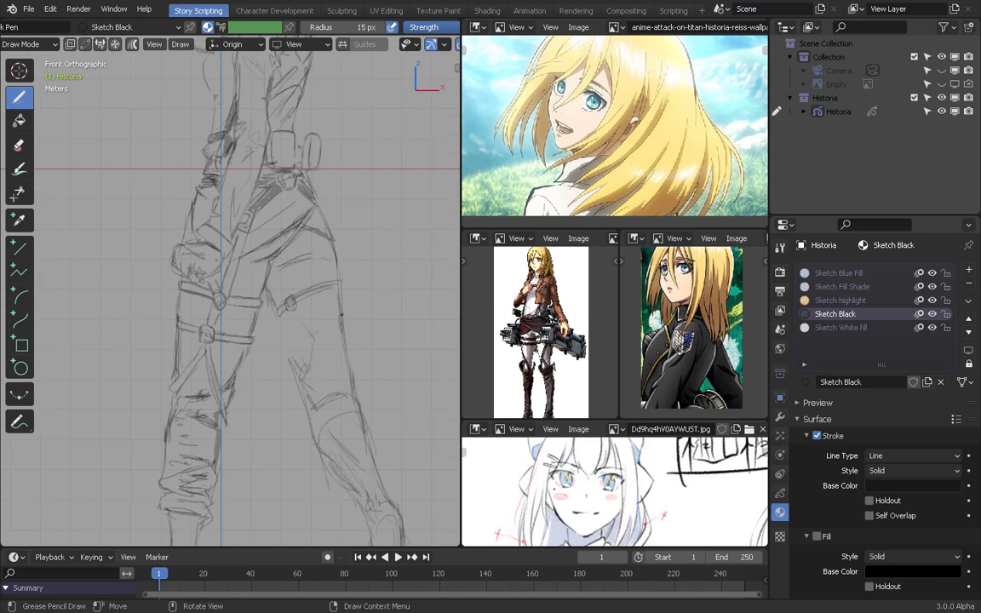
# Add strap, crease and boot details along the rear leg.
pyautogui.moveTo(266, 311); pyautogui.dragTo(308, 284)
pyautogui.moveTo(298, 332)
pyautogui.keyDown('shift'); pyautogui.mouseDown(button='middle')
pyautogui.moveTo(297, 290)
pyautogui.moveTo(297, 310)
pyautogui.mouseUp(button='middle'); pyautogui.keyUp('shift')
pyautogui.moveTo(324, 302); pyautogui.dragTo(298, 357)
pyautogui.keyDown('ctrl'); pyautogui.moveTo(340, 281); pyautogui.dragTo(340, 375, button='middle'); pyautogui.keyUp('ctrl')
pyautogui.moveTo(344, 332)
pyautogui.keyDown('shift'); pyautogui.mouseDown(button='middle')
pyautogui.moveTo(346, 368)
pyautogui.moveTo(345, 289)
pyautogui.mouseUp(button='middle'); pyautogui.keyUp('shift')
pyautogui.moveTo(362, 528)
pyautogui.keyDown('shift'); pyautogui.mouseDown(button='middle')
pyautogui.moveTo(363, 346)
pyautogui.moveTo(388, 537)
pyautogui.mouseUp(button='middle'); pyautogui.keyUp('shift')
pyautogui.keyDown('ctrl'); pyautogui.moveTo(366, 337); pyautogui.dragTo(322, 347, button='middle'); pyautogui.keyUp('ctrl')
pyautogui.moveTo(322, 392)
pyautogui.keyDown('ctrl'); pyautogui.mouseDown(button='middle')
pyautogui.moveTo(363, 322)
pyautogui.moveTo(364, 383)
pyautogui.mouseUp(button='middle'); pyautogui.keyUp('ctrl')
# Lasso-select the strokes around the waist and lowered arm in Edit Mode, reposition them, and return to Draw Mode.
pyautogui.press('Tab')
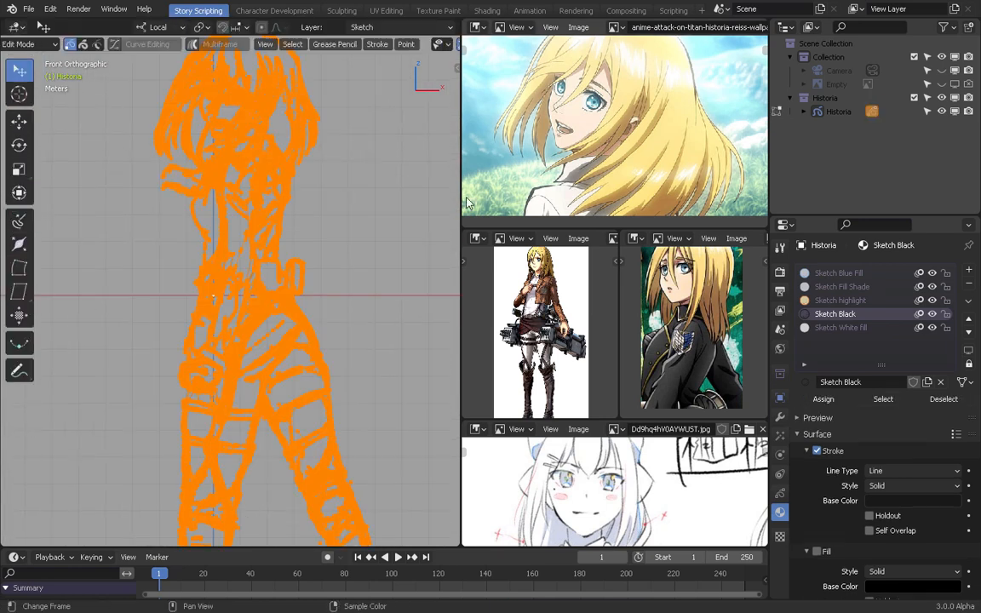
pyautogui.keyDown('ctrl'); pyautogui.moveTo(269, 255); pyautogui.dragTo(230, 358, button='right'); pyautogui.keyUp('ctrl')
pyautogui.press('g')
pyautogui.click(263, 305)
pyautogui.hotkey('ctrl', 'Tab')
pyautogui.click(290, 231)
# Sketch the outstretched forearm with its pointing hand beside the hair.
pyautogui.keyDown('ctrl'); pyautogui.moveTo(290, 255); pyautogui.dragTo(290, 294, button='middle'); pyautogui.keyUp('ctrl')
pyautogui.moveTo(290, 294)
pyautogui.keyDown('shift'); pyautogui.mouseDown(button='middle')
pyautogui.moveTo(323, 265)
pyautogui.moveTo(317, 297)
pyautogui.mouseUp(button='middle'); pyautogui.keyUp('shift')
pyautogui.moveTo(317, 298)
pyautogui.keyDown('shift'); pyautogui.mouseDown(button='middle')
pyautogui.moveTo(333, 364)
pyautogui.moveTo(332, 247)
pyautogui.mouseUp(button='middle'); pyautogui.keyUp('shift')
pyautogui.moveTo(120, 238); pyautogui.dragTo(158, 260)
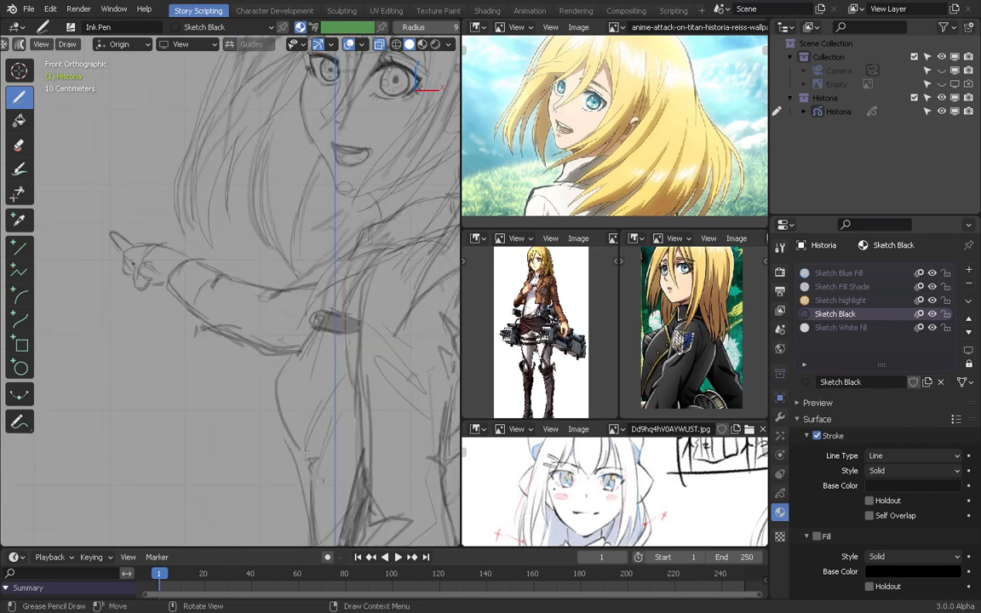
pyautogui.moveTo(236, 268)
pyautogui.keyDown('ctrl'); pyautogui.mouseDown(button='middle')
pyautogui.moveTo(235, 316)
pyautogui.moveTo(236, 280)
pyautogui.mouseUp(button='middle'); pyautogui.keyUp('ctrl')
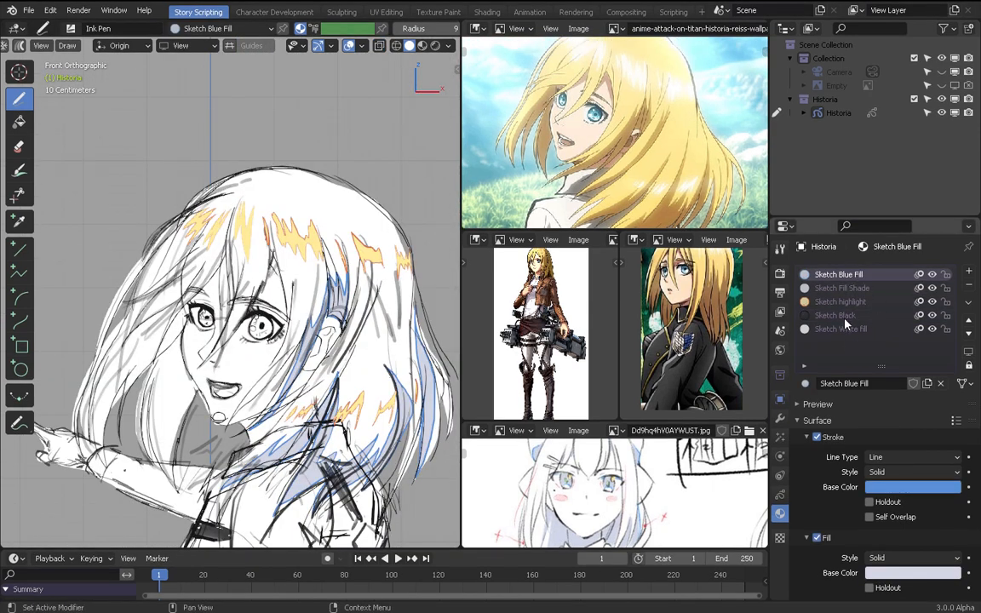
# Set the active material to Sketch Fill Shade and shade the forehead beneath the bangs on the Shade layer.
pyautogui.click(780, 494)
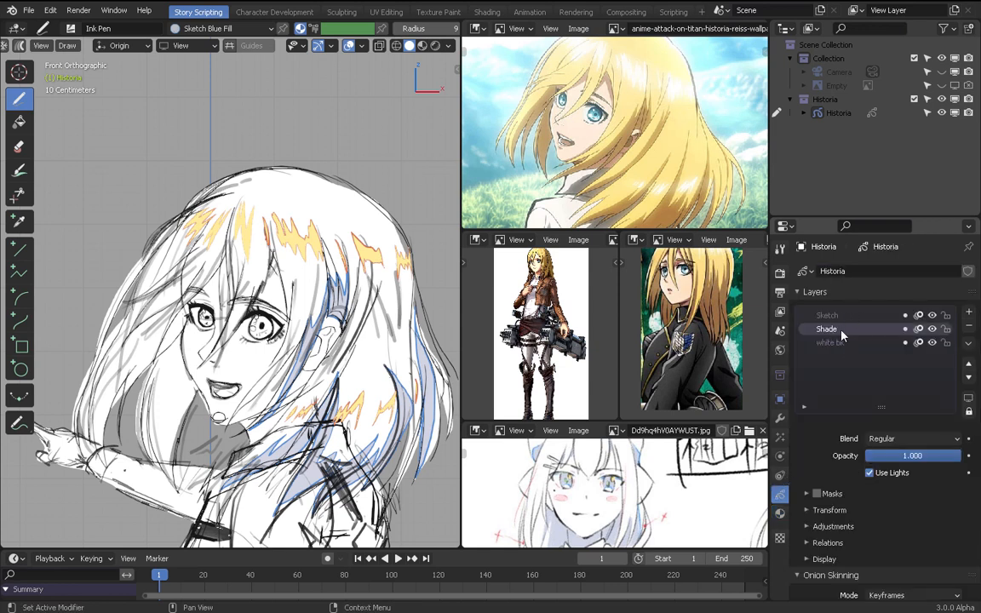
pyautogui.click(780, 513)
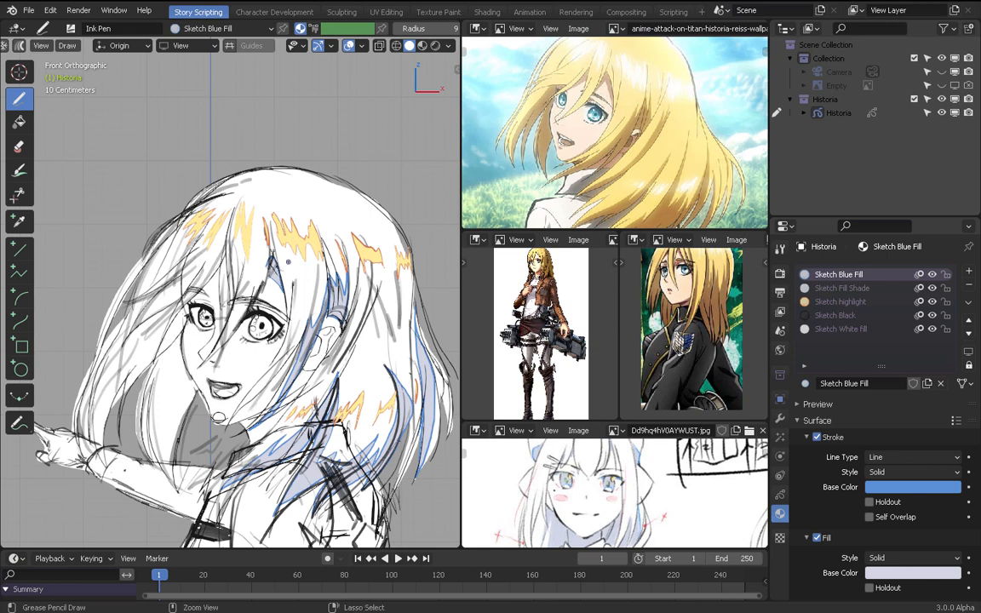
pyautogui.scroll(2, 280, 273)
pyautogui.rightClick(302, 269)
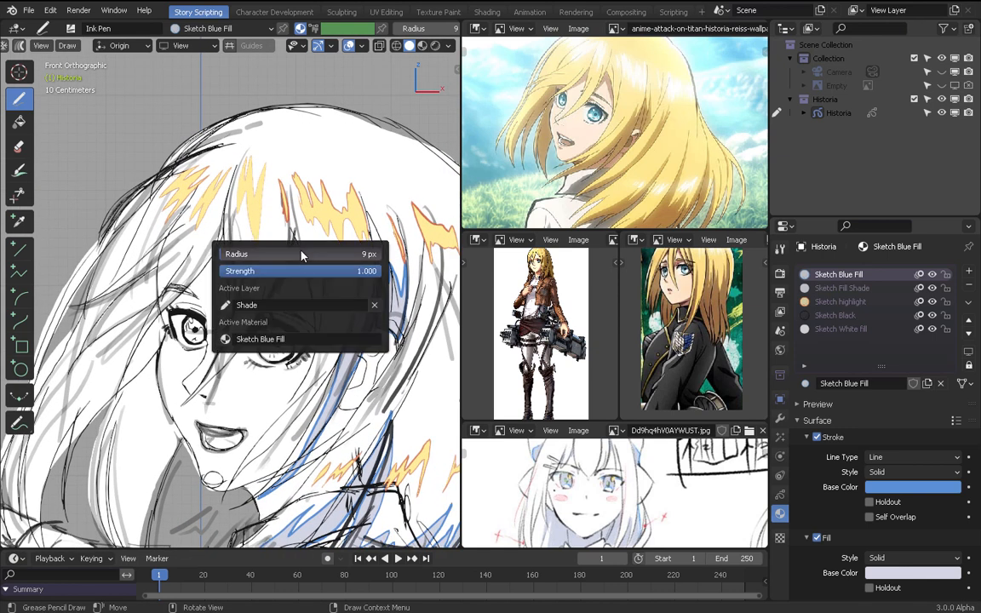
pyautogui.click(228, 339)
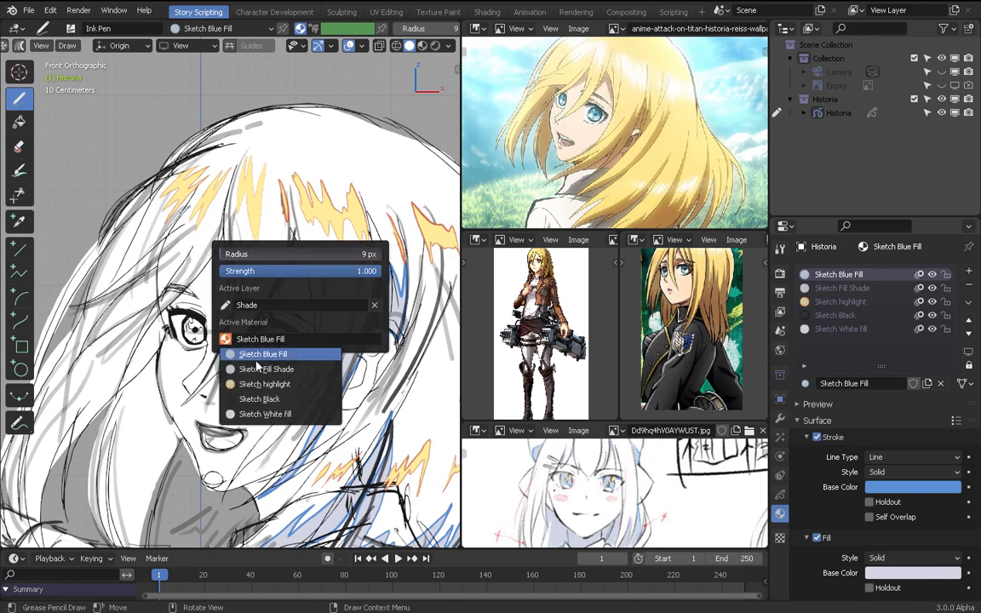
pyautogui.rightClick(248, 316)
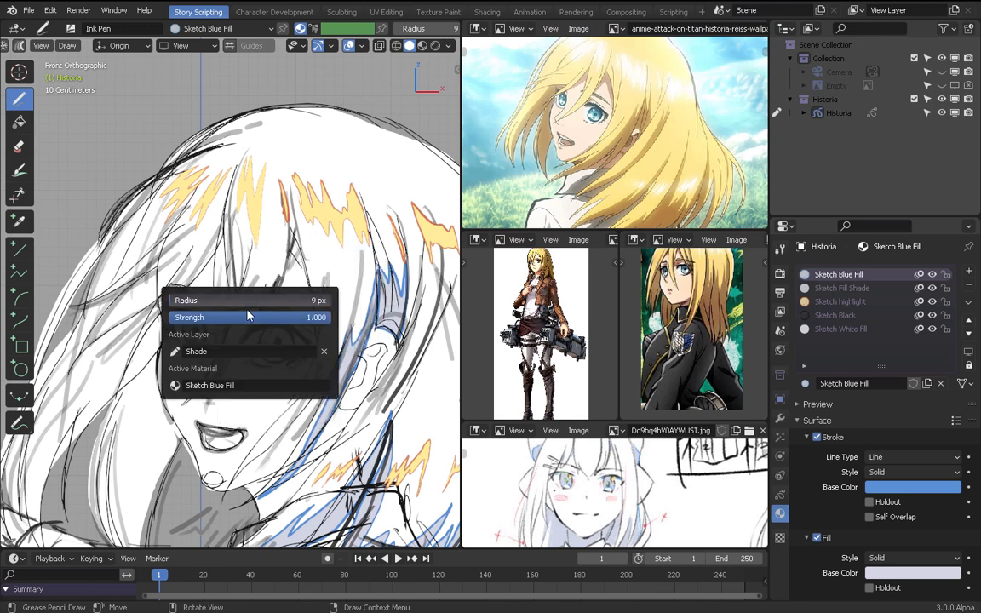
pyautogui.click(207, 385)
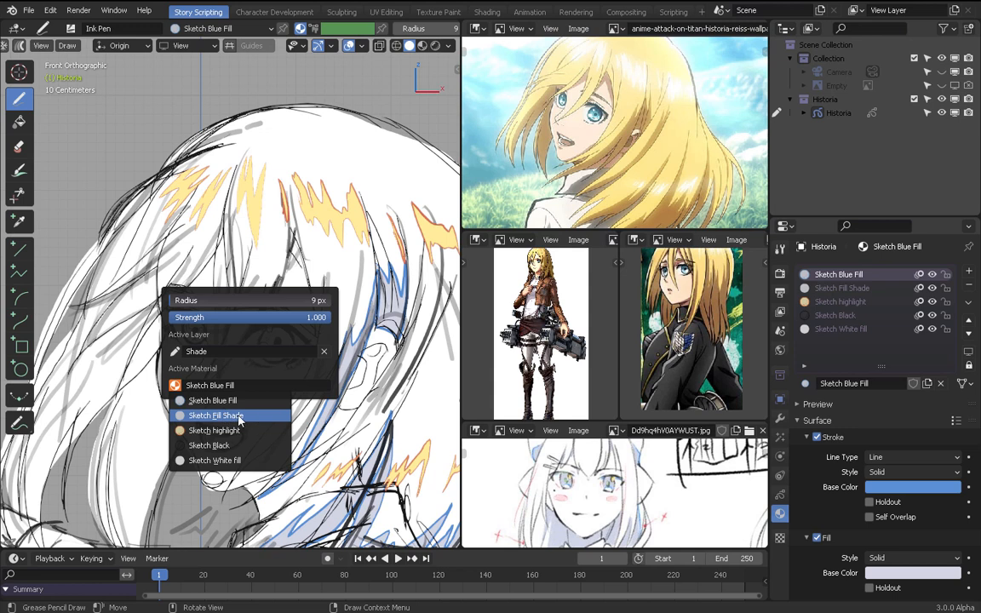
pyautogui.click(250, 417)
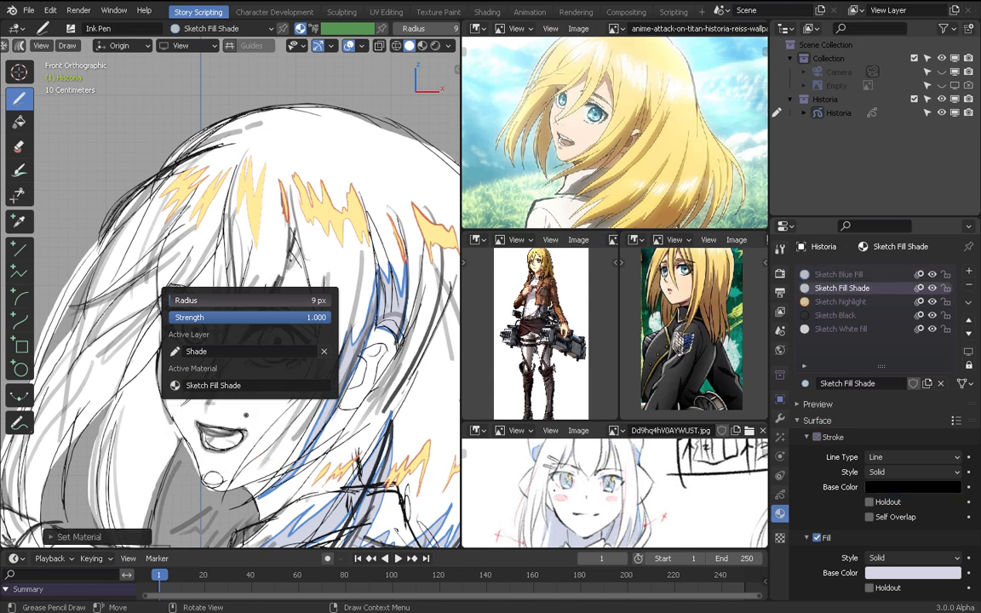
pyautogui.moveTo(274, 248); pyautogui.dragTo(260, 198)
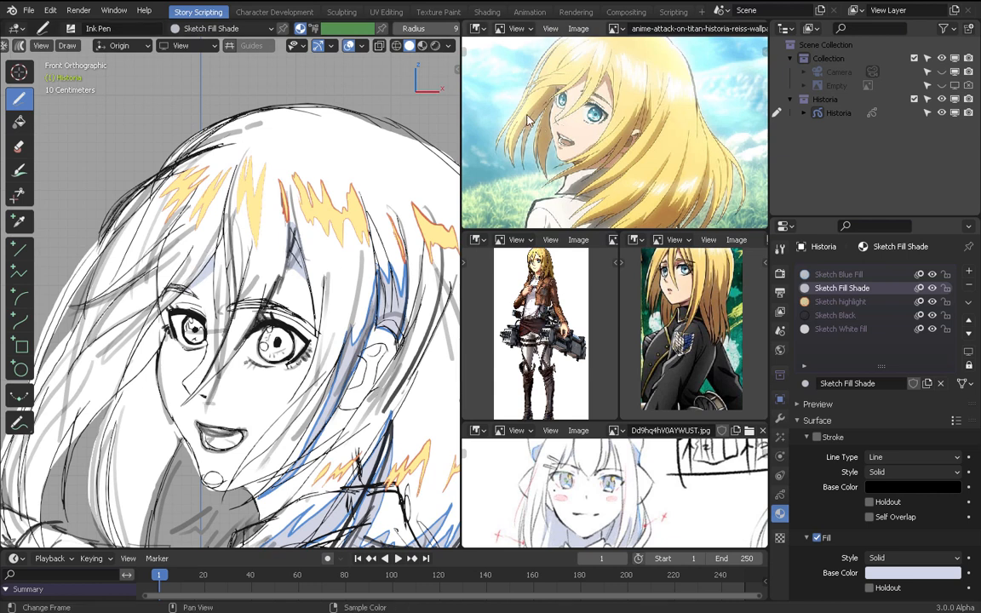
# Set the active material to Sketch Blue Fill and shade the inner hair locks beside the face.
pyautogui.keyDown('shift'); pyautogui.moveTo(257, 247); pyautogui.dragTo(346, 195, button='middle'); pyautogui.keyUp('shift')
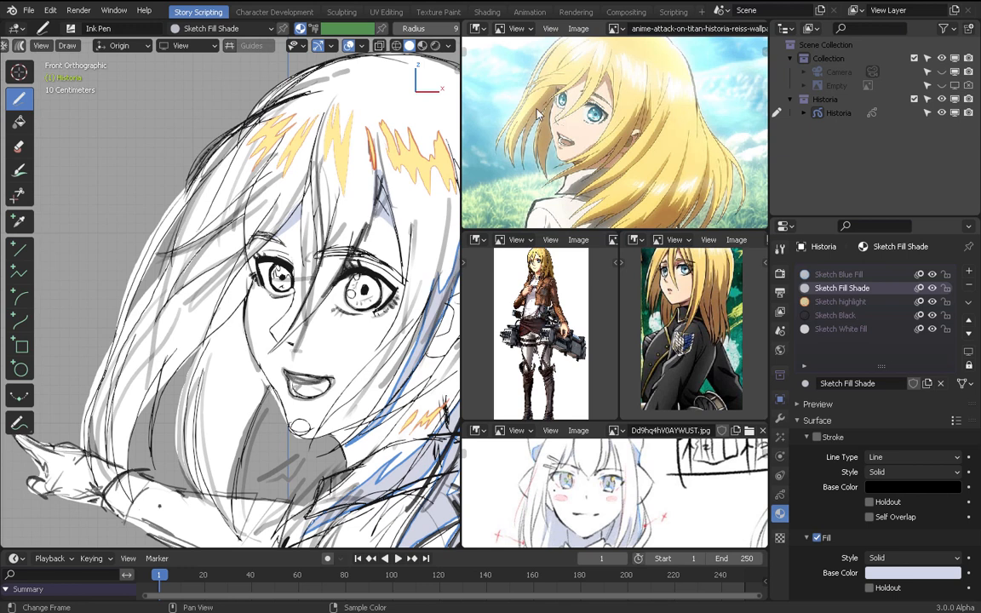
pyautogui.rightClick(245, 281)
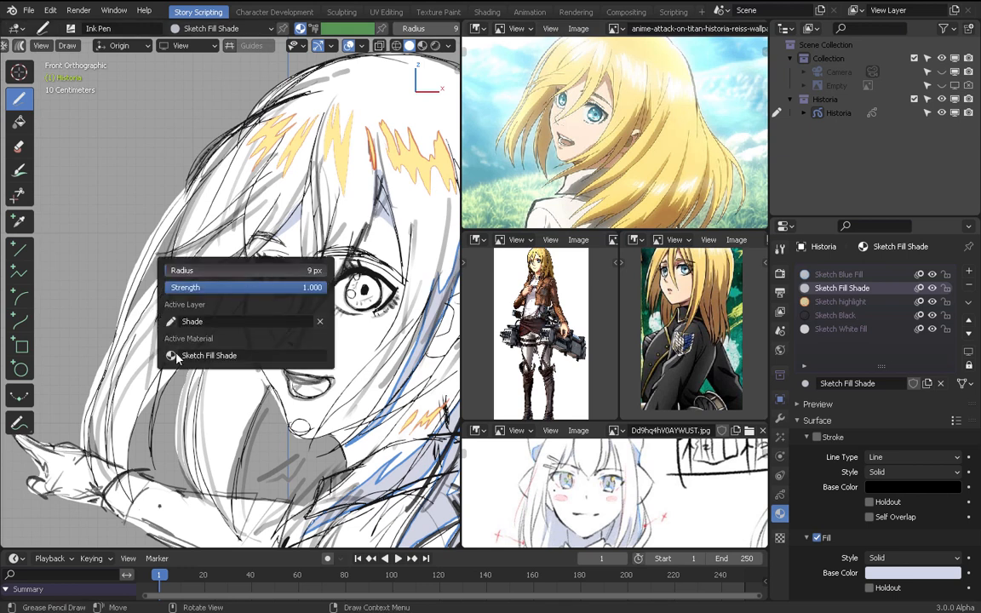
pyautogui.click(209, 355)
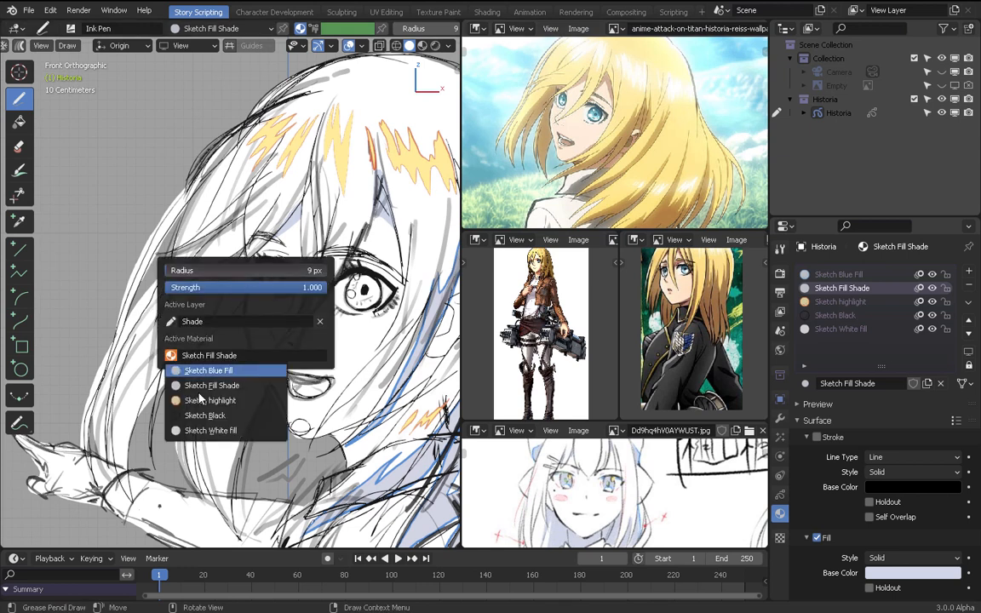
pyautogui.click(237, 371)
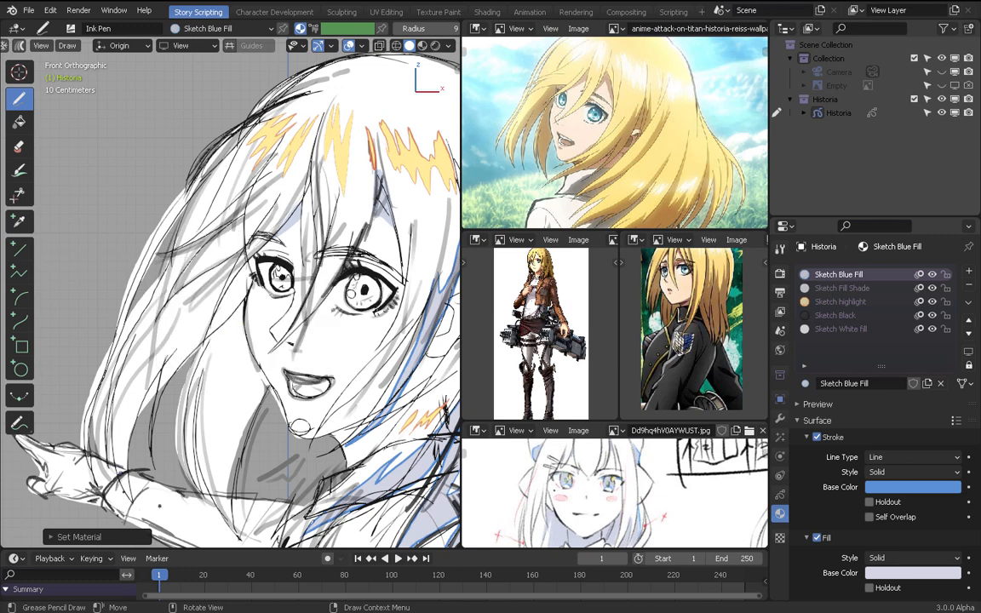
pyautogui.moveTo(113, 440)
pyautogui.mouseDown()
pyautogui.moveTo(110, 363)
pyautogui.moveTo(211, 234)
pyautogui.mouseUp()
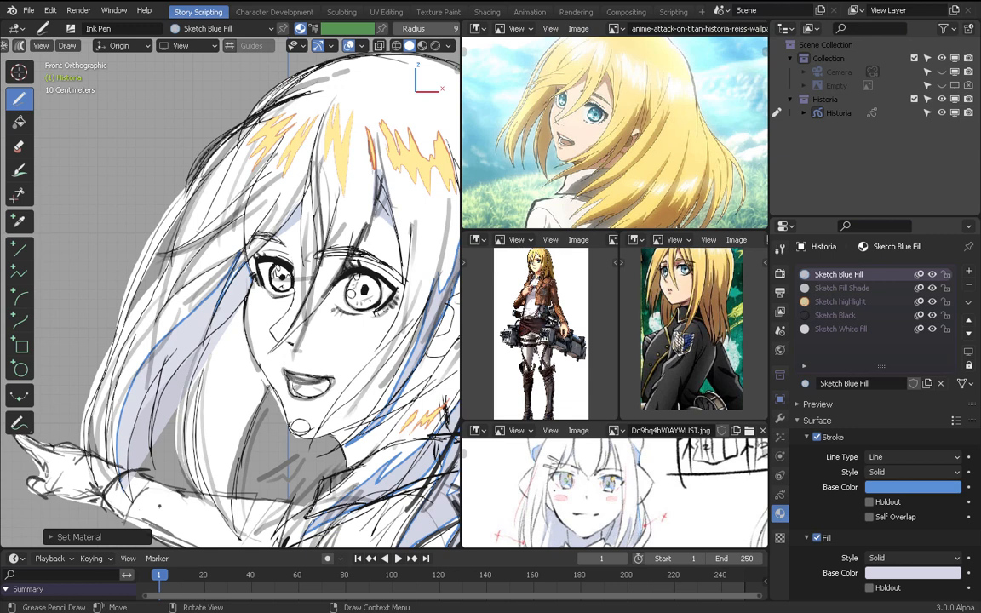
pyautogui.moveTo(250, 277)
pyautogui.mouseDown()
pyautogui.moveTo(240, 330)
pyautogui.moveTo(265, 388)
pyautogui.moveTo(223, 517)
pyautogui.moveTo(197, 413)
pyautogui.moveTo(201, 380)
pyautogui.moveTo(201, 478)
pyautogui.moveTo(195, 433)
pyautogui.moveTo(212, 330)
pyautogui.moveTo(169, 320)
pyautogui.moveTo(121, 426)
pyautogui.moveTo(150, 323)
pyautogui.moveTo(112, 440)
pyautogui.mouseUp()
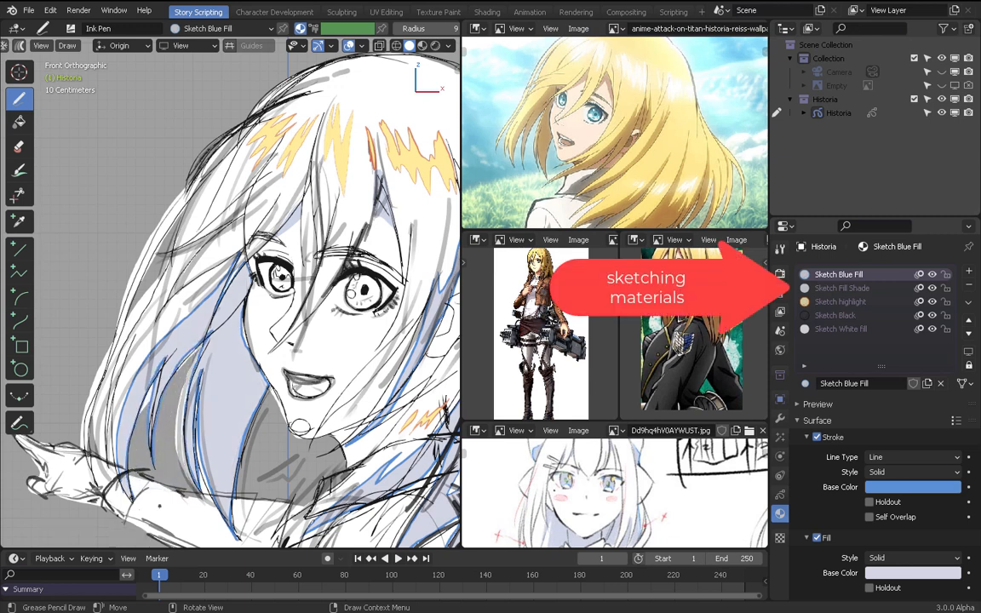
# Save the shaded sketch file.
pyautogui.scroll(-4, 230, 298)
pyautogui.moveTo(669, 139); pyautogui.dragTo(663, 120, button='middle')
pyautogui.scroll(4, 230, 298)
pyautogui.press('u')
pyautogui.moveTo(317, 297)
pyautogui.keyDown('shift'); pyautogui.mouseDown(button='middle')
pyautogui.moveTo(400, 416)
pyautogui.moveTo(348, 225)
pyautogui.moveTo(363, 388)
pyautogui.mouseUp(button='middle'); pyautogui.keyUp('shift')
pyautogui.scroll(-4, 349, 298)
pyautogui.hotkey('ctrl', 's')
# Shade the shirt folds on the torso and sleeve with the Sketch Fill Shade material in a maximized viewport.
pyautogui.scroll(2, 363, 387)
pyautogui.rightClick(351, 341)
pyautogui.hotkey('ctrl', 'space')
pyautogui.scroll(-4, 509, 390)
pyautogui.rightClick(508, 390)
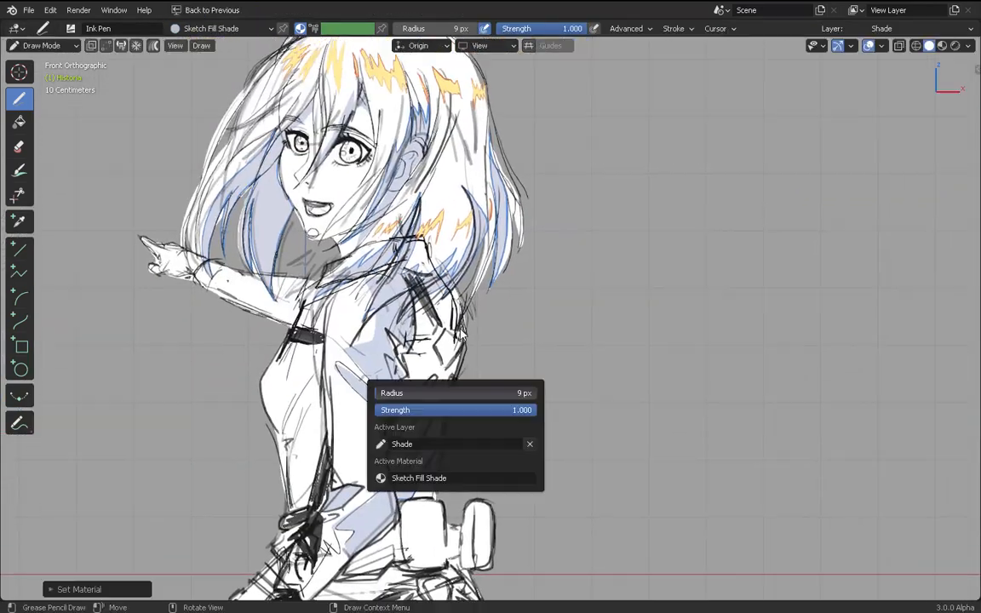
pyautogui.scroll(-3, 492, 394)
pyautogui.keyDown('shift'); pyautogui.moveTo(492, 394); pyautogui.dragTo(464, 275, button='middle'); pyautogui.keyUp('shift')
# Draw the lowered forearm and clenched fist beside the hip with the Sketch Black material.
pyautogui.hotkey('ctrl', 'space')
pyautogui.keyDown('shift'); pyautogui.moveTo(120, 446); pyautogui.dragTo(210, 368, button='middle'); pyautogui.keyUp('shift')
pyautogui.scroll(4, 209, 368)
pyautogui.press('u')
pyautogui.click(209, 387)
pyautogui.moveTo(211, 391); pyautogui.dragTo(223, 328)
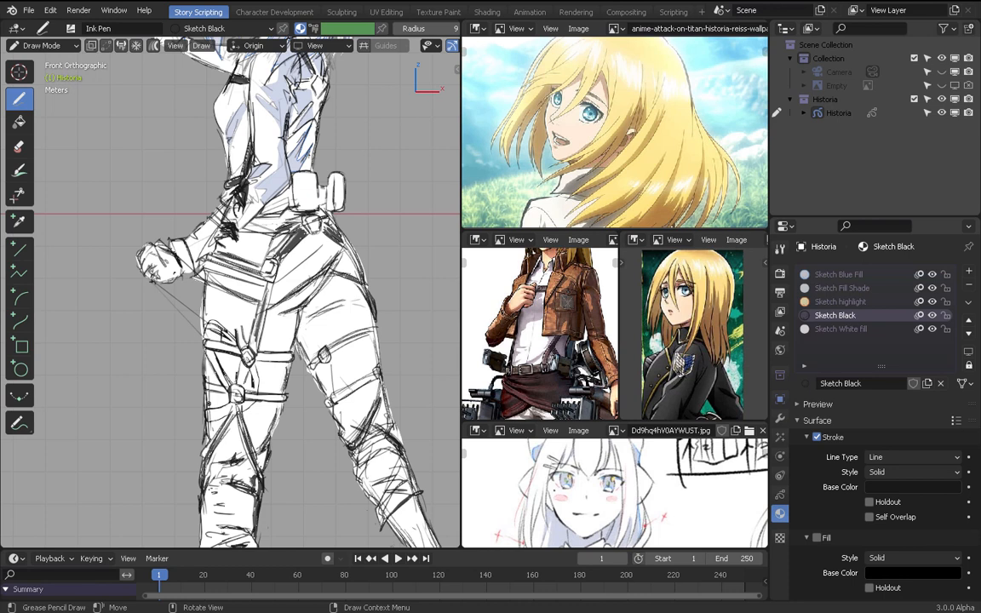
# Add line strokes around the hips in a maximized viewport and erase stray lines.
pyautogui.keyDown('shift'); pyautogui.moveTo(222, 290); pyautogui.dragTo(204, 442, button='middle'); pyautogui.keyUp('shift')
pyautogui.scroll(1, 204, 442)
pyautogui.hotkey('ctrl', 'space')
pyautogui.scroll(-4, 490, 319)
pyautogui.keyDown('shift'); pyautogui.moveTo(607, 338); pyautogui.dragTo(447, 333, button='middle'); pyautogui.keyUp('shift')
pyautogui.moveTo(400, 357); pyautogui.dragTo(435, 375)
pyautogui.moveTo(354, 393)
pyautogui.keyDown('ctrl'); pyautogui.mouseDown()
pyautogui.moveTo(315, 408)
pyautogui.moveTo(328, 374)
pyautogui.moveTo(326, 411)
pyautogui.mouseUp(); pyautogui.keyUp('ctrl')
pyautogui.press('u')
pyautogui.press('u')
pyautogui.scroll(1, 440, 350)
pyautogui.moveTo(441, 349)
pyautogui.keyDown('shift'); pyautogui.mouseDown(button='middle')
pyautogui.moveTo(391, 319)
pyautogui.moveTo(361, 238)
pyautogui.mouseUp(button='middle'); pyautogui.keyUp('shift')
# Add more sketch strokes along the lower body and legs.
pyautogui.moveTo(196, 345)
pyautogui.mouseDown()
pyautogui.moveTo(272, 374)
pyautogui.moveTo(260, 466)
pyautogui.mouseUp()
pyautogui.scroll(-3, 383, 344)
pyautogui.moveTo(281, 460)
pyautogui.keyDown('shift'); pyautogui.mouseDown(button='middle')
pyautogui.moveTo(366, 346)
pyautogui.moveTo(396, 285)
pyautogui.mouseUp(button='middle'); pyautogui.keyUp('shift')
pyautogui.keyDown('shift'); pyautogui.moveTo(396, 408); pyautogui.dragTo(399, 285, button='middle'); pyautogui.keyUp('shift')
pyautogui.keyDown('ctrl'); pyautogui.moveTo(399, 341); pyautogui.dragTo(383, 372, button='middle'); pyautogui.keyUp('ctrl')
pyautogui.press('u')
pyautogui.moveTo(333, 390); pyautogui.dragTo(298, 419)
pyautogui.moveTo(386, 311)
pyautogui.keyDown('shift'); pyautogui.mouseDown(button='middle')
pyautogui.moveTo(425, 390)
pyautogui.moveTo(378, 471)
pyautogui.mouseUp(button='middle'); pyautogui.keyUp('shift')
pyautogui.moveTo(426, 476); pyautogui.dragTo(390, 342)
# Set the active material to Sketch highlight and outline the upper and lower lips in red.
pyautogui.keyDown('shift'); pyautogui.moveTo(383, 281); pyautogui.dragTo(341, 357, button='middle'); pyautogui.keyUp('shift')
pyautogui.scroll(1, 323, 255)
pyautogui.hotkey('ctrl', 'space')
pyautogui.scroll(5, 323, 213)
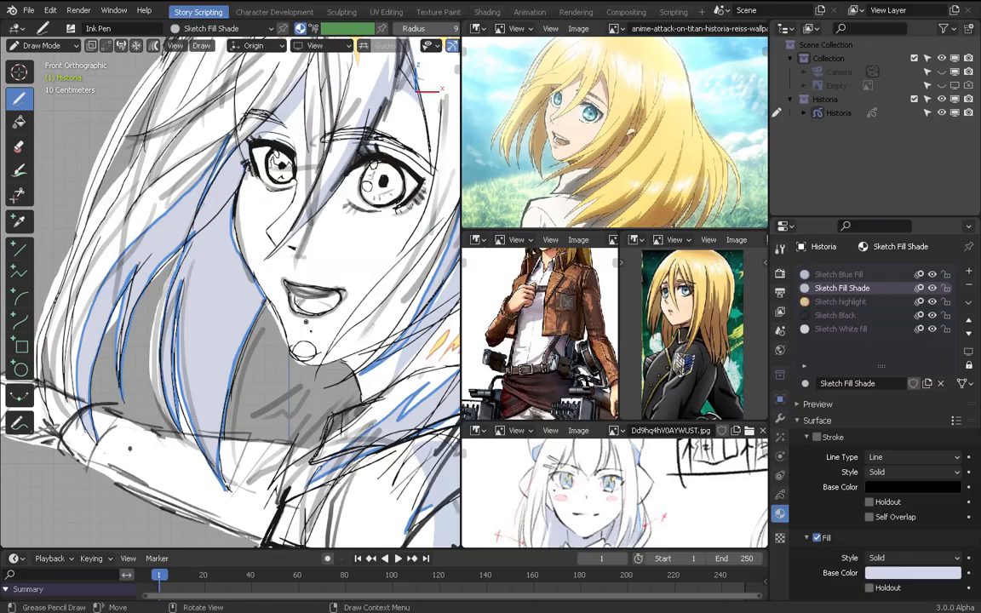
pyautogui.rightClick(298, 262)
pyautogui.click(306, 374)
pyautogui.click(298, 393)
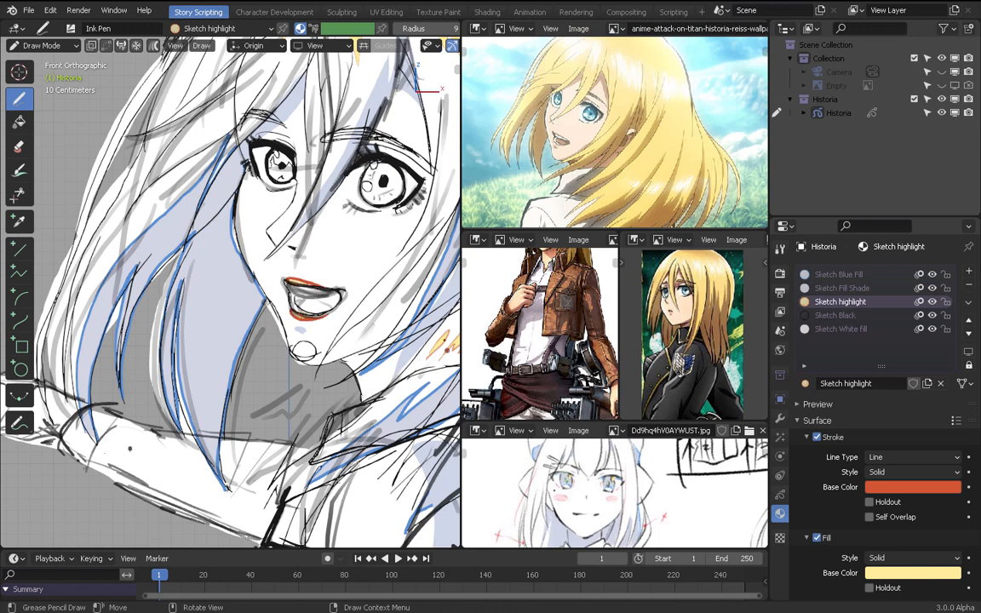
# Set the active material to Sketch Blue Fill and fill the inside of the open mouth.
pyautogui.rightClick(303, 251)
pyautogui.click(289, 323)
pyautogui.click(256, 342)
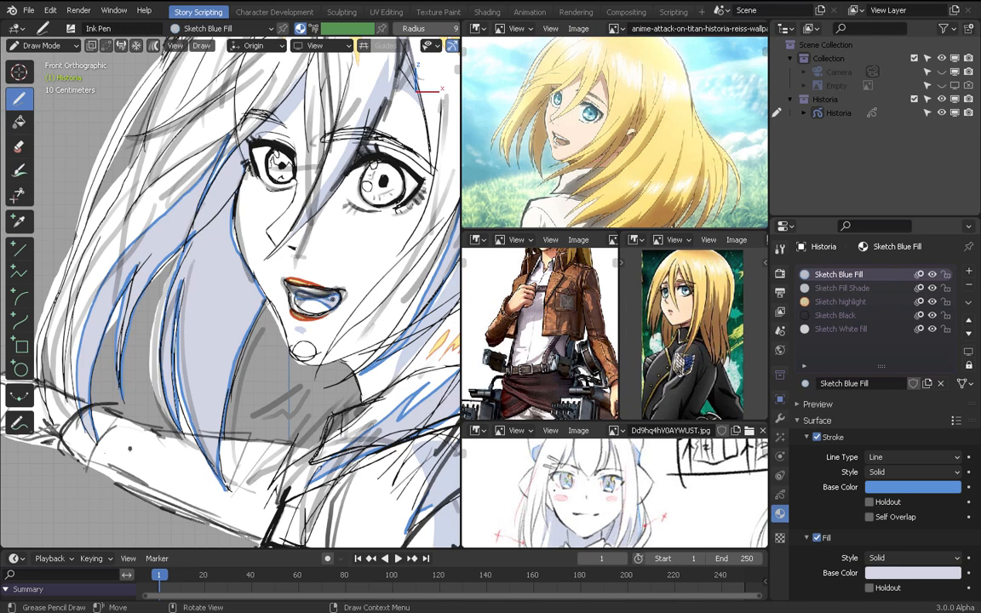
pyautogui.moveTo(331, 298); pyautogui.dragTo(293, 296)
# Set the active material to Sketch Fill Shade and shade the irises of both eyes.
pyautogui.scroll(-4, 219, 238)
pyautogui.scroll(5, 264, 166)
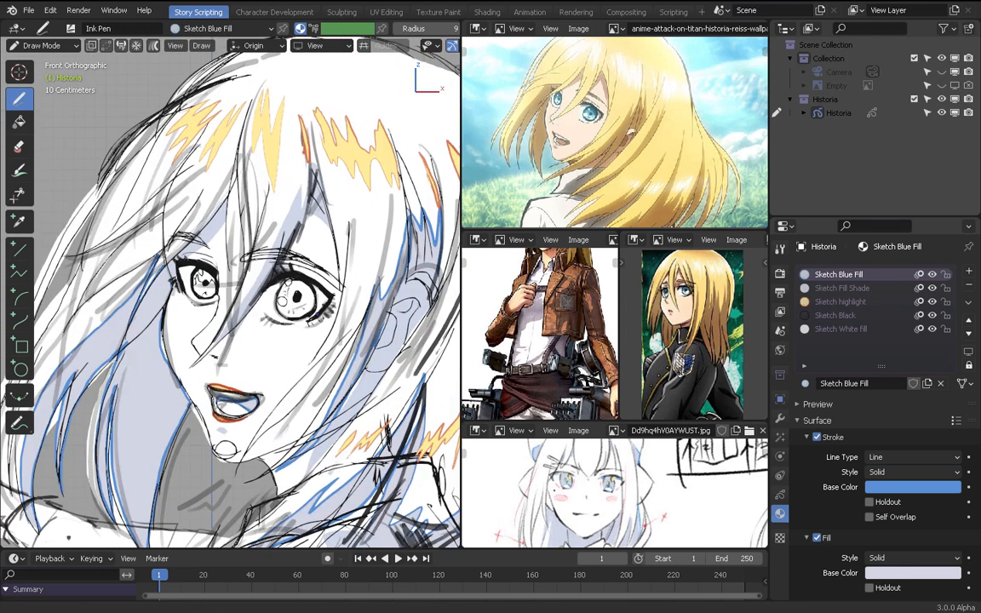
pyautogui.rightClick(317, 291)
pyautogui.click(247, 383)
pyautogui.click(256, 414)
pyautogui.moveTo(283, 298); pyautogui.dragTo(306, 276)
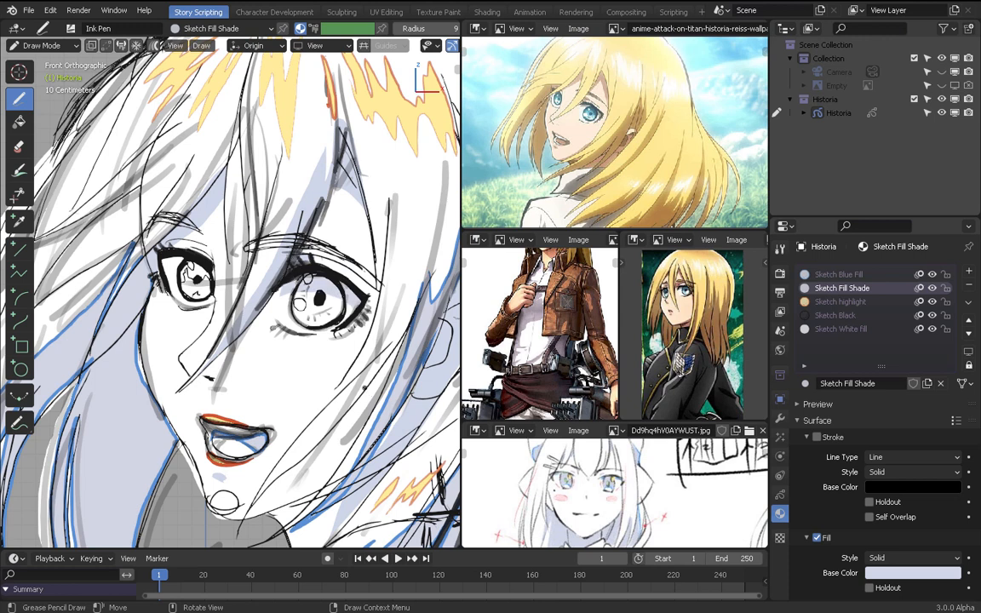
pyautogui.moveTo(206, 277)
pyautogui.mouseDown()
pyautogui.moveTo(168, 269)
pyautogui.moveTo(182, 259)
pyautogui.mouseUp()
# Set the active material to Sketch highlight and add small round highlights in both eyes.
pyautogui.rightClick(307, 295)
pyautogui.click(234, 390)
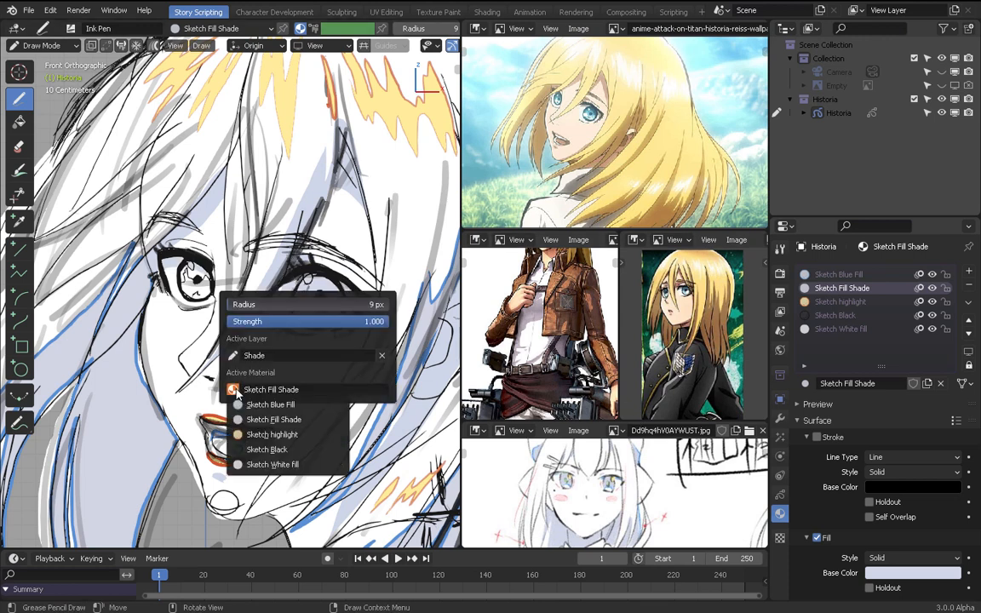
pyautogui.click(271, 434)
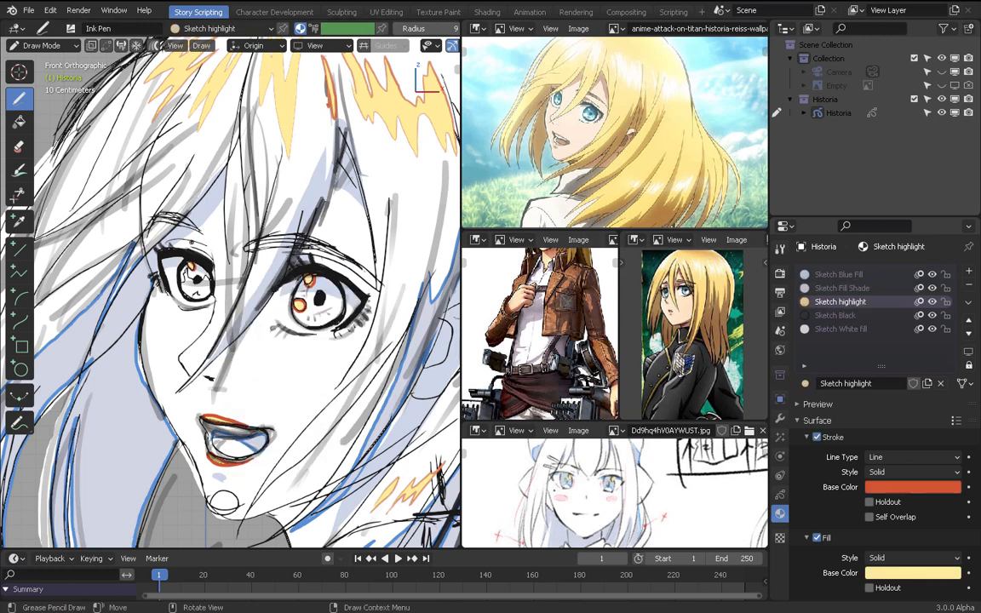
# Set the active material to Sketch Blue Fill and add blue shading strokes inside both irises.
pyautogui.rightClick(294, 306)
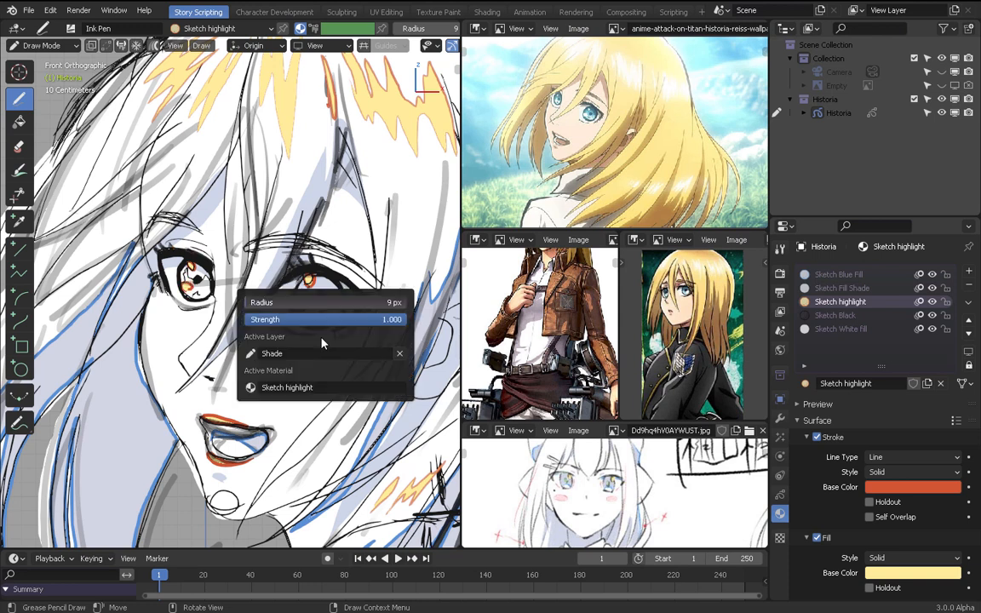
pyautogui.click(285, 388)
pyautogui.click(294, 406)
pyautogui.moveTo(317, 282); pyautogui.dragTo(334, 310)
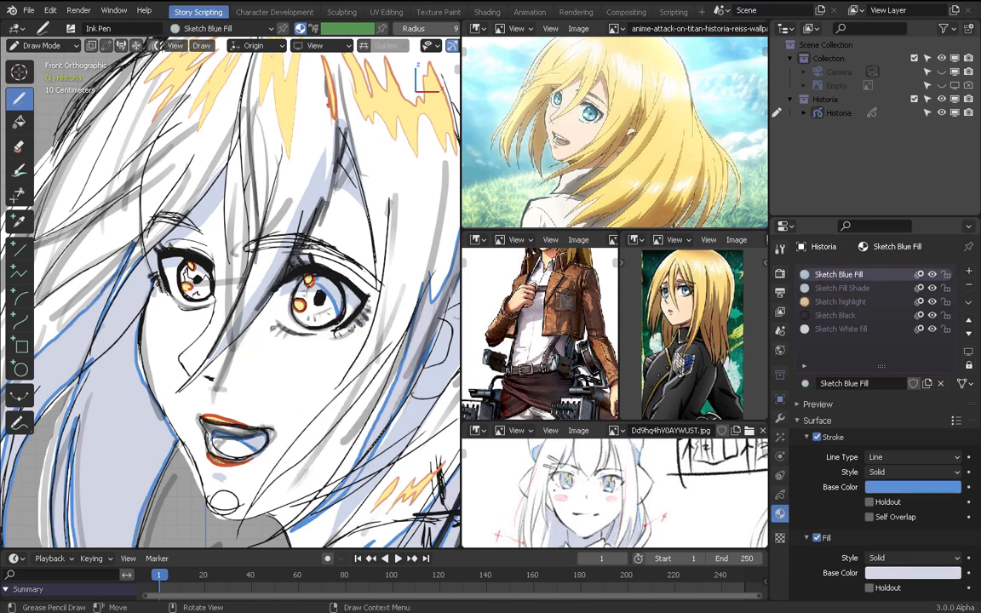
pyautogui.rightClick(281, 327)
pyautogui.moveTo(204, 291)
pyautogui.mouseDown()
pyautogui.moveTo(208, 274)
pyautogui.moveTo(196, 262)
pyautogui.mouseUp()
pyautogui.moveTo(307, 264)
pyautogui.keyDown('ctrl'); pyautogui.mouseDown(button='middle')
pyautogui.moveTo(307, 380)
pyautogui.moveTo(292, 394)
pyautogui.moveTo(324, 352)
pyautogui.moveTo(329, 269)
pyautogui.mouseUp(button='middle'); pyautogui.keyUp('ctrl')
pyautogui.scroll(-2, 292, 394)
pyautogui.scroll(-3, 328, 269)
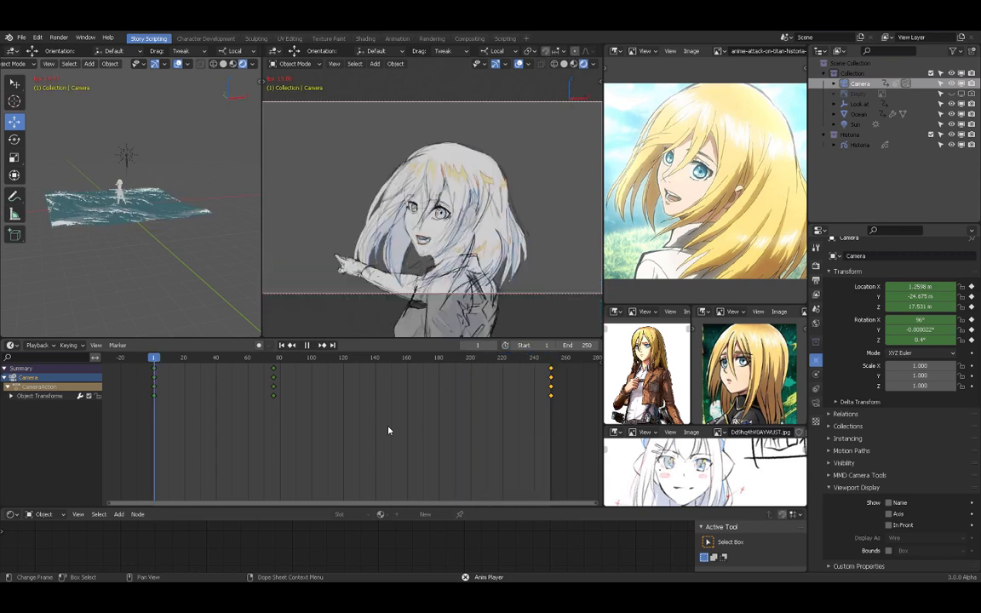
# Stop the animation playback and check the program version on the splash screen.
pyautogui.click(307, 345)
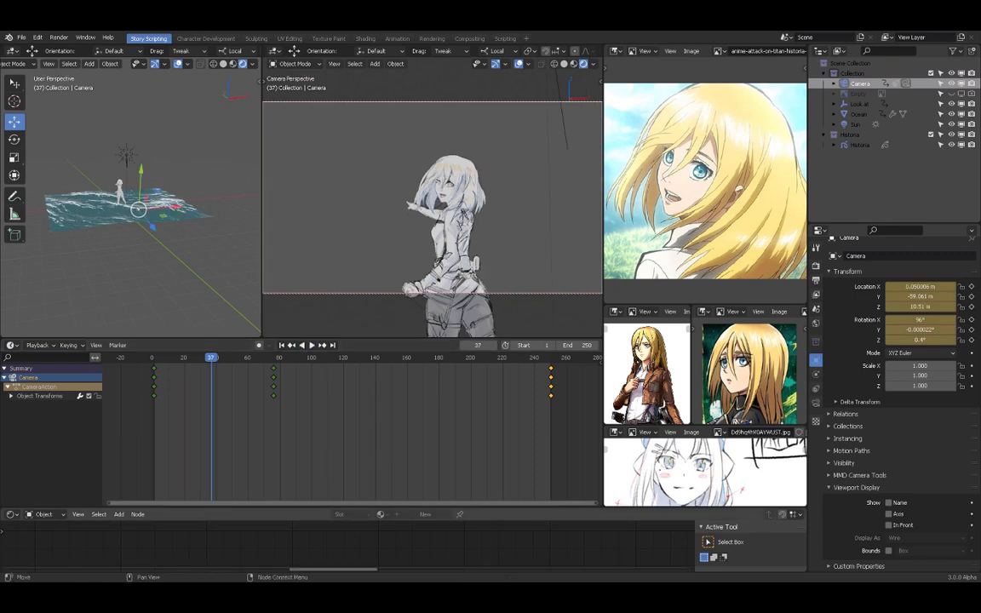
pyautogui.click(9, 37)
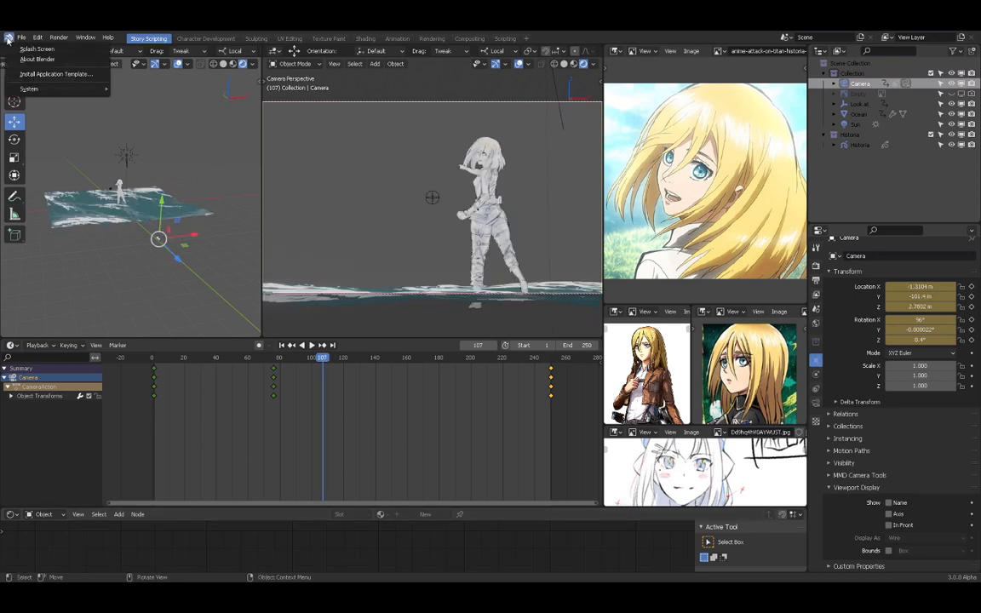
pyautogui.click(19, 53)
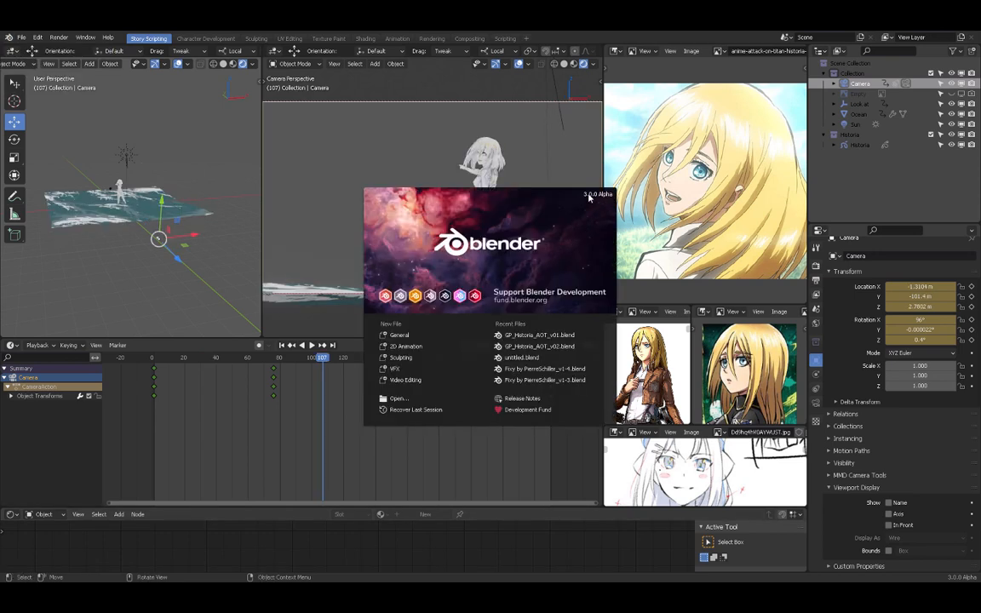
pyautogui.click(502, 234)
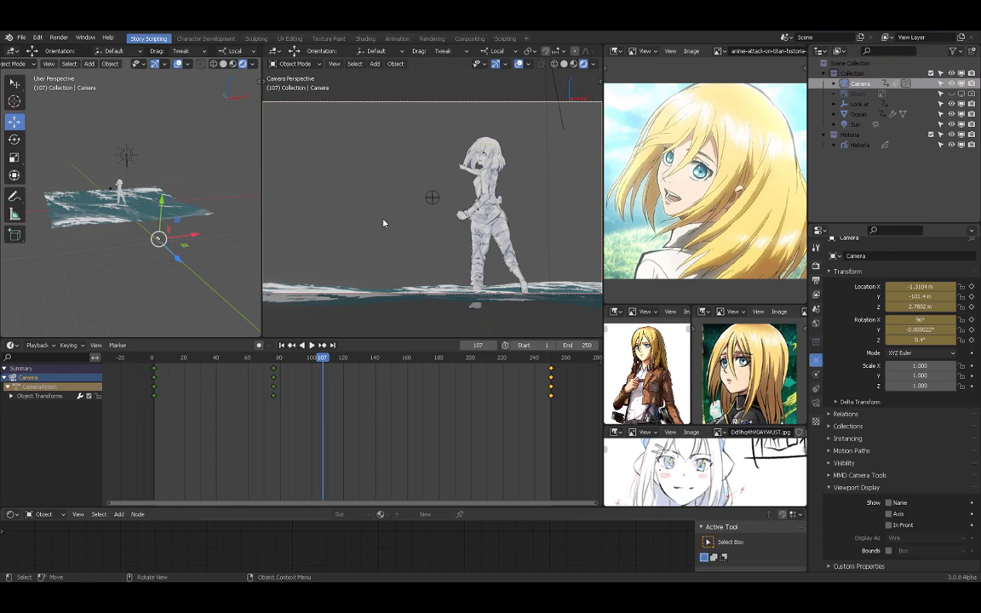
# Examine the character's face in the large anime reference image and recentre the whole figure.
pyautogui.scroll(1, 622, 170)
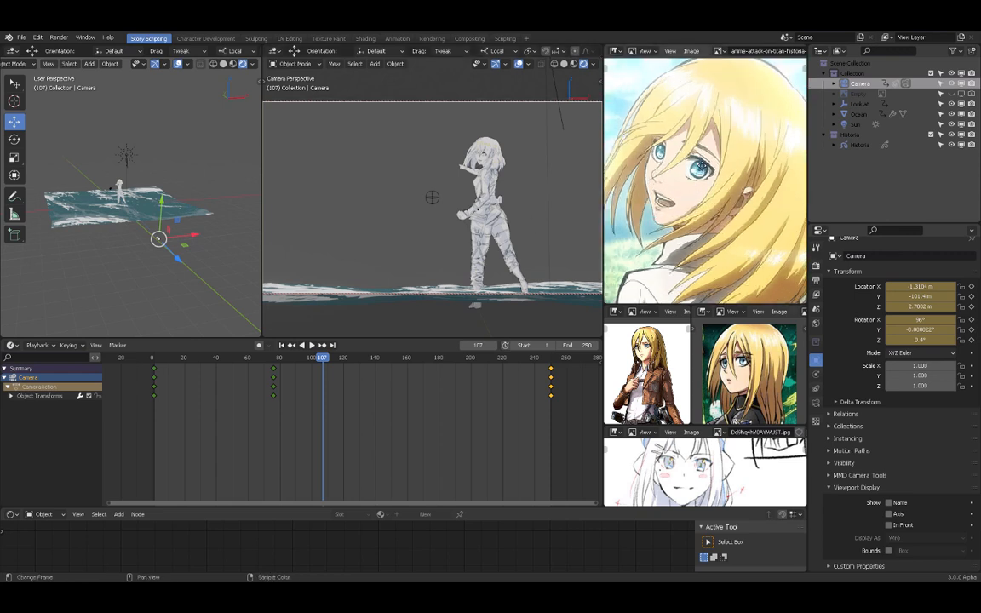
pyautogui.scroll(3, 712, 181)
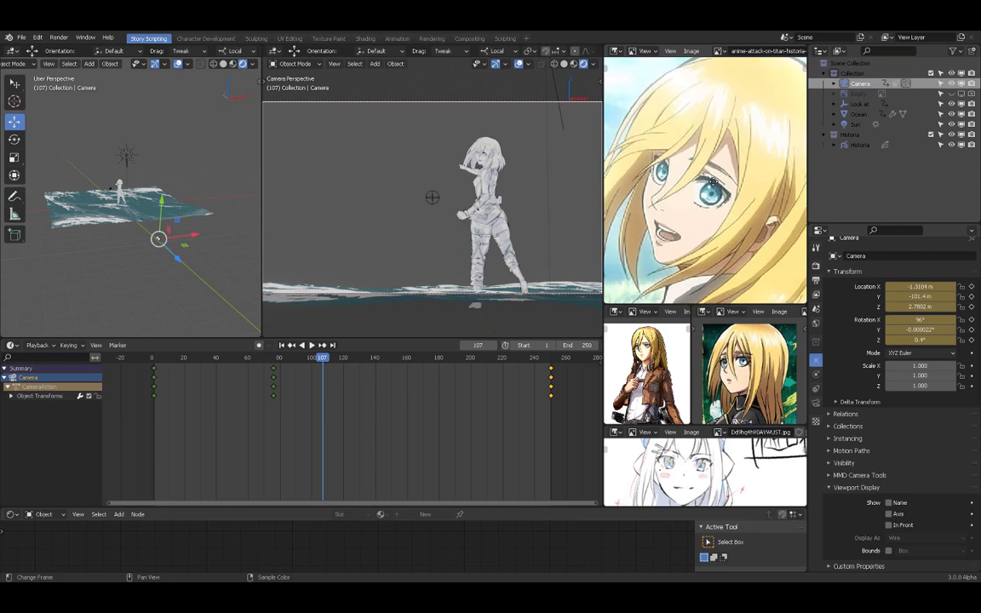
pyautogui.scroll(-4, 713, 181)
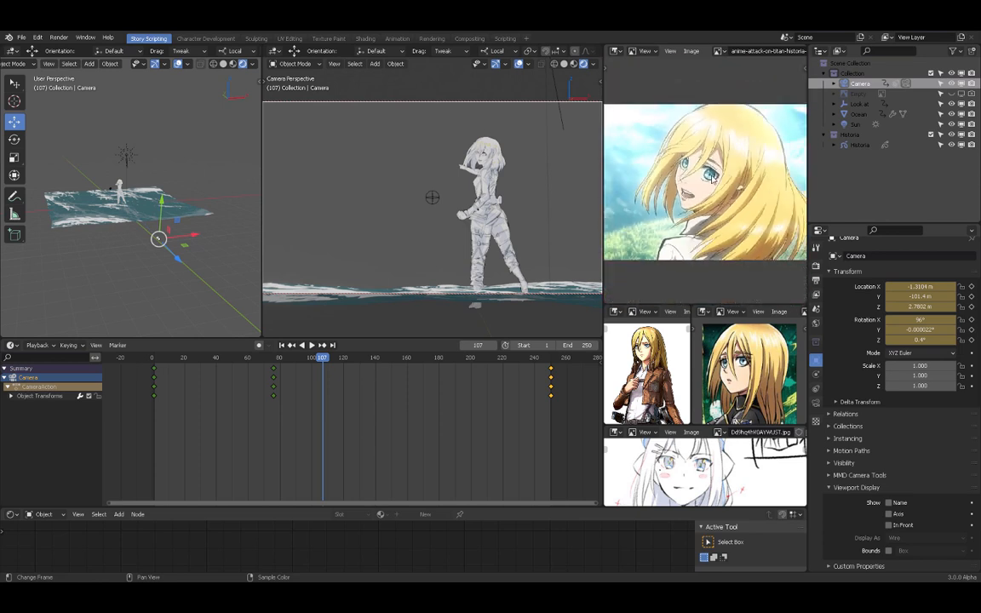
pyautogui.moveTo(711, 176); pyautogui.dragTo(691, 178, button='middle')
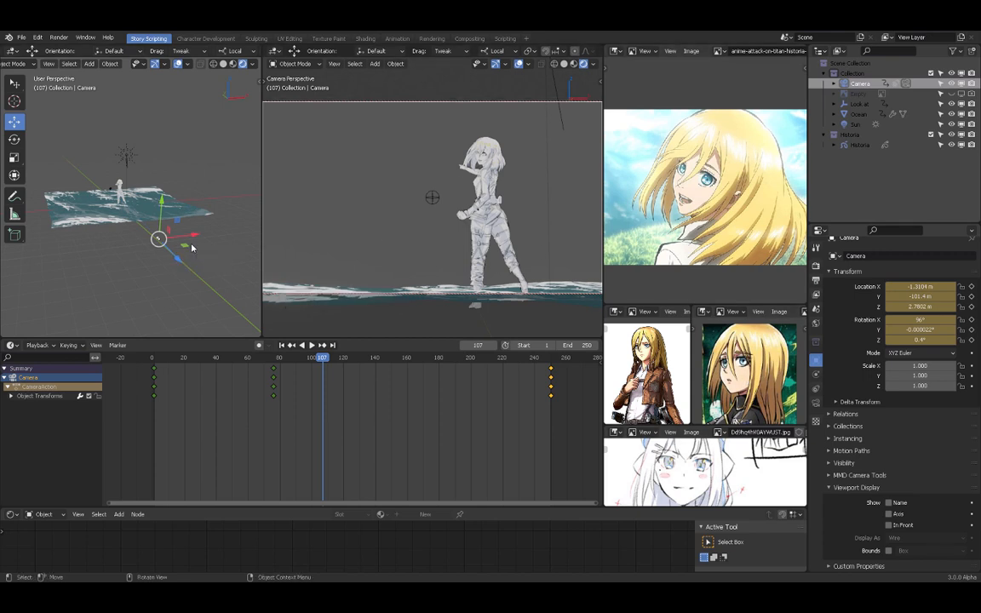
# Review the camera animation from frame 1 by scrubbing the timeline and playing it back.
pyautogui.moveTo(150, 219); pyautogui.dragTo(181, 234, button='middle')
pyautogui.click(283, 345)
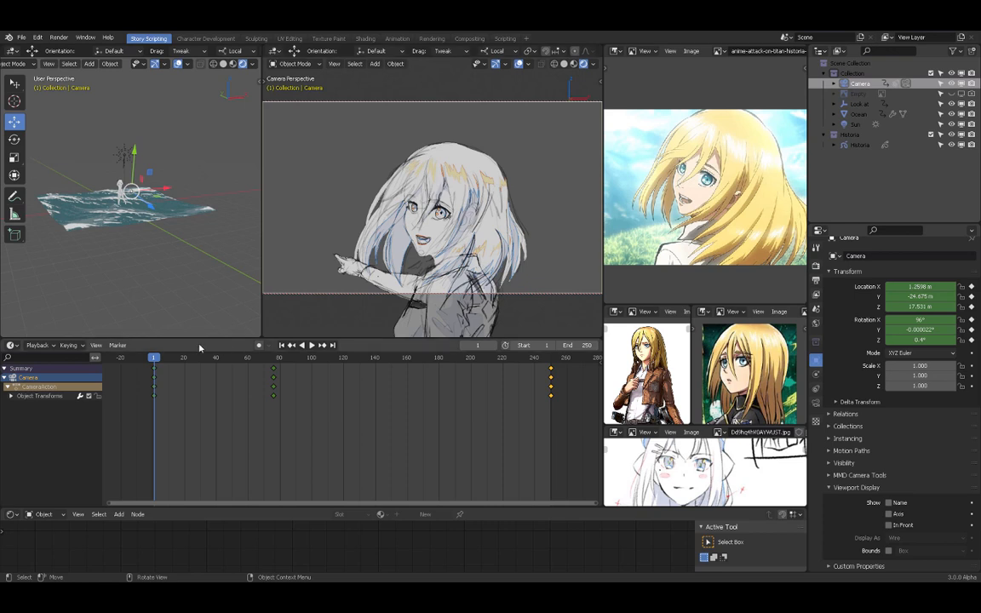
pyautogui.moveTo(201, 359); pyautogui.dragTo(265, 357)
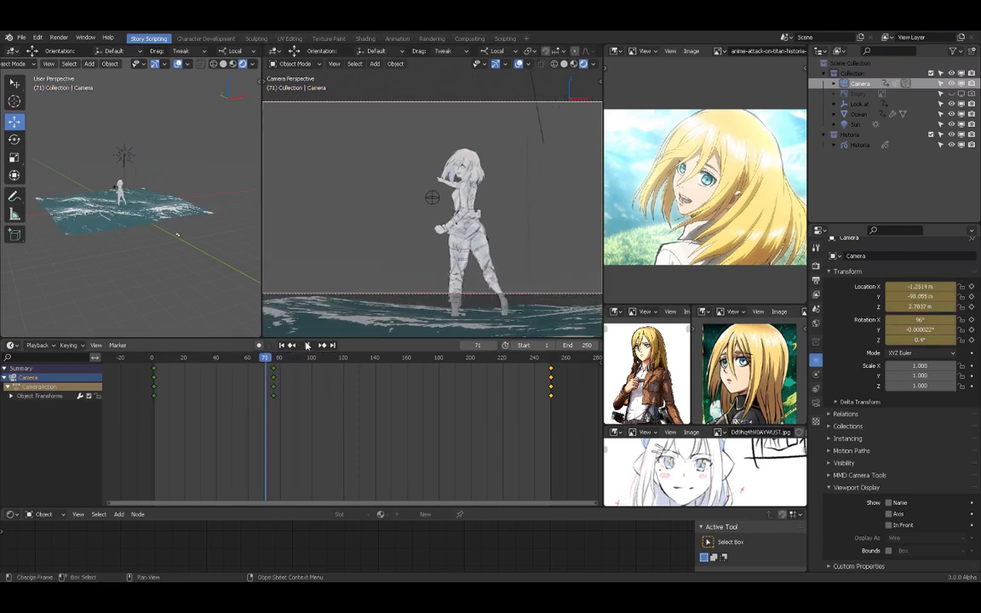
pyautogui.click(282, 345)
pyautogui.click(312, 345)
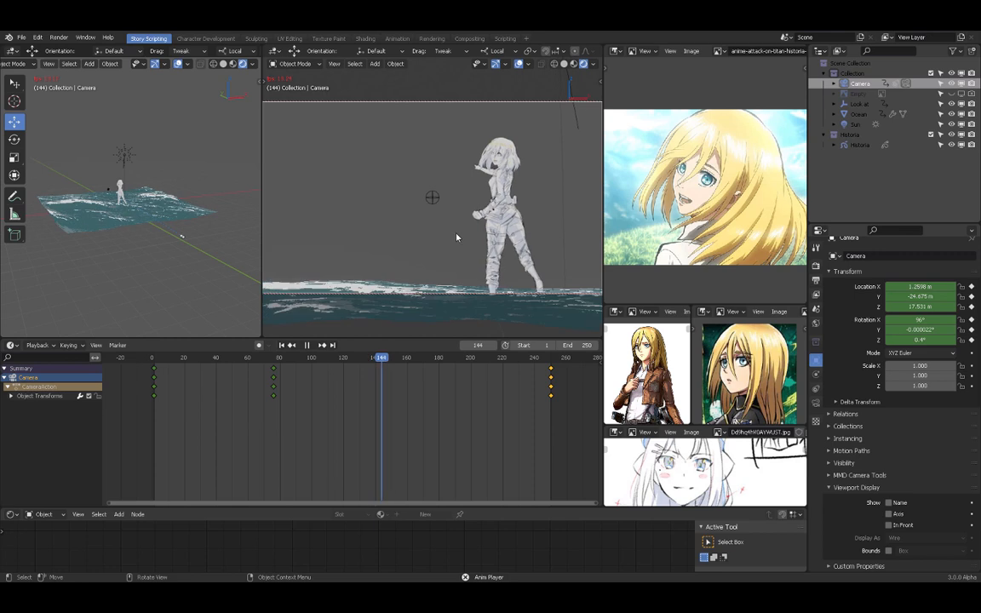
pyautogui.click(309, 345)
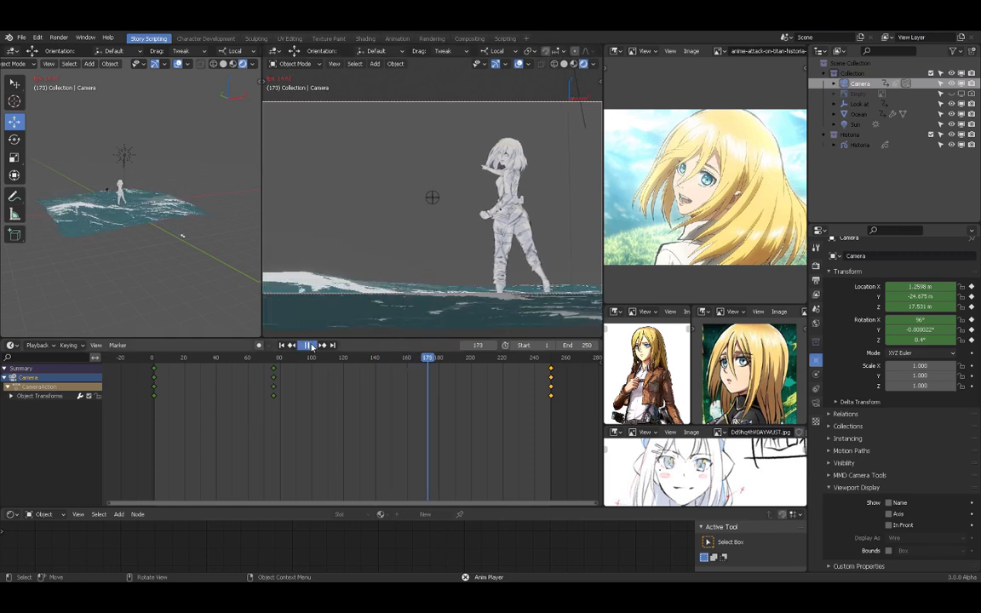
# Go to frame 77 and inspect the camera's placement relative to the character and the ocean.
pyautogui.moveTo(276, 361)
pyautogui.mouseDown()
pyautogui.moveTo(154, 354)
pyautogui.moveTo(532, 363)
pyautogui.moveTo(275, 362)
pyautogui.mouseUp()
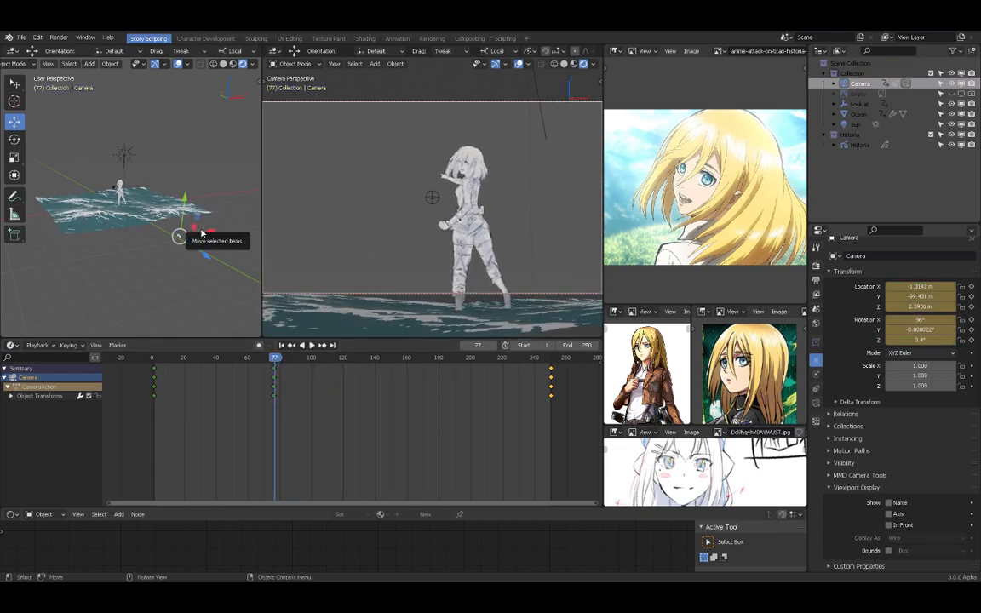
pyautogui.press('KP_Decimal')
pyautogui.moveTo(120, 196)
pyautogui.mouseDown(button='middle')
pyautogui.moveTo(172, 203)
pyautogui.moveTo(160, 223)
pyautogui.moveTo(176, 217)
pyautogui.moveTo(214, 232)
pyautogui.moveTo(136, 203)
pyautogui.mouseUp(button='middle')
pyautogui.scroll(-3, 159, 226)
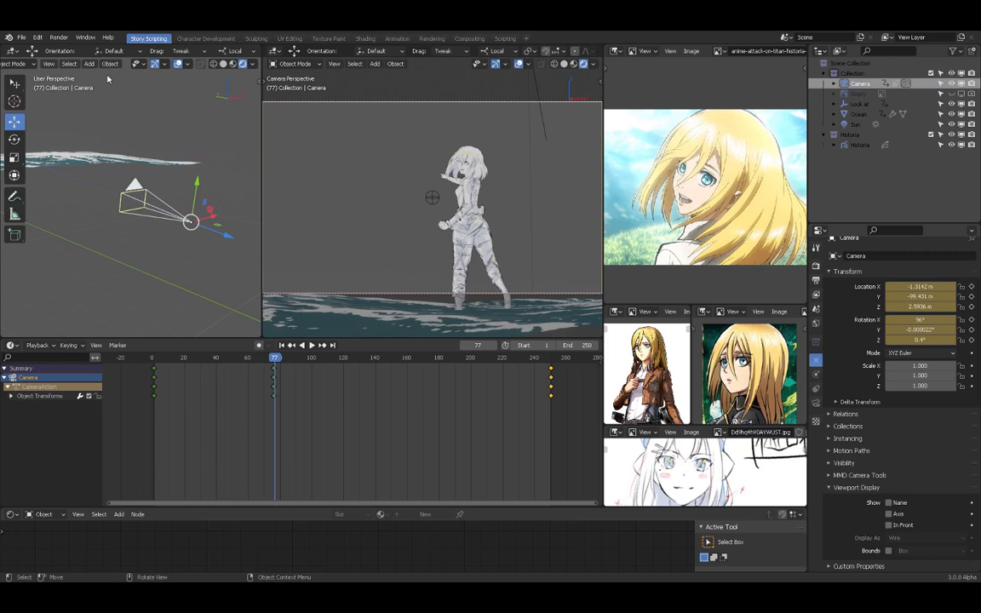
pyautogui.scroll(-7, 176, 189)
pyautogui.keyDown('shift'); pyautogui.moveTo(127, 166); pyautogui.dragTo(114, 197, button='middle'); pyautogui.keyUp('shift')
pyautogui.scroll(-3, 183, 207)
pyautogui.scroll(-3, 186, 218)
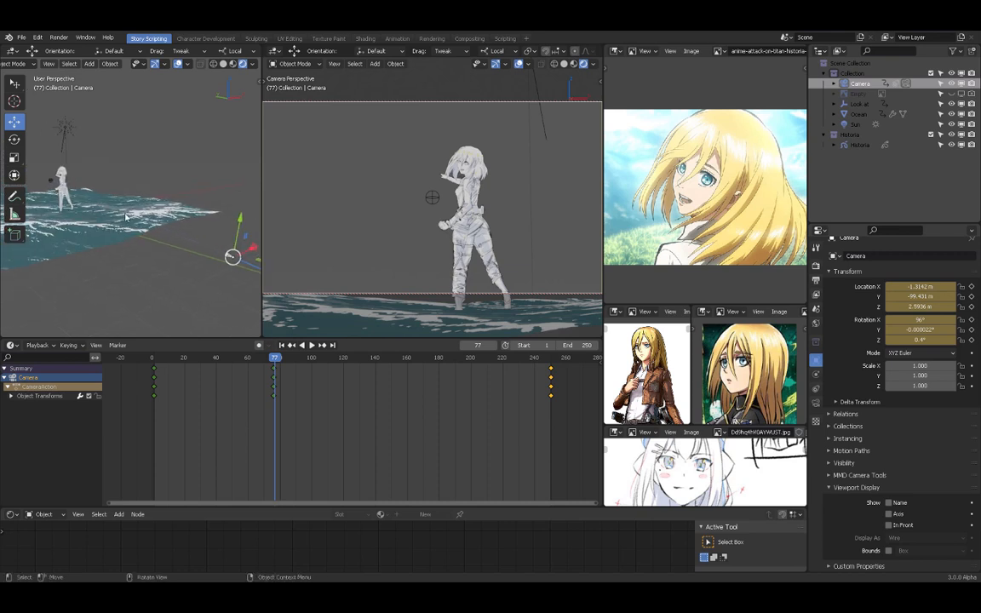
# Inspect the Look at empty beside the character and the Track To constraint on the camera.
pyautogui.click(51, 180)
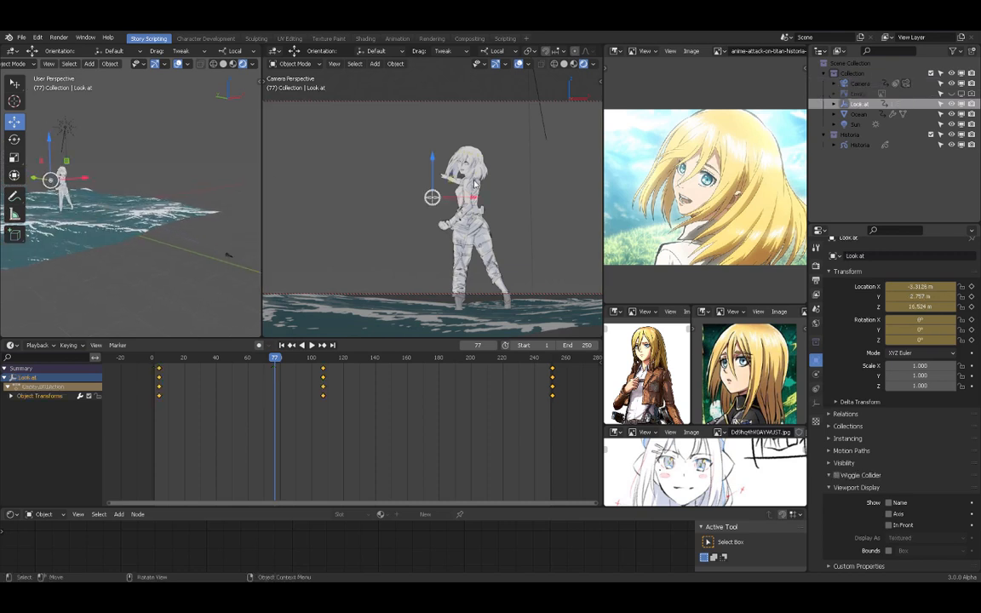
pyautogui.press('g')
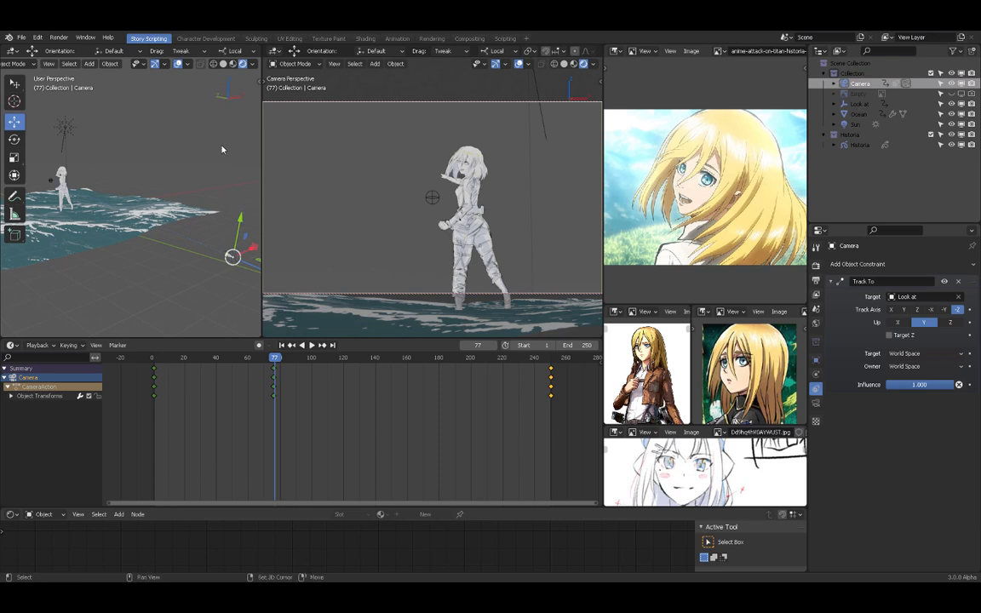
pyautogui.moveTo(222, 149); pyautogui.dragTo(230, 170, button='middle')
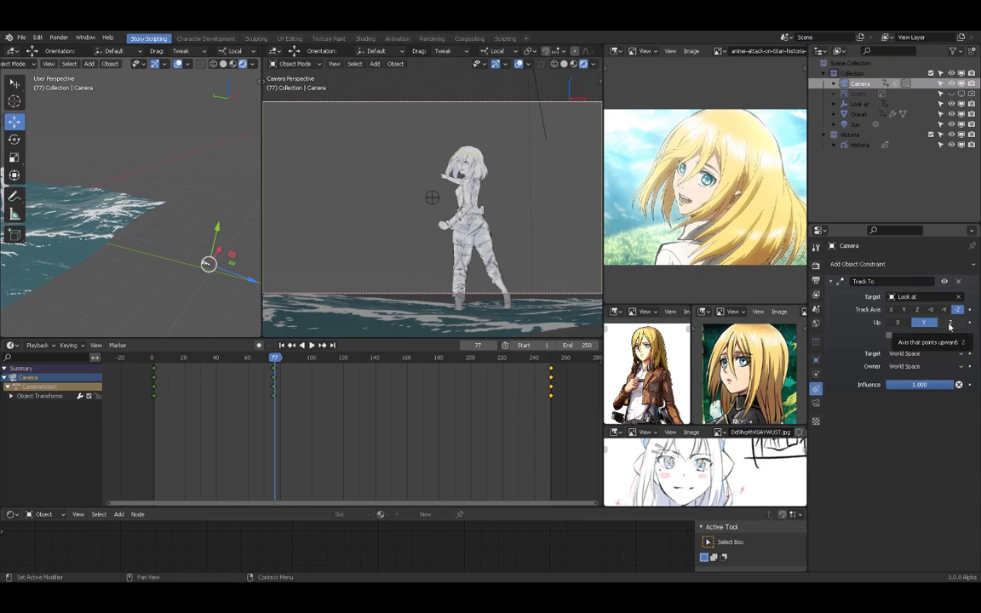
pyautogui.scroll(-2, 175, 224)
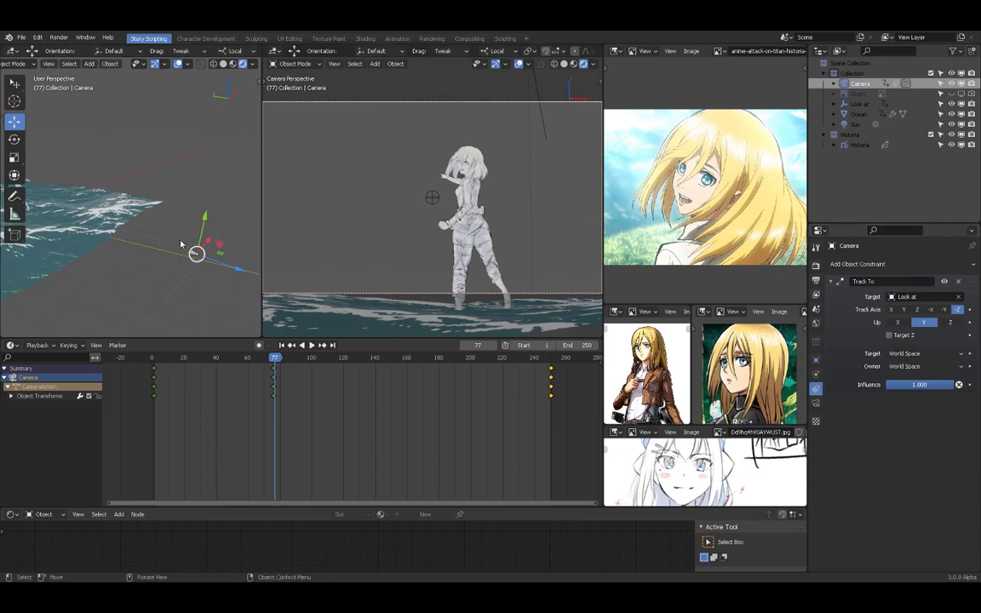
pyautogui.moveTo(179, 228); pyautogui.dragTo(205, 249, button='middle')
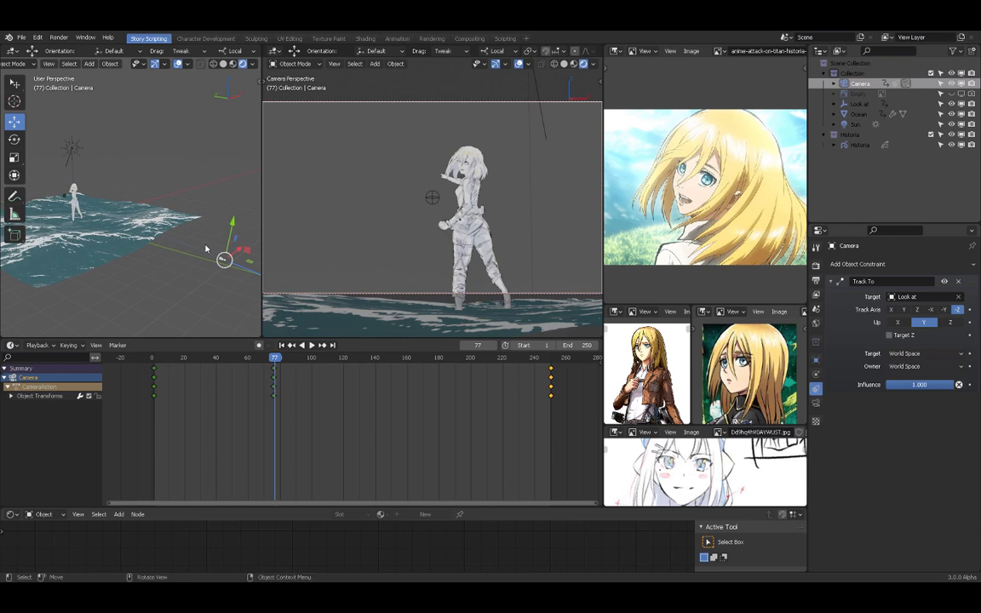
# Remove the camera's Track To constraint and add a new one with Look at as its target.
pyautogui.click(959, 284)
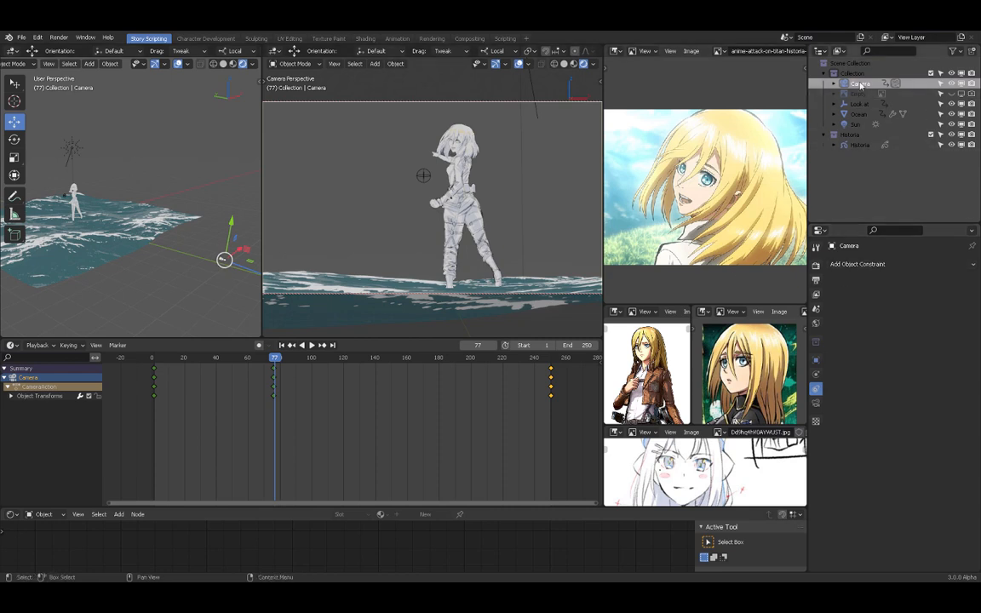
pyautogui.click(889, 264)
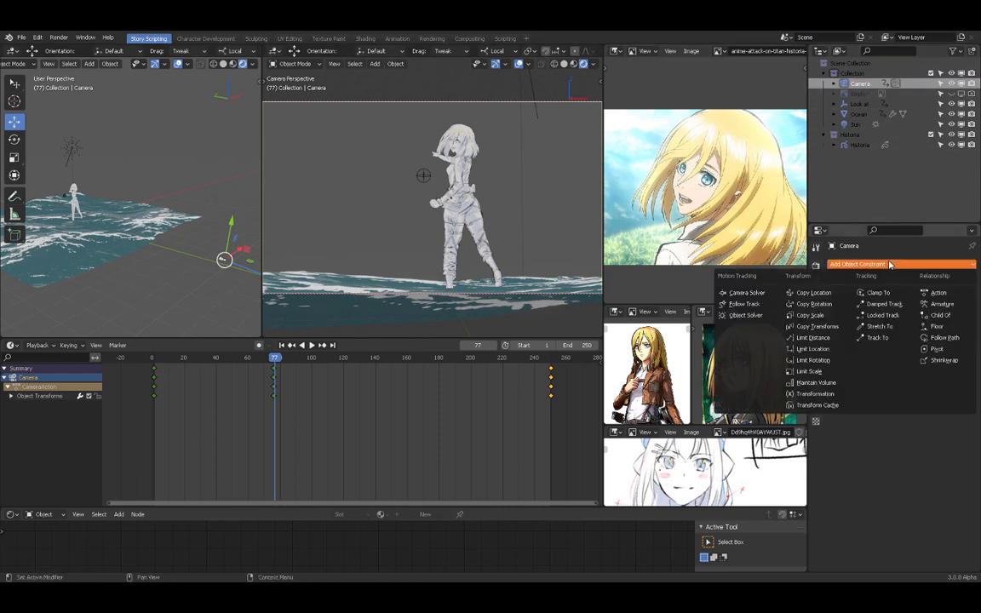
pyautogui.click(885, 338)
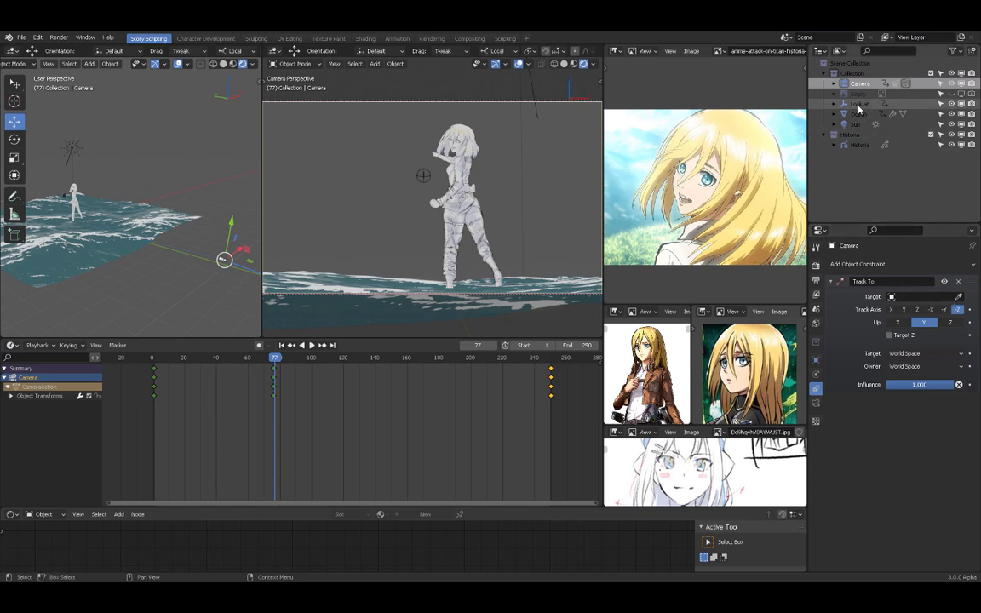
pyautogui.click(903, 297)
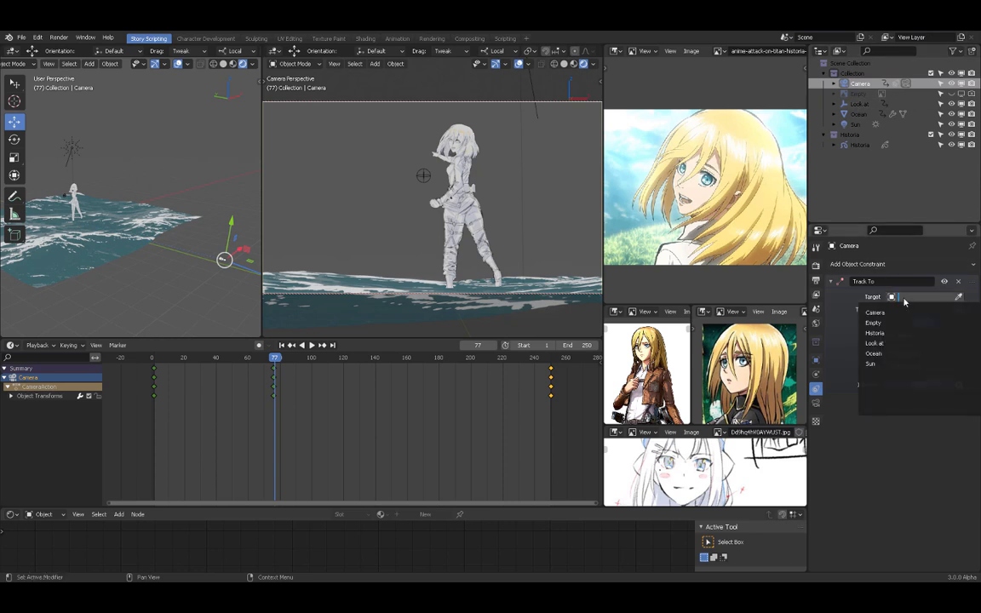
pyautogui.click(887, 343)
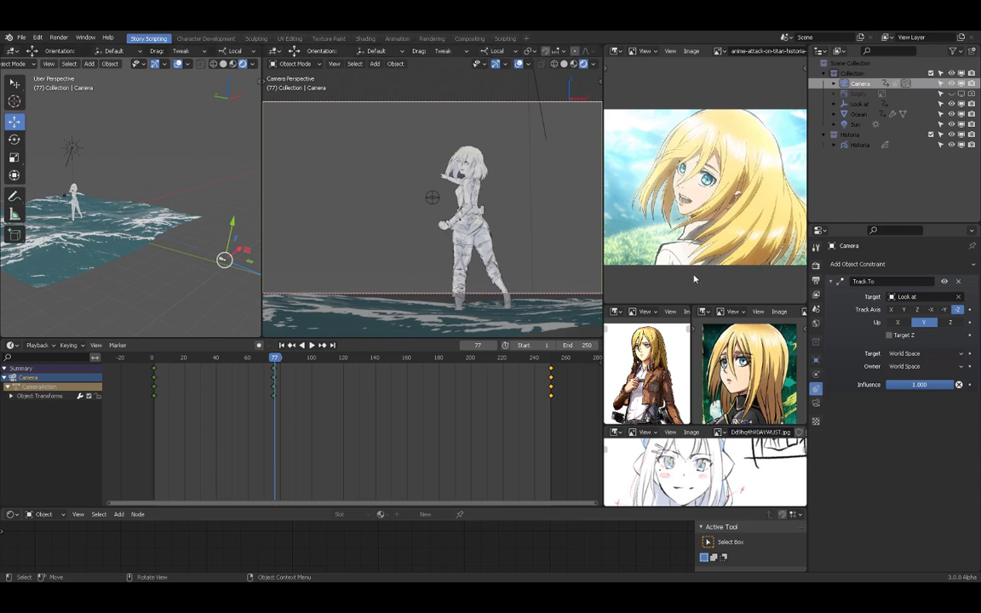
# Try moving the Look at empty in the camera view to test the camera tracking.
pyautogui.click(430, 195)
pyautogui.press('g')
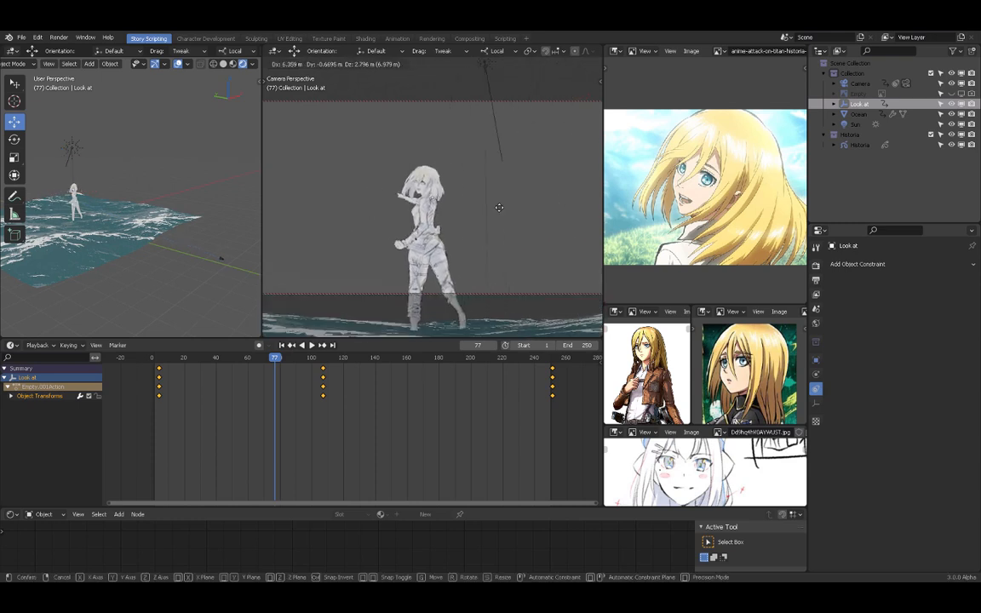
pyautogui.click(431, 197)
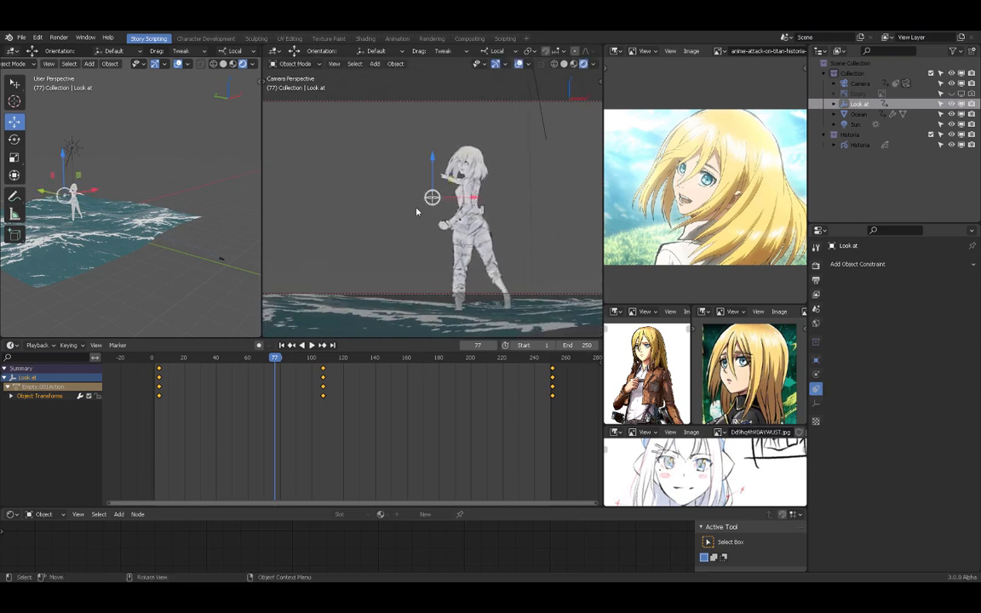
# Try a Bake Action setup for the camera with end frame 77, Only Selected Bones off and Visual Keying on, and dismiss it.
pyautogui.click(223, 260)
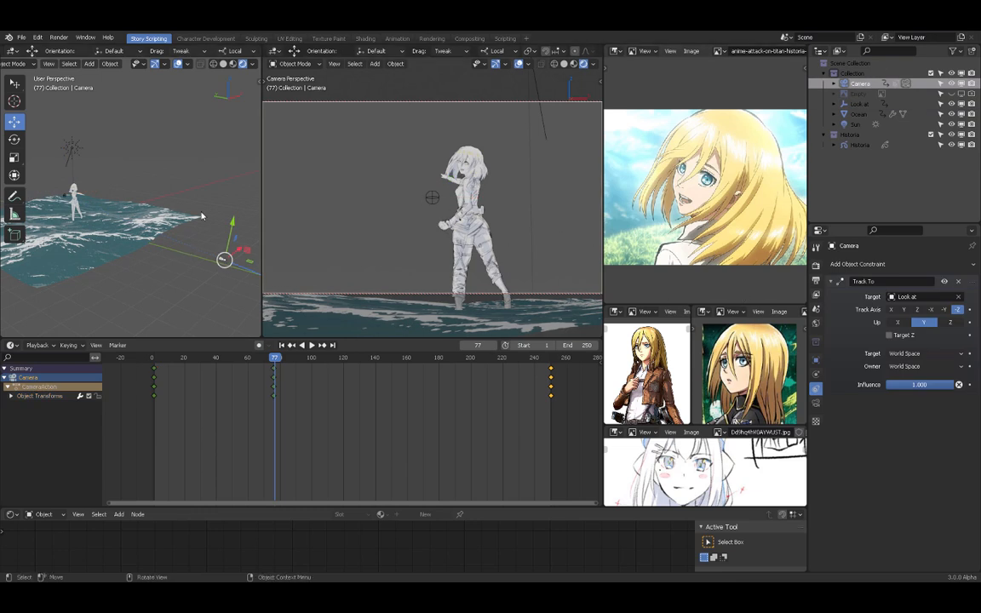
pyautogui.press('F3')
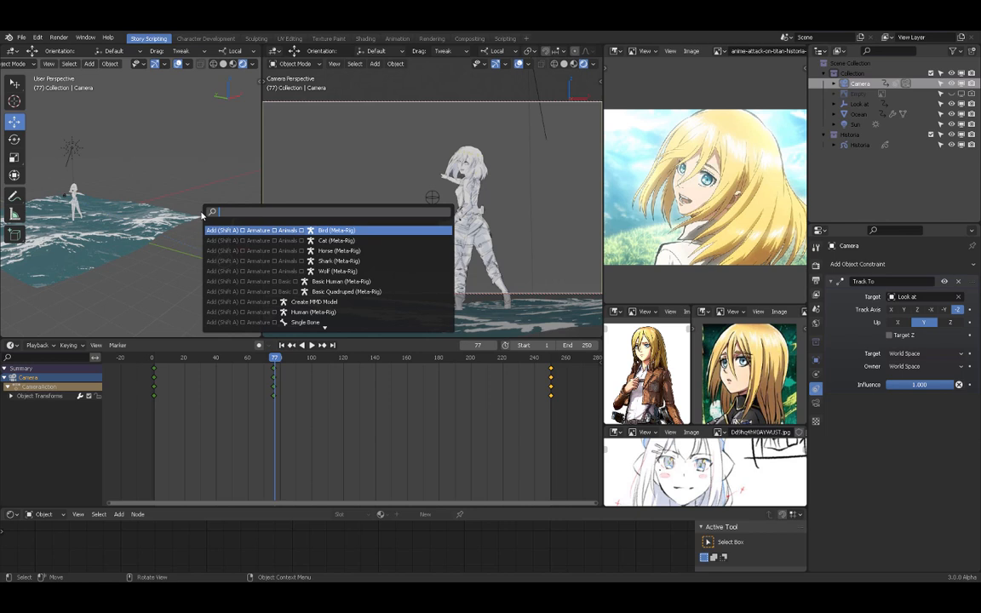
pyautogui.write('bake')
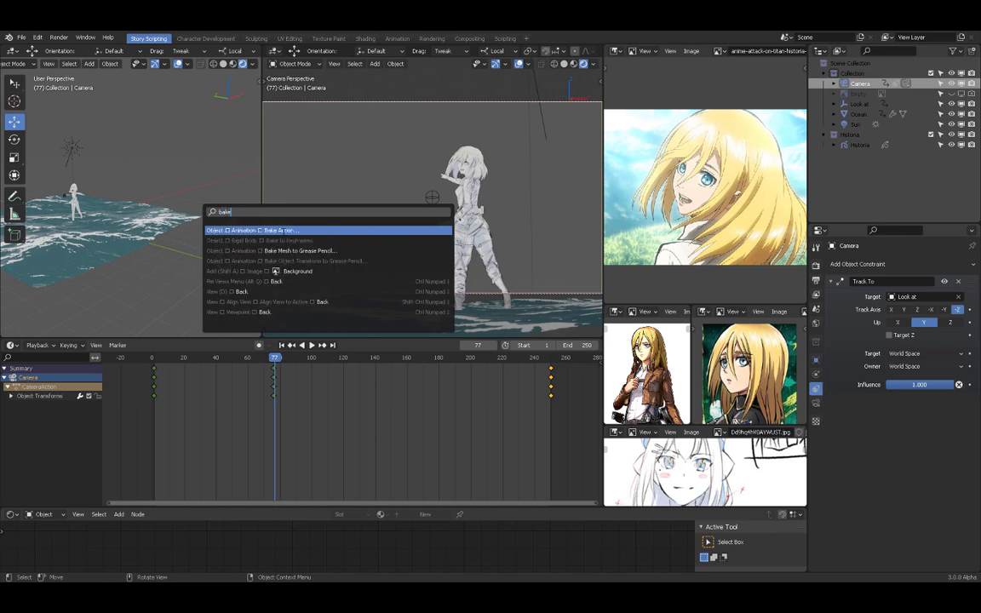
pyautogui.press('Return')
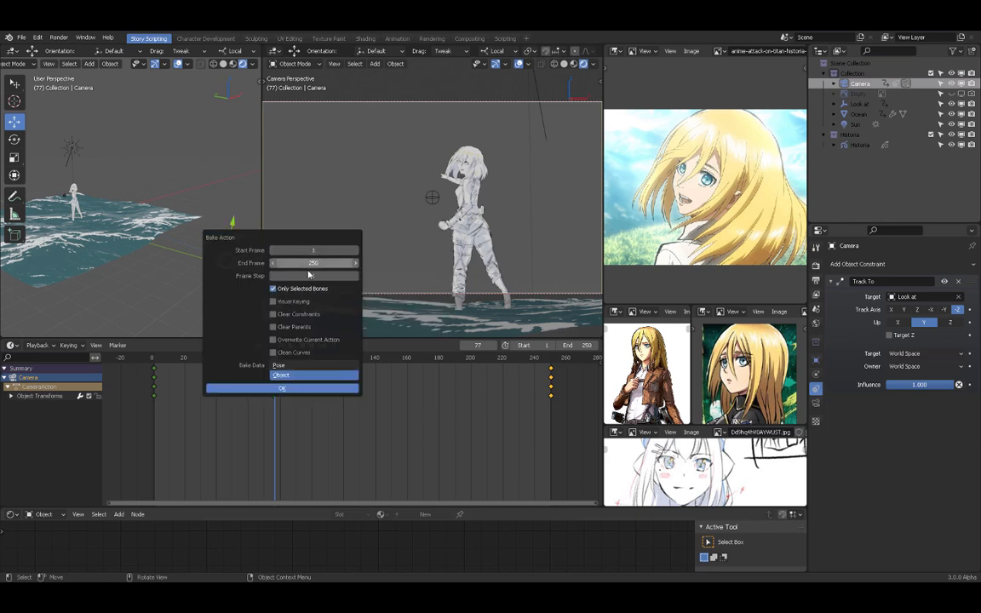
pyautogui.moveTo(269, 236); pyautogui.dragTo(331, 130)
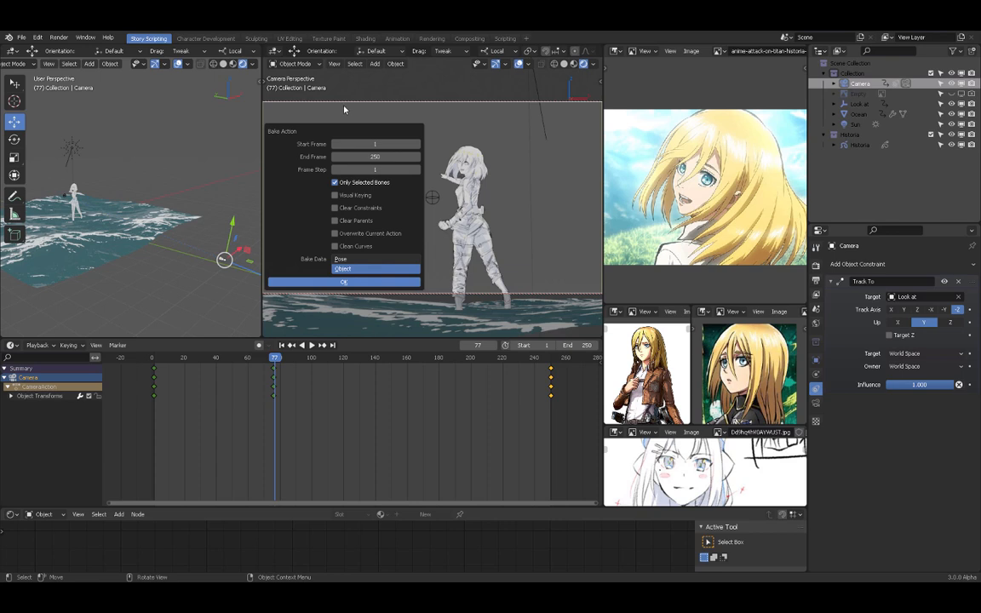
pyautogui.click(376, 156)
pyautogui.write('77')
pyautogui.press('Return')
pyautogui.click(335, 183)
pyautogui.click(334, 195)
pyautogui.click(565, 40)
# Display the camera's location and rotation values in both 3D viewports.
pyautogui.press('n')
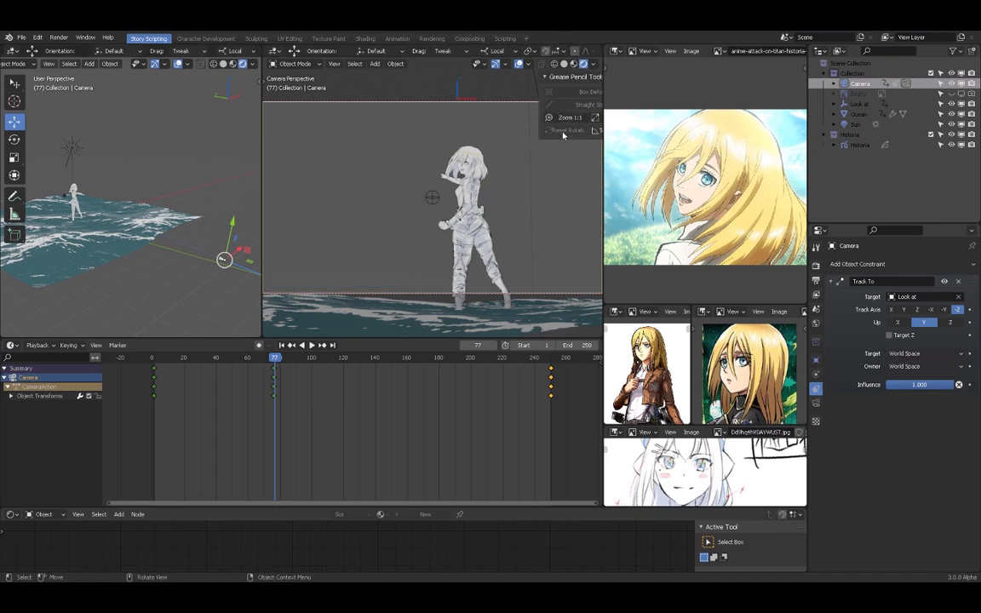
pyautogui.click(595, 84)
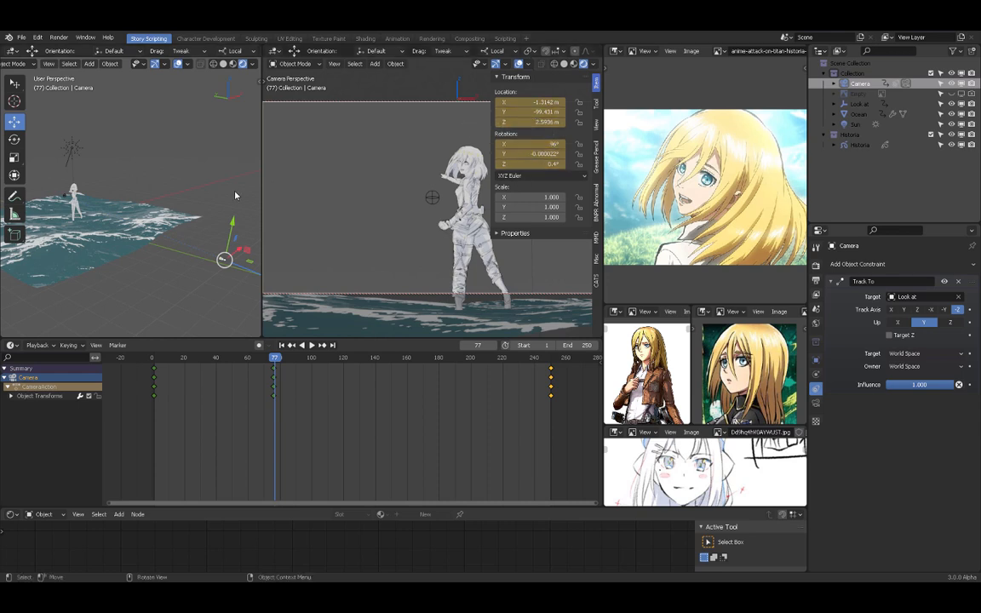
pyautogui.press('n')
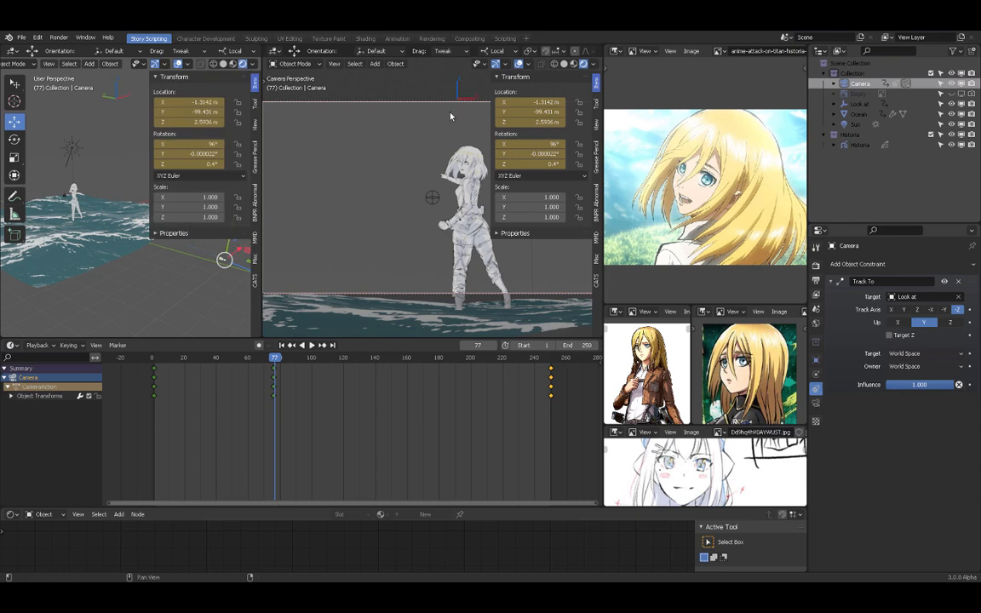
# Hide the viewport sidebars and bake the camera's action from frame 1 to 77 with Only Selected Bones off and Visual Keying on.
pyautogui.press('n')
pyautogui.press('n')
pyautogui.press('F3')
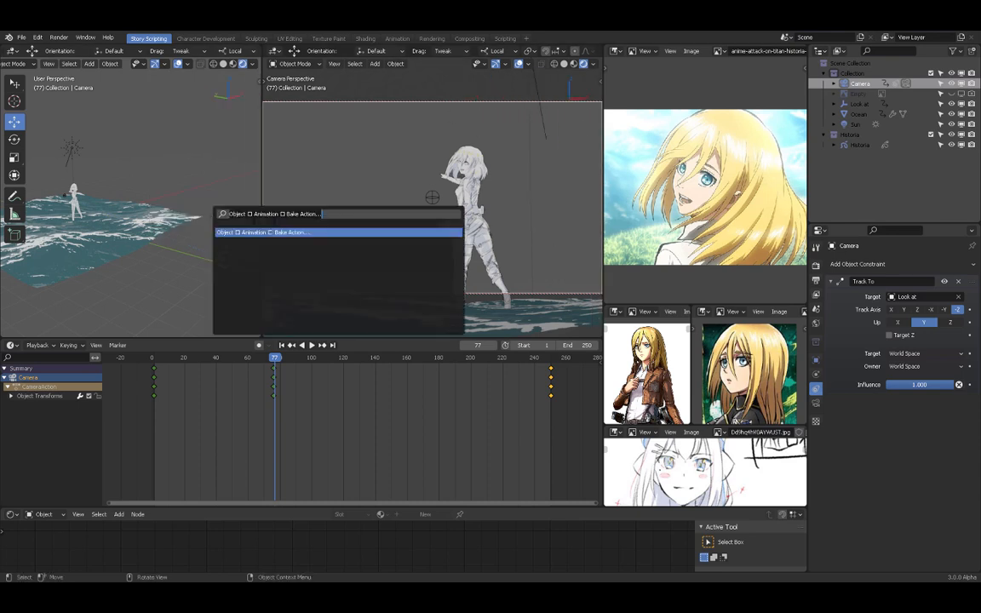
pyautogui.press('Return')
pyautogui.click(296, 252)
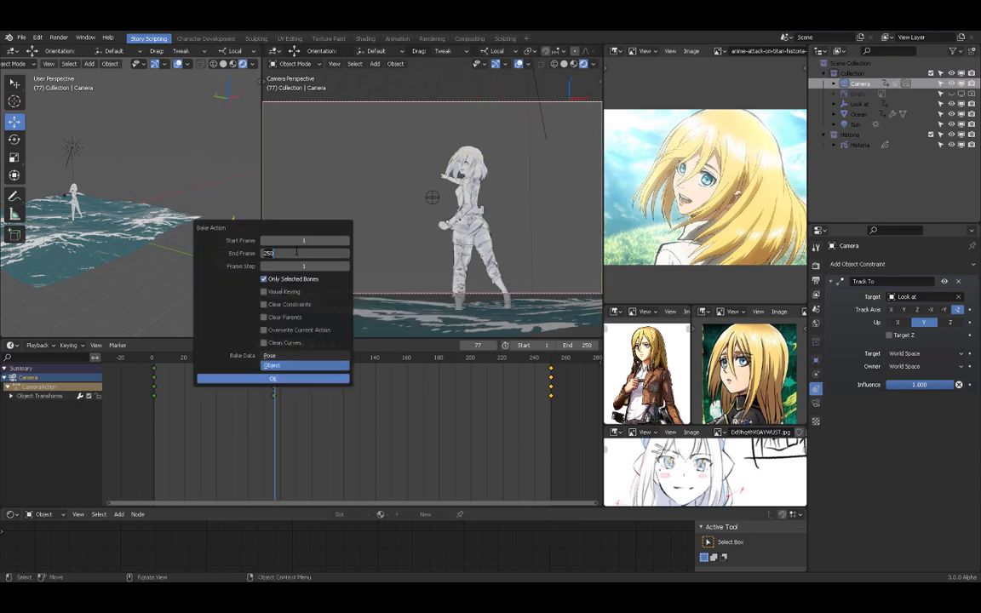
pyautogui.click(257, 230)
pyautogui.moveTo(242, 231); pyautogui.dragTo(313, 157)
pyautogui.click(375, 180)
pyautogui.write('77')
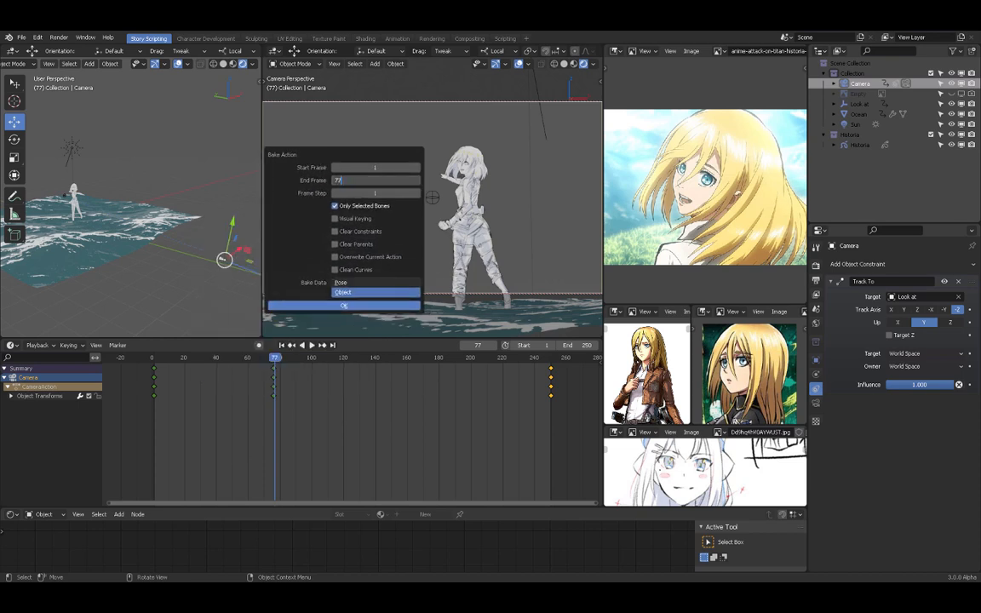
pyautogui.press('Return')
pyautogui.click(354, 218)
pyautogui.click(366, 206)
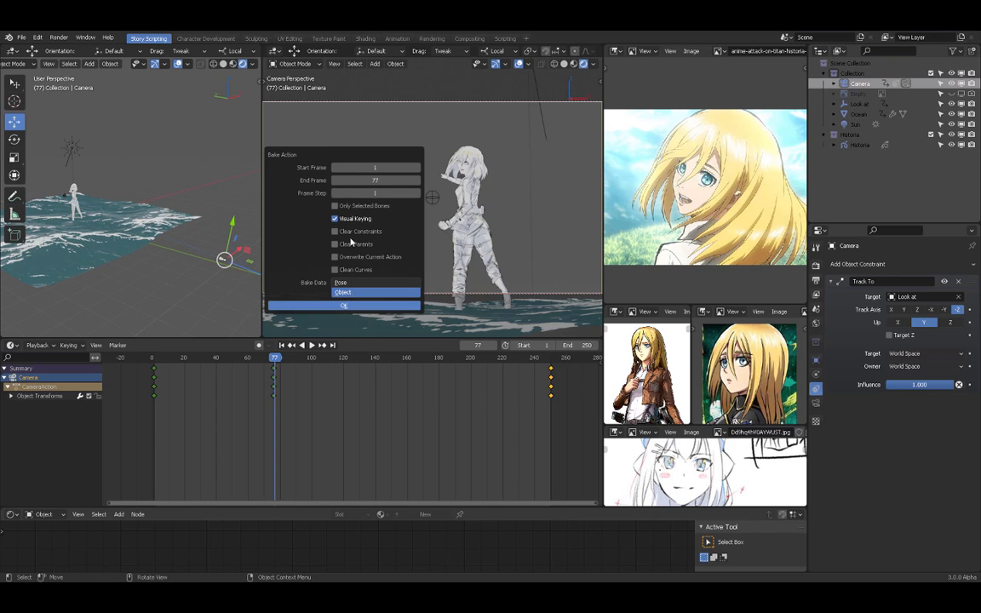
pyautogui.click(361, 307)
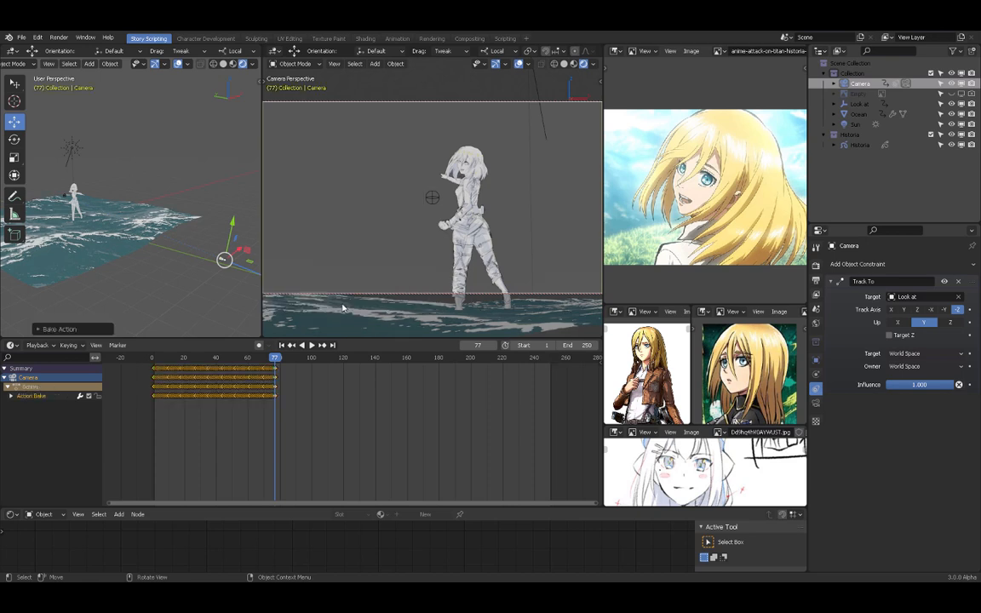
# Play back the camera's baked animation and scrub back to frame 0 to review the motion.
pyautogui.click(343, 309)
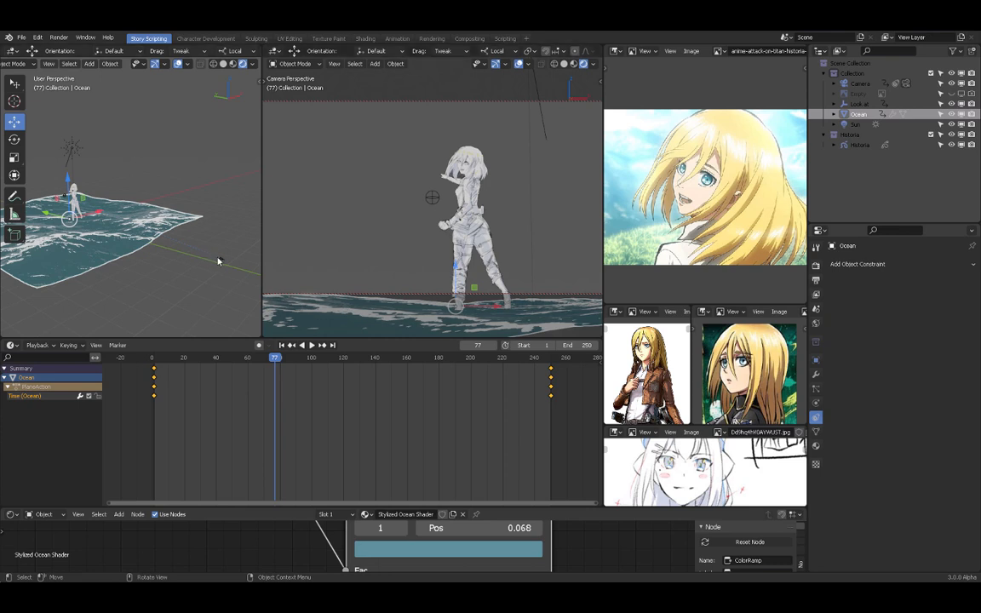
pyautogui.click(221, 258)
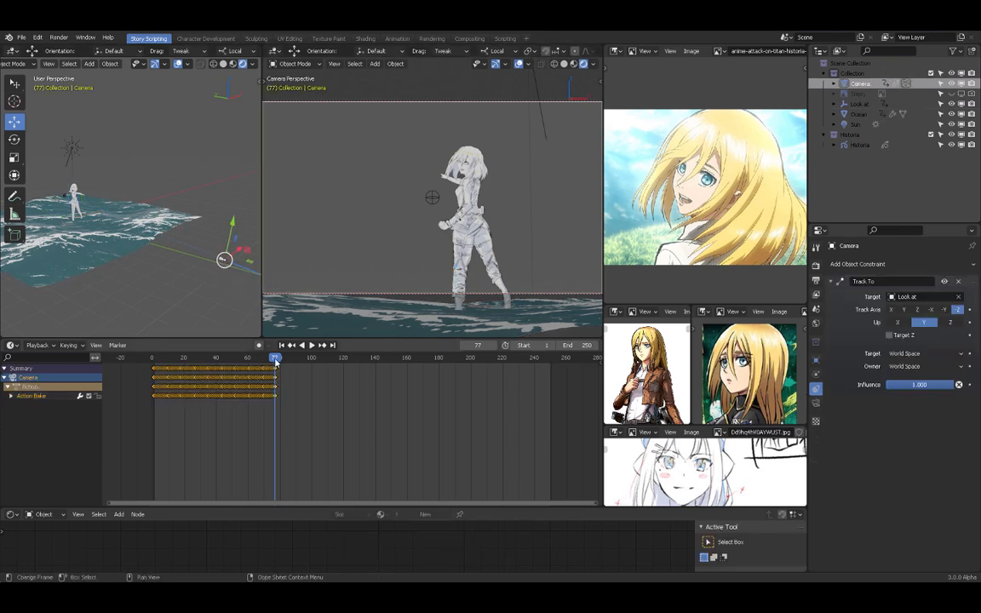
pyautogui.press('space')
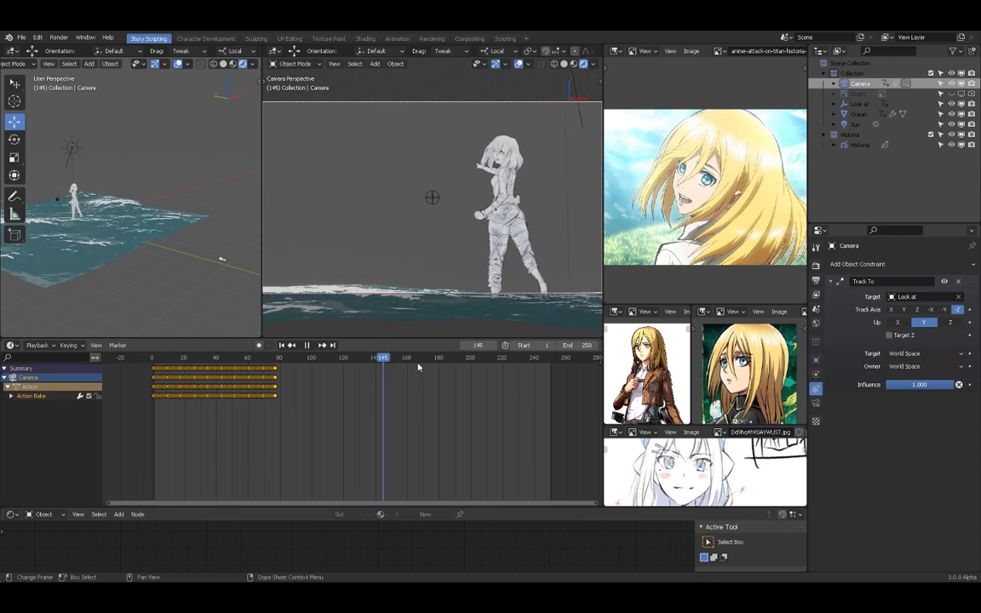
pyautogui.press('space')
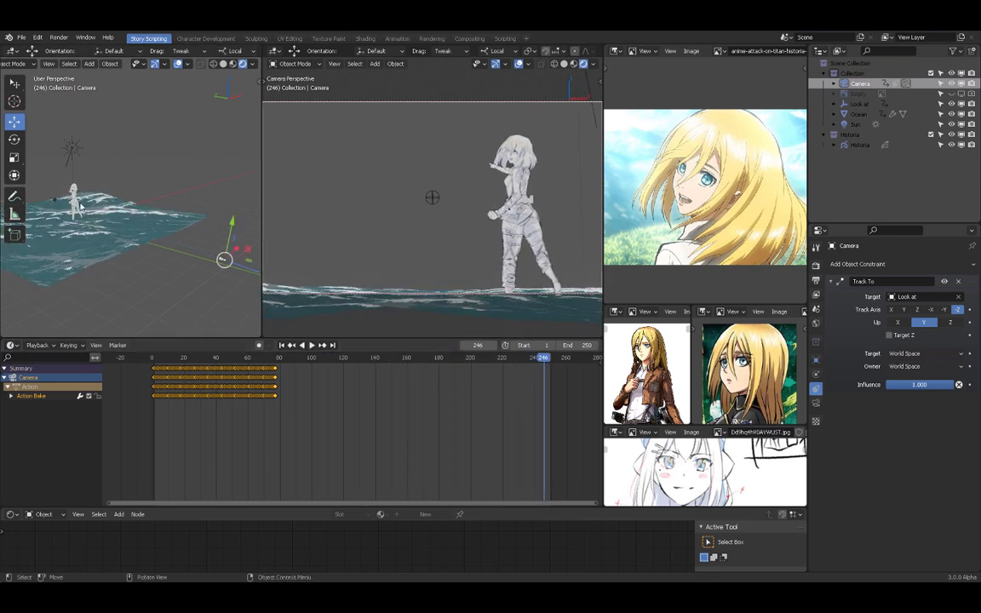
pyautogui.click(278, 358)
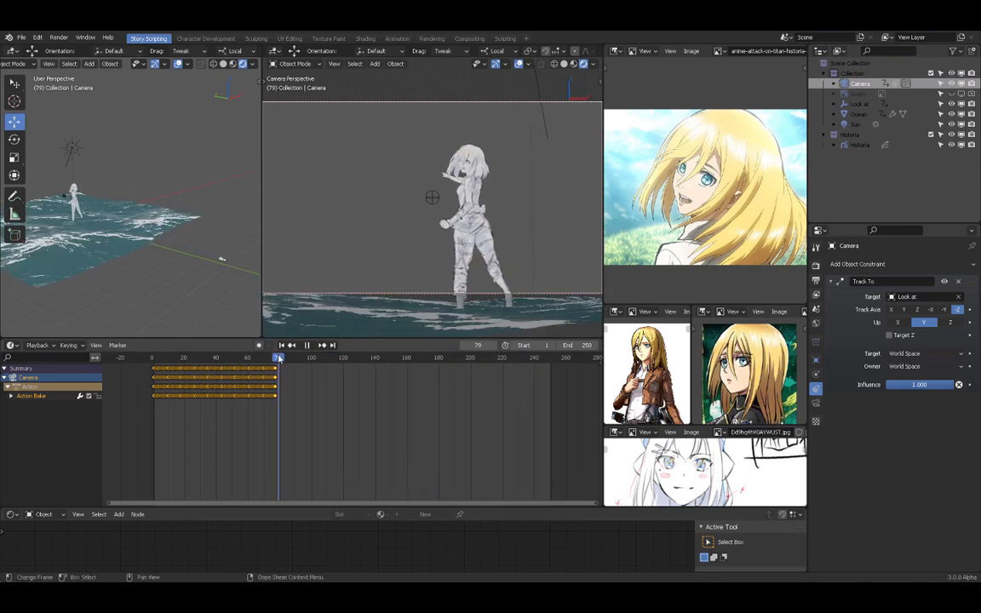
pyautogui.press('space')
pyautogui.moveTo(276, 357); pyautogui.dragTo(230, 358)
pyautogui.moveTo(203, 358); pyautogui.dragTo(154, 361)
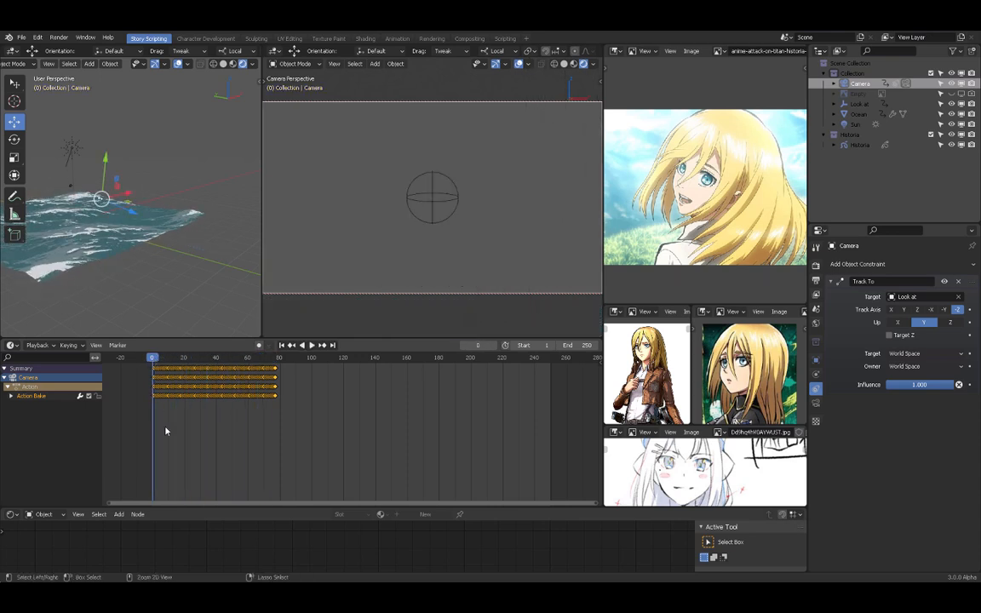
# Switch the timeline area to the Graph Editor and bring the camera's baked curves fully into view.
pyautogui.hotkey('ctrl', 'Tab')
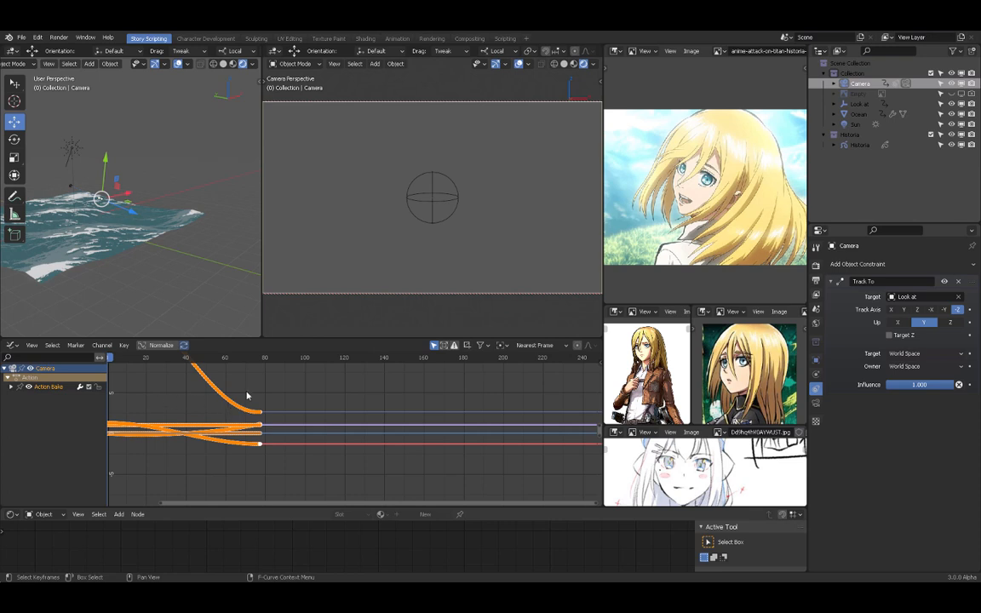
pyautogui.moveTo(273, 396); pyautogui.dragTo(317, 416, button='middle')
pyautogui.scroll(-2, 374, 424)
pyautogui.scroll(-2, 354, 429)
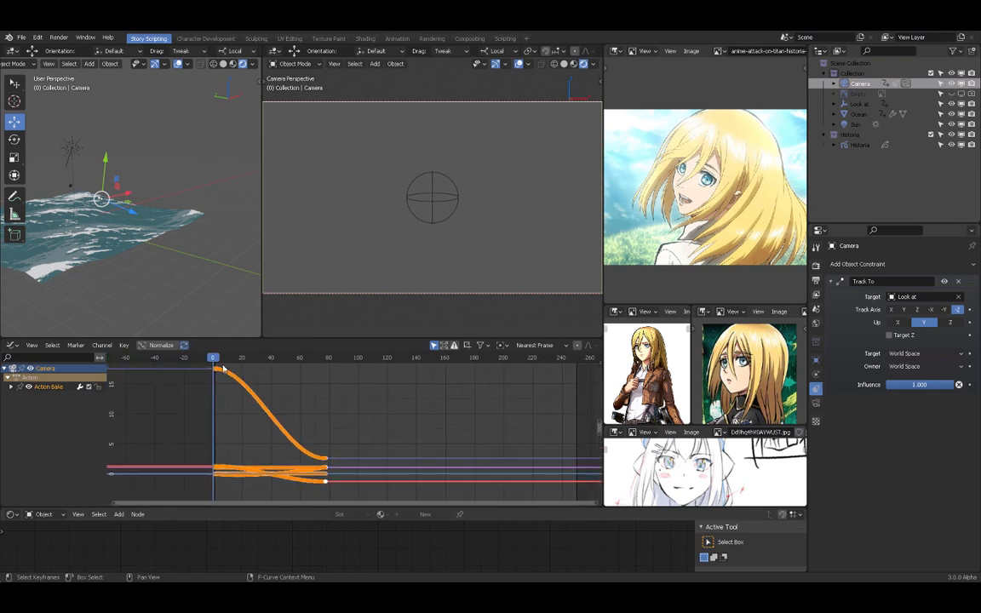
# Deselect the baked keyframes and scrub the animation to compare the camera's motion with its curves.
pyautogui.moveTo(214, 358); pyautogui.dragTo(263, 365)
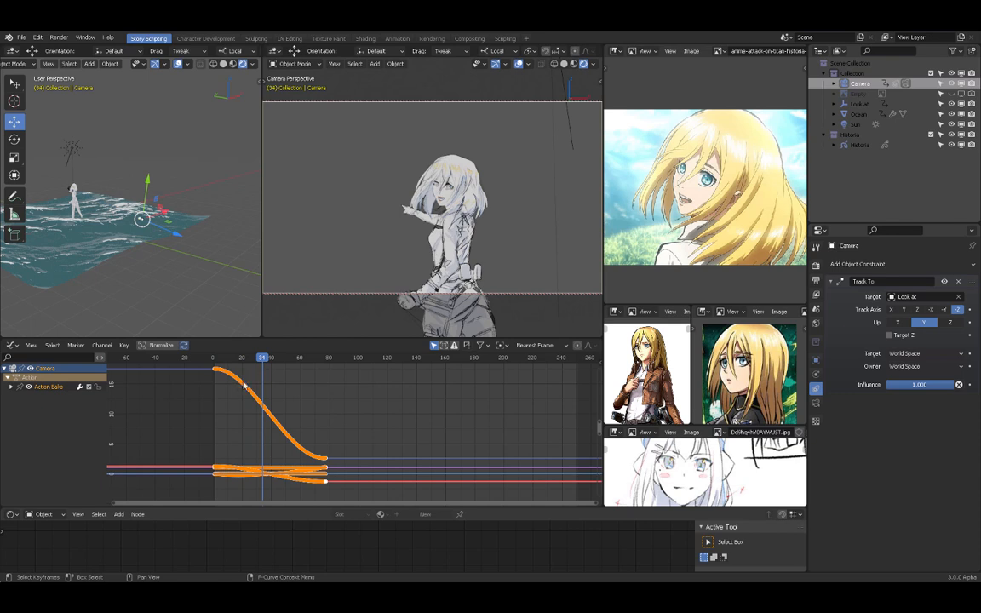
pyautogui.moveTo(225, 336); pyautogui.dragTo(256, 360)
pyautogui.click(252, 371)
pyautogui.press('n')
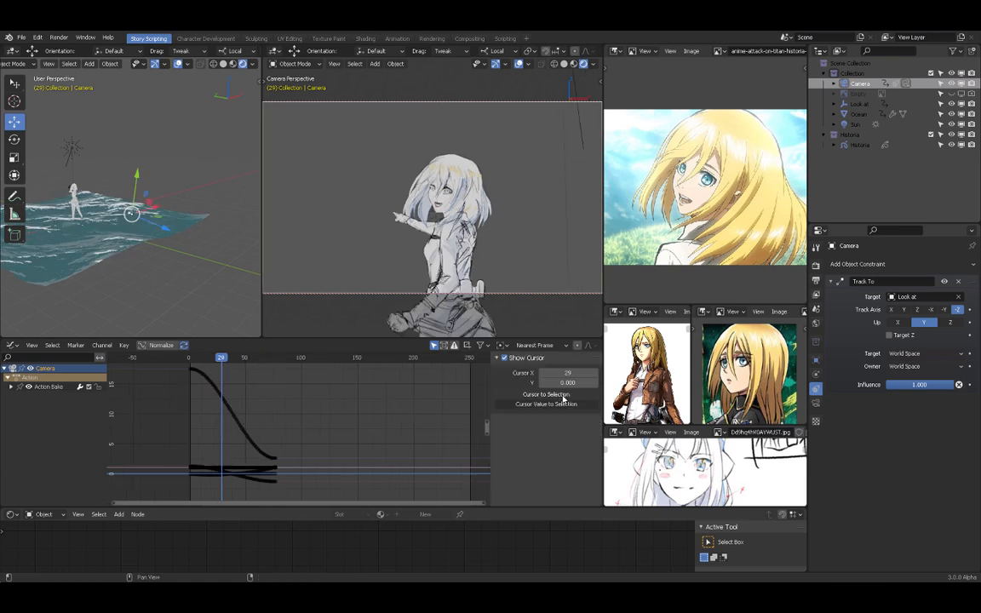
pyautogui.press('n')
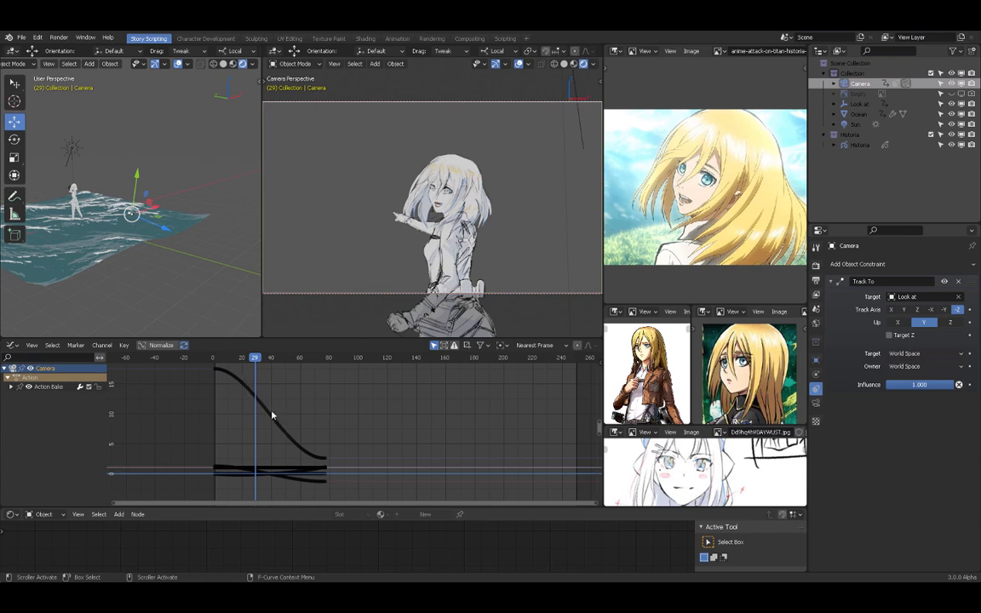
pyautogui.moveTo(254, 358); pyautogui.dragTo(300, 455)
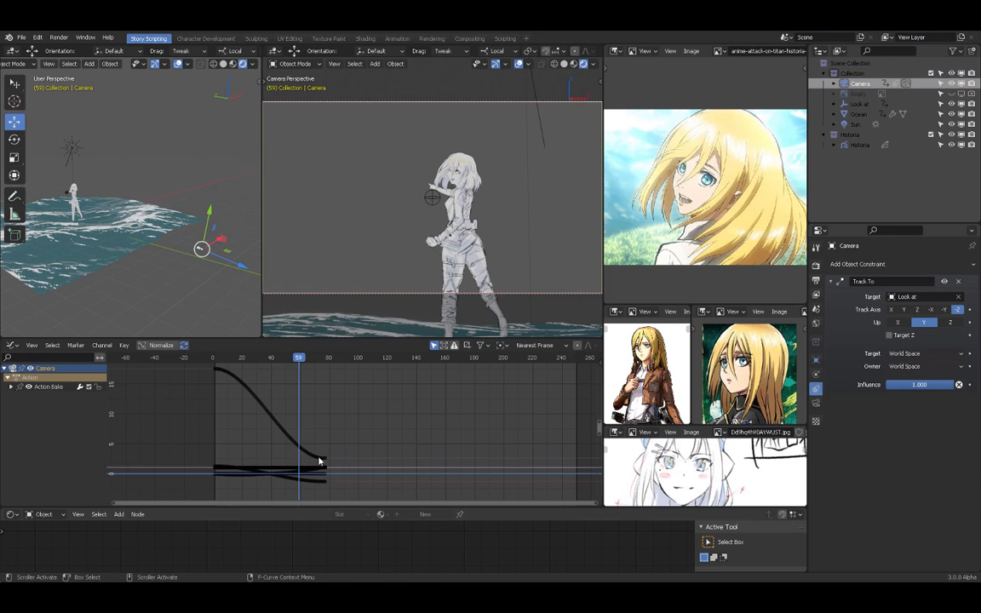
pyautogui.moveTo(297, 374); pyautogui.dragTo(226, 362)
# Expand the camera's Action Bake channels and isolate the Z Location curve, testing how hidden curves are revealed.
pyautogui.click(12, 387)
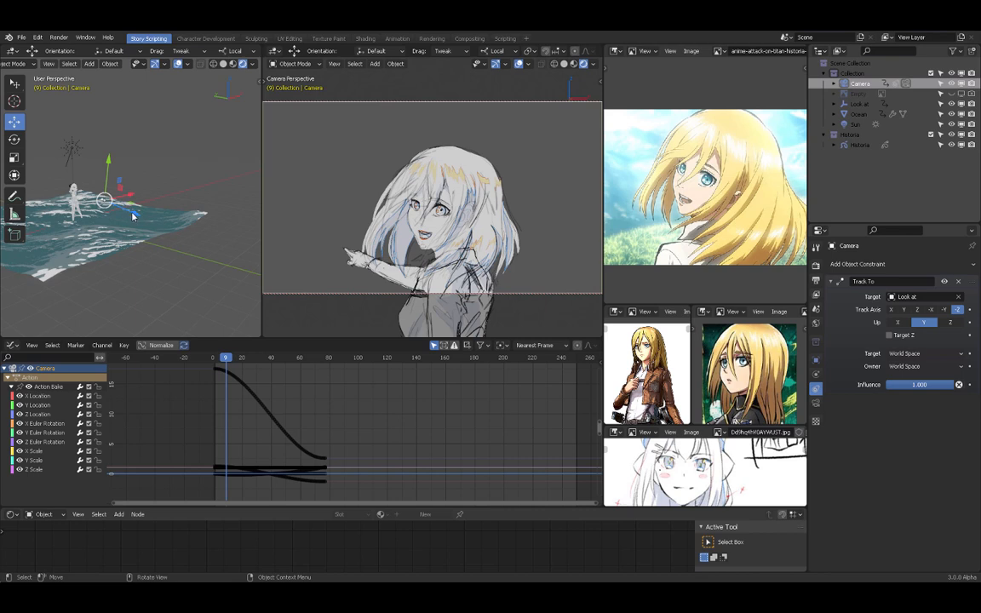
pyautogui.moveTo(230, 360); pyautogui.dragTo(242, 358)
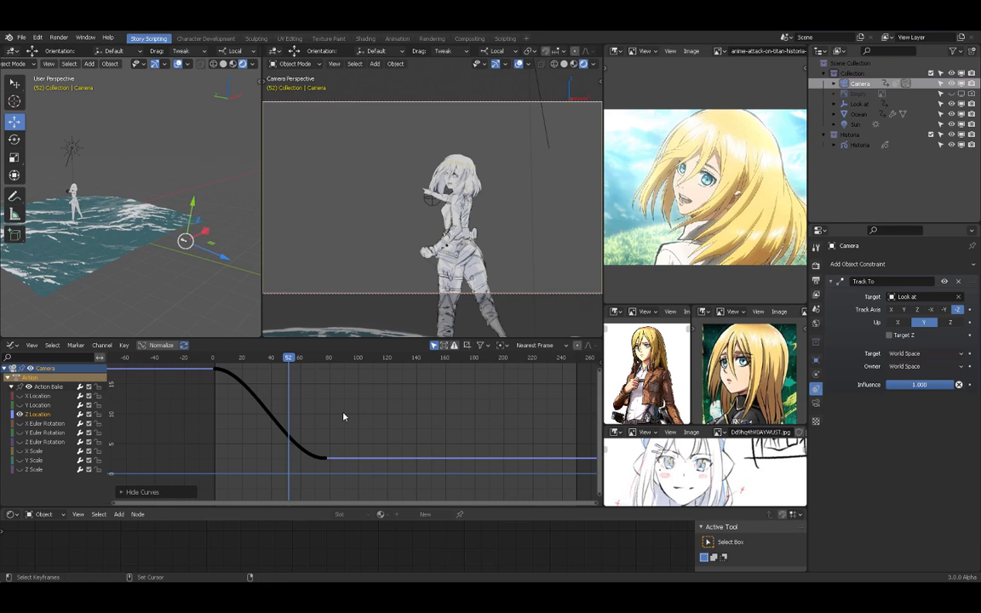
pyautogui.hotkey('alt', 'h')
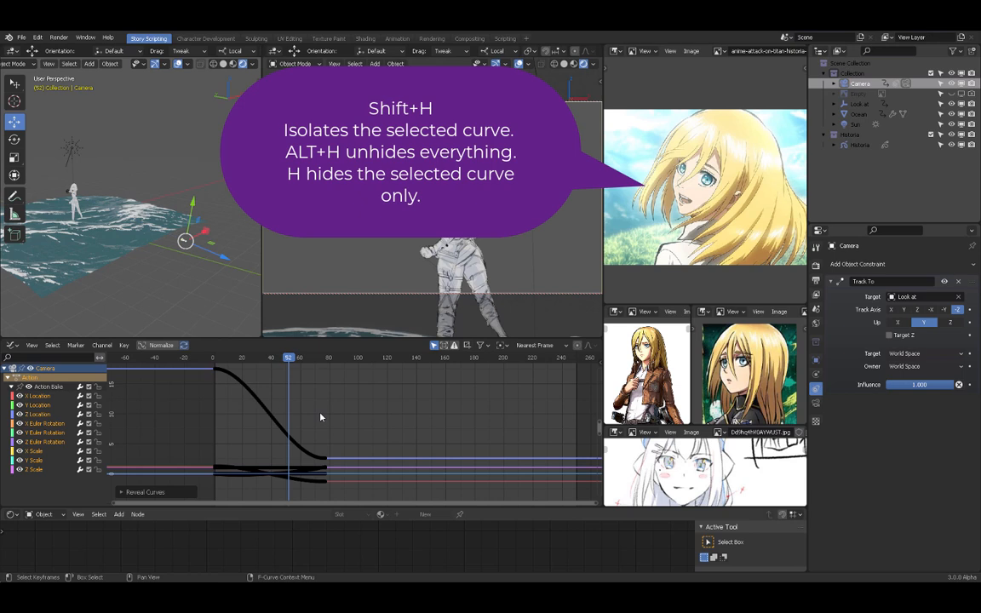
pyautogui.hotkey('shift', 'h')
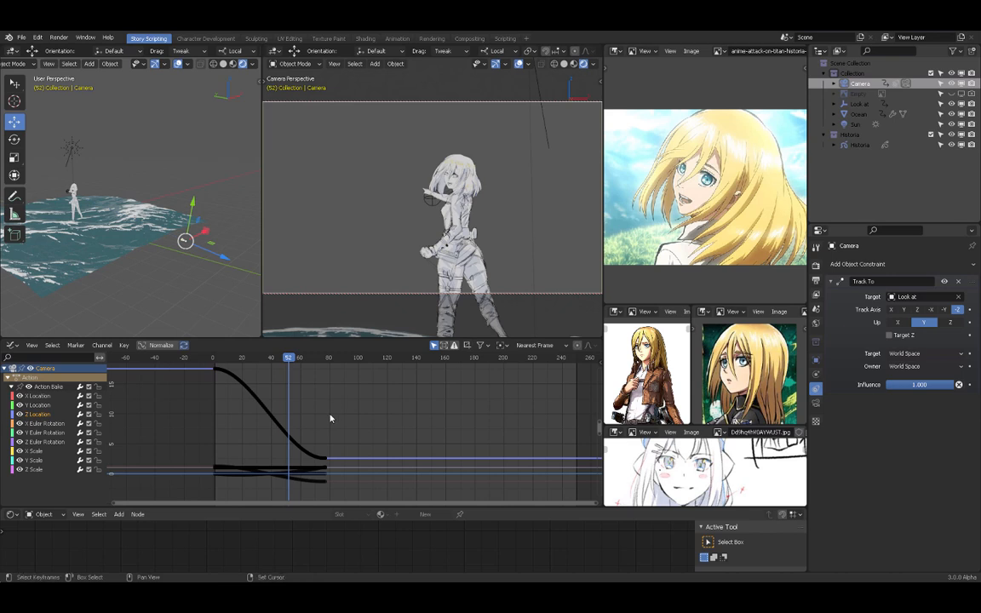
pyautogui.hotkey('shift', 'h')
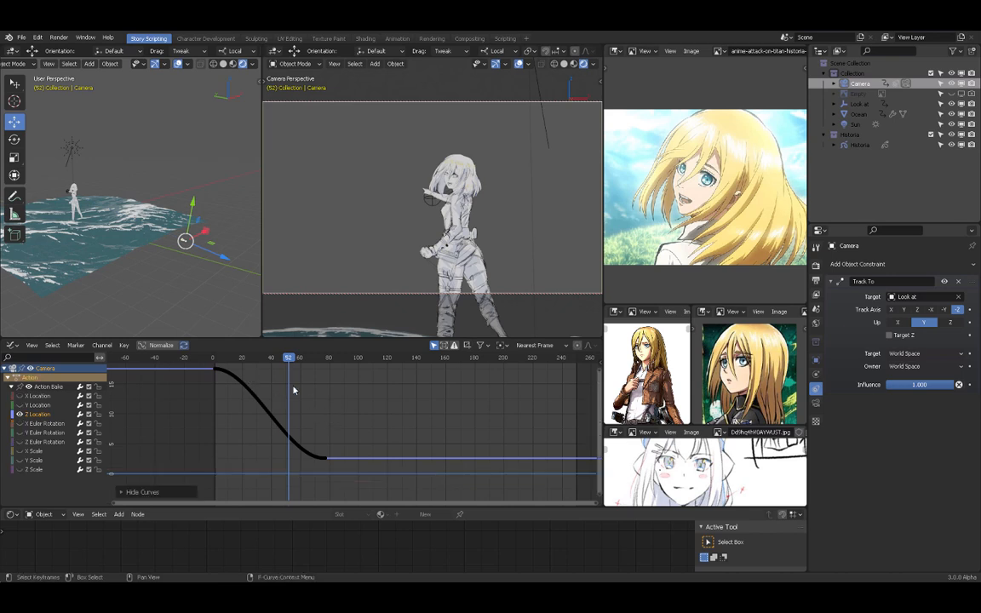
# Maximize the Graph Editor and select all keyframes of the Z Location curve.
pyautogui.moveTo(293, 387); pyautogui.dragTo(350, 400, button='middle')
pyautogui.hotkey('ctrl', 'space')
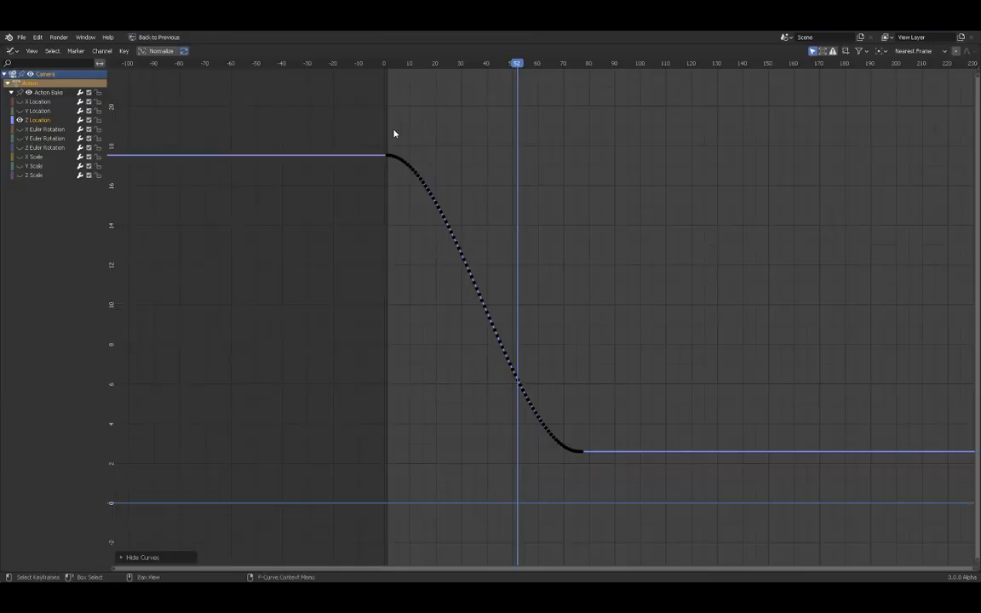
pyautogui.moveTo(380, 125); pyautogui.dragTo(587, 473)
# Examine the baked Z Location keyframes and their handles up close, tracing the curve back to its start.
pyautogui.scroll(16, 471, 300)
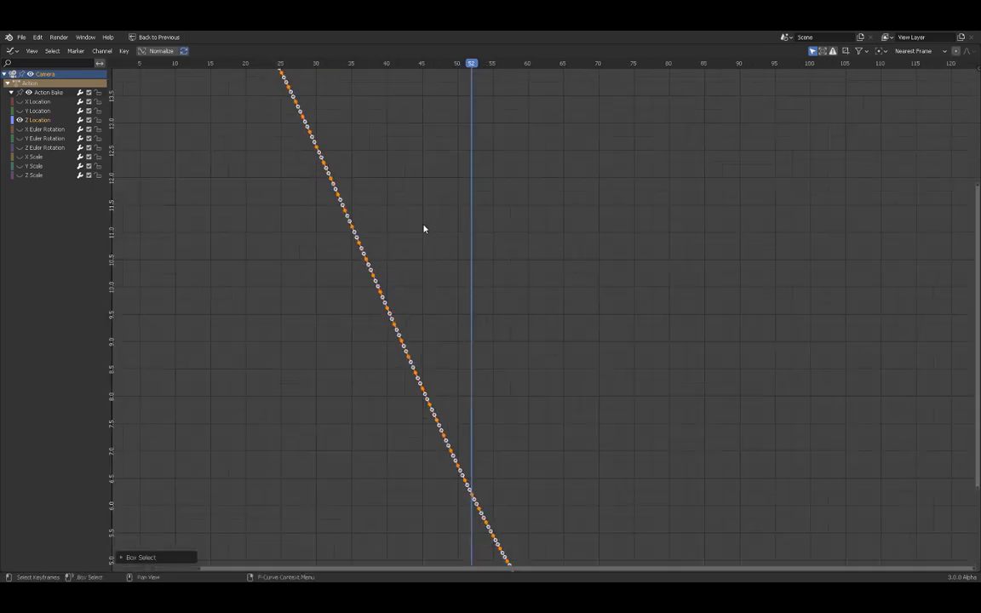
pyautogui.moveTo(548, 275); pyautogui.dragTo(720, 369, button='middle')
pyautogui.scroll(4, 544, 291)
pyautogui.moveTo(534, 304); pyautogui.dragTo(573, 446, button='middle')
pyautogui.scroll(-8, 509, 303)
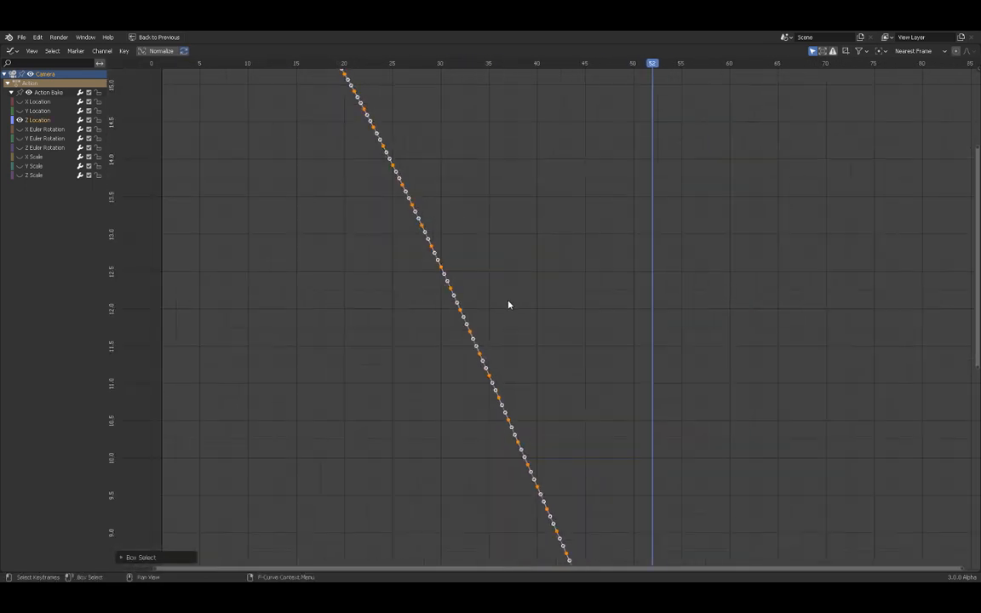
pyautogui.moveTo(507, 214); pyautogui.dragTo(563, 396, button='middle')
pyautogui.scroll(8, 431, 242)
pyautogui.moveTo(431, 242); pyautogui.dragTo(717, 385, button='middle')
pyautogui.scroll(4, 594, 318)
pyautogui.scroll(3, 594, 316)
pyautogui.moveTo(433, 252); pyautogui.dragTo(499, 284, button='middle')
pyautogui.scroll(3, 498, 284)
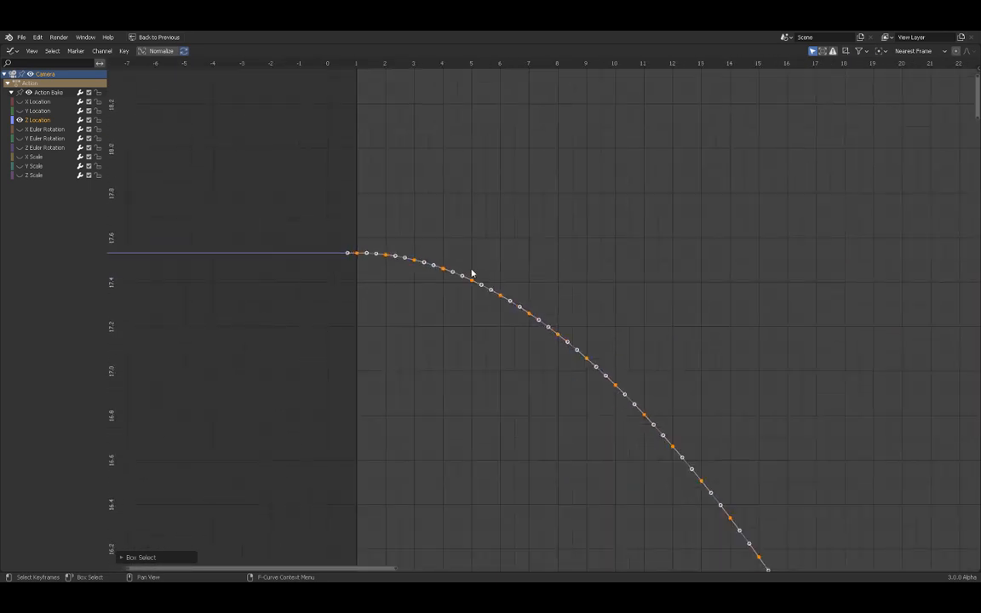
pyautogui.scroll(3, 426, 255)
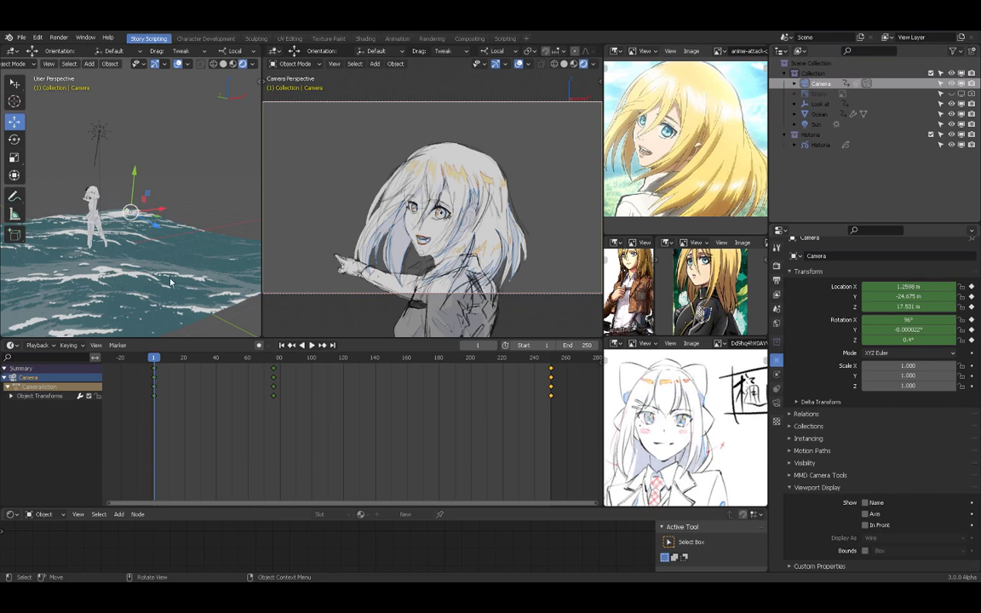
# Start Bake Action for the camera with an end frame of 76 and a frame step of 3.
pyautogui.press('F3')
pyautogui.press('Return')
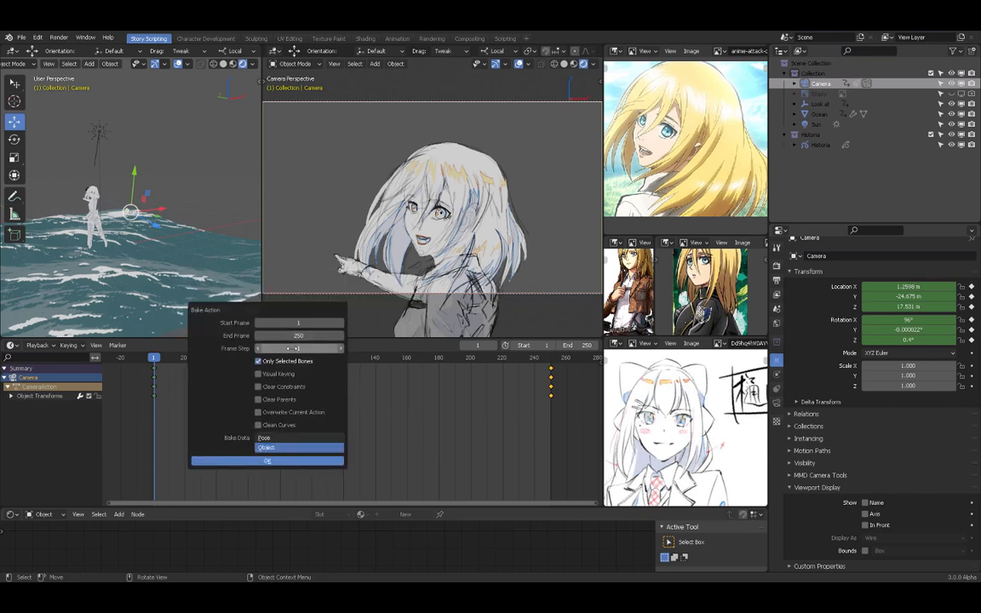
pyautogui.moveTo(240, 289); pyautogui.dragTo(227, 219)
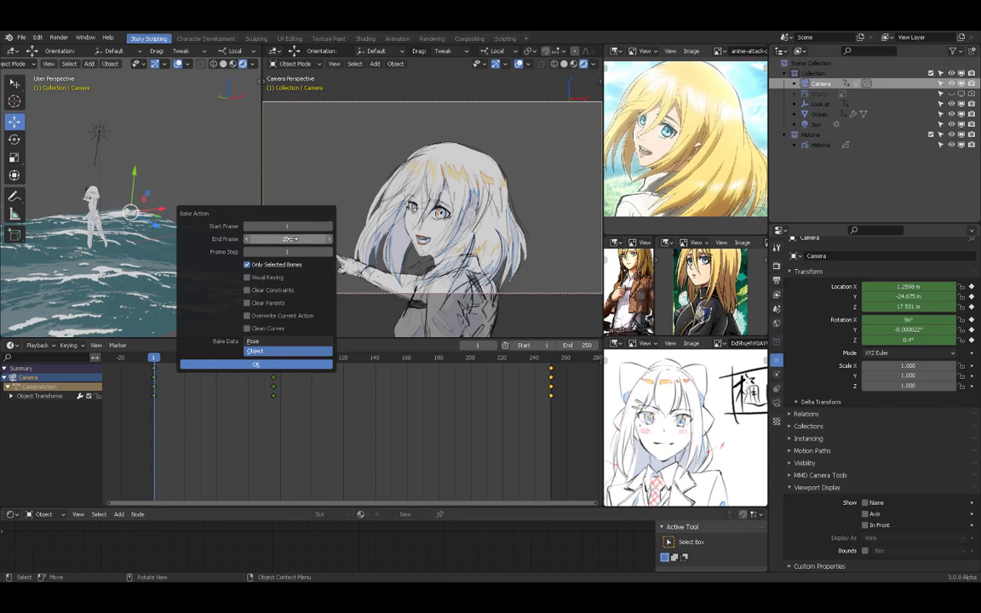
pyautogui.click(292, 239)
pyautogui.write('7')
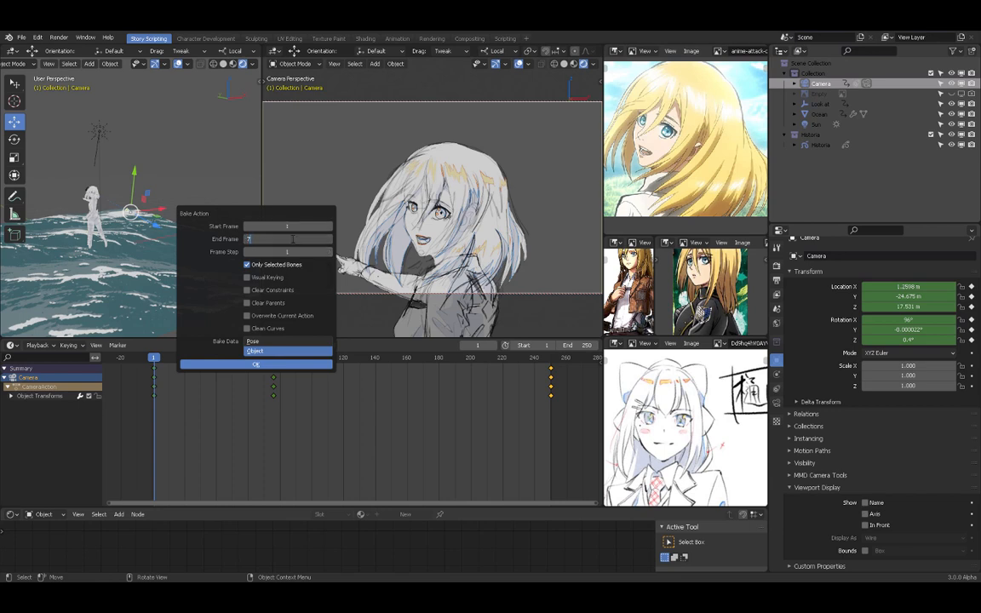
pyautogui.write('6')
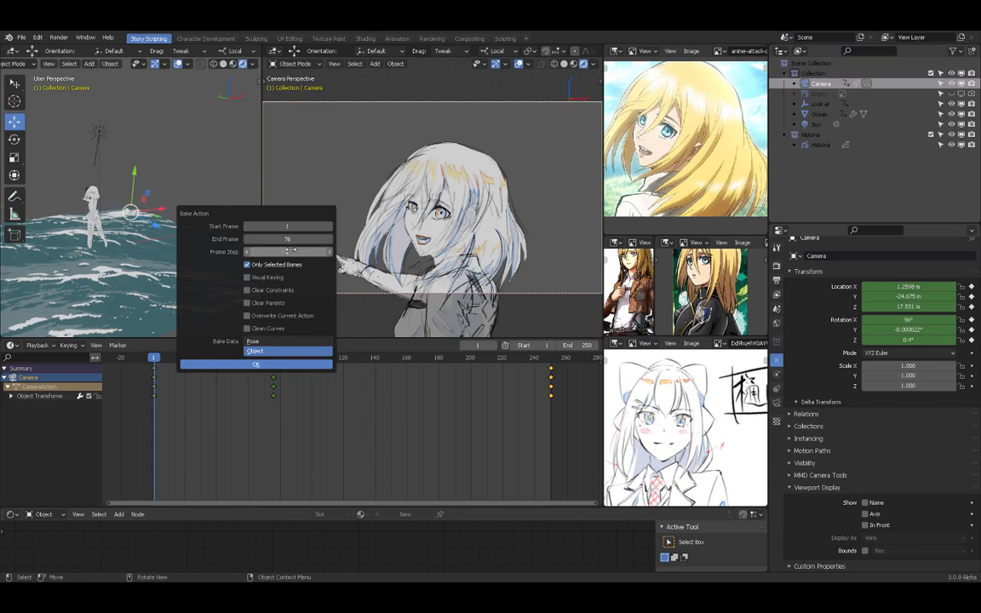
pyautogui.click(298, 253)
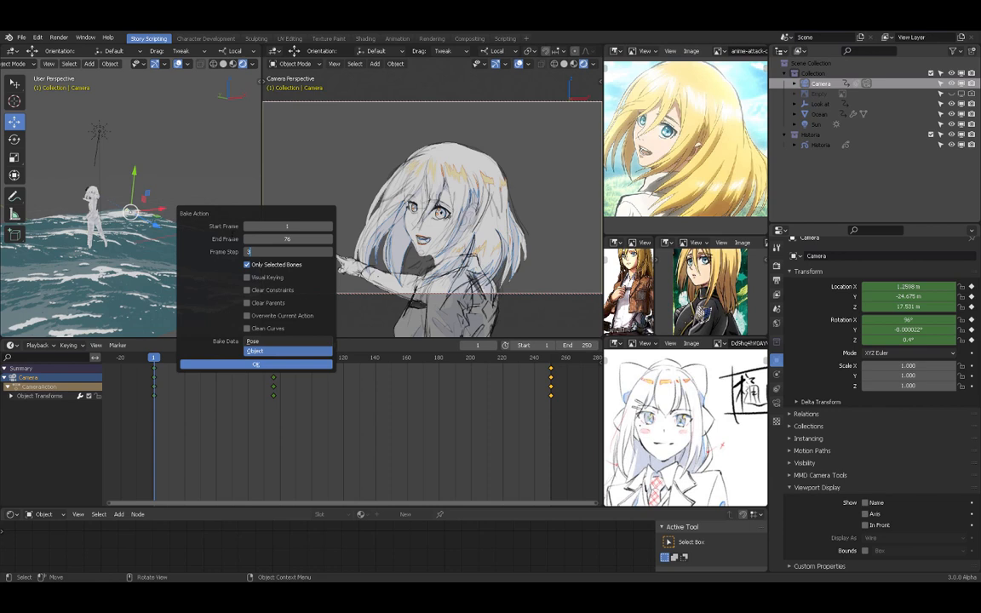
# Turn off Only Selected Bones, enable Visual Keying, and bake the camera's object action.
pyautogui.moveTo(206, 209); pyautogui.dragTo(266, 126)
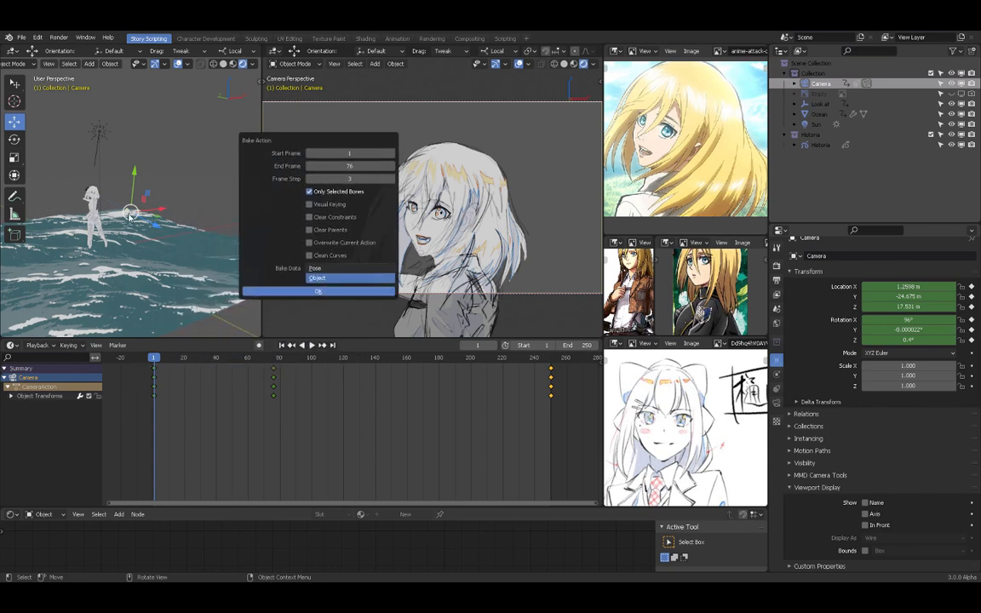
pyautogui.moveTo(261, 130); pyautogui.dragTo(232, 212)
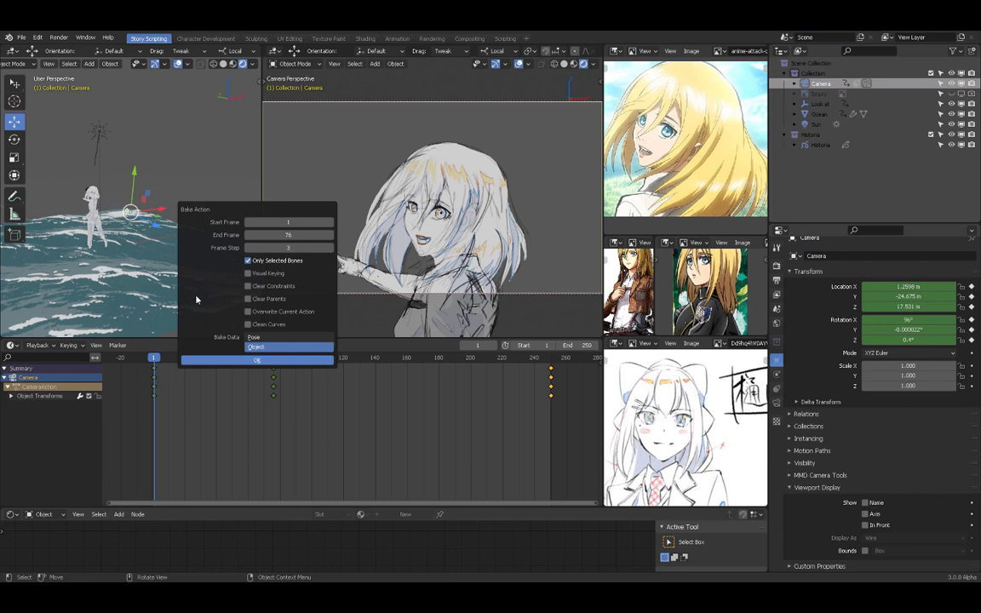
pyautogui.moveTo(222, 218); pyautogui.dragTo(243, 126)
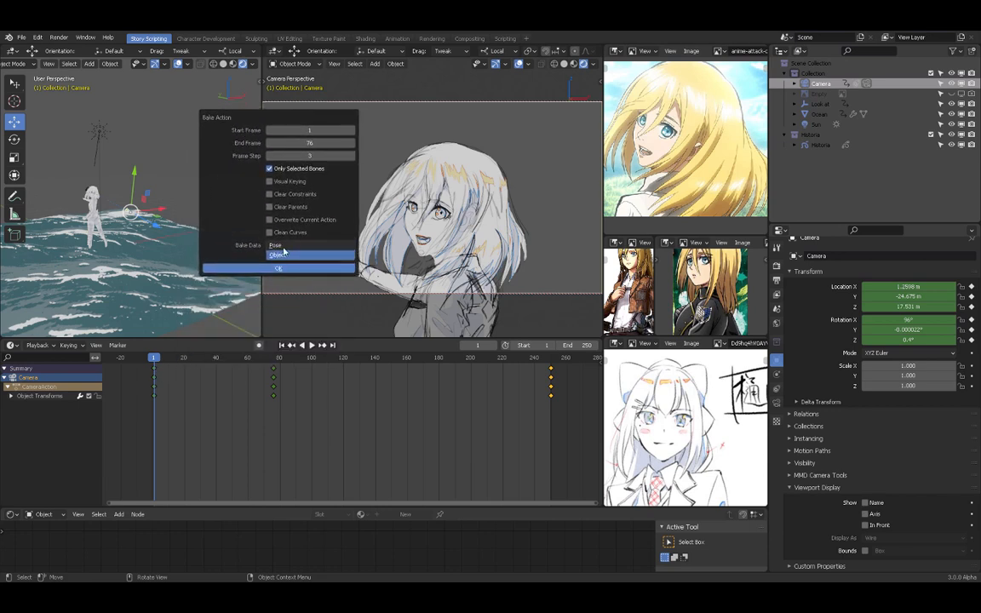
pyautogui.click(269, 169)
pyautogui.click(269, 181)
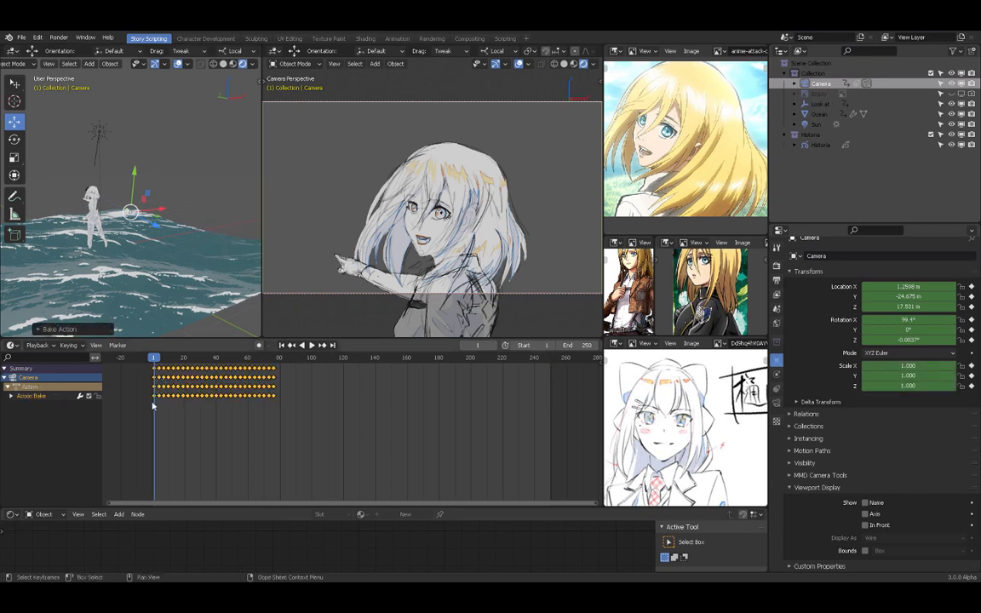
# Isolate the baked Z Location curve in the Graph Editor and maximize the editor.
pyautogui.hotkey('ctrl', 'Tab')
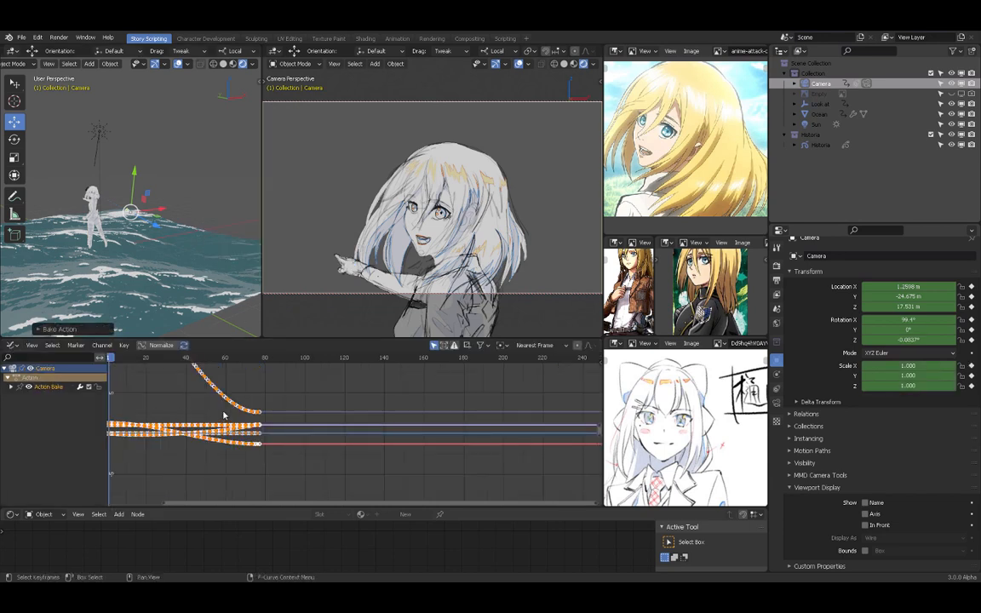
pyautogui.moveTo(253, 376); pyautogui.dragTo(365, 449, button='middle')
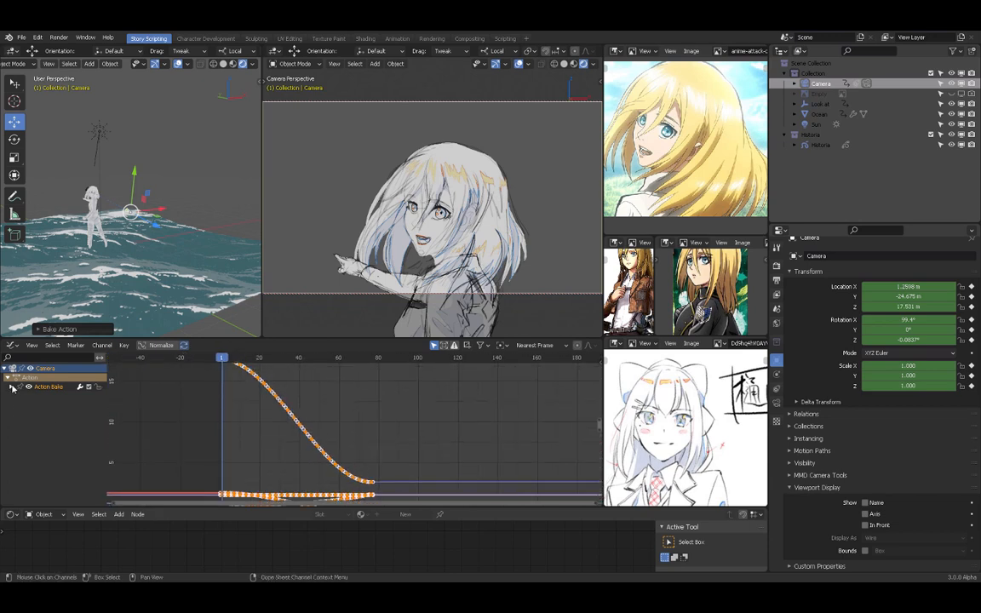
pyautogui.click(12, 388)
pyautogui.click(37, 414)
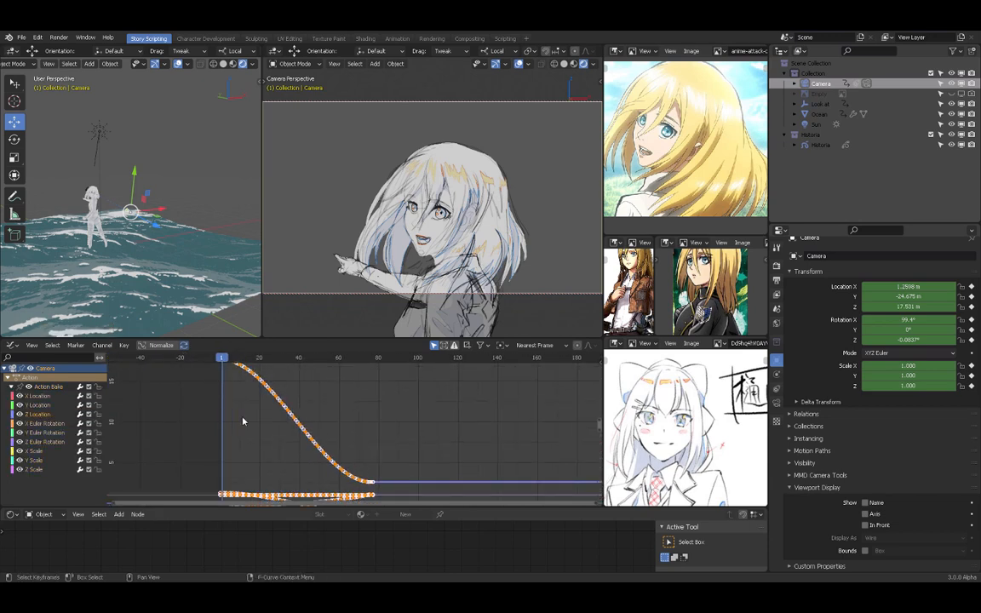
pyautogui.hotkey('shift', 'h')
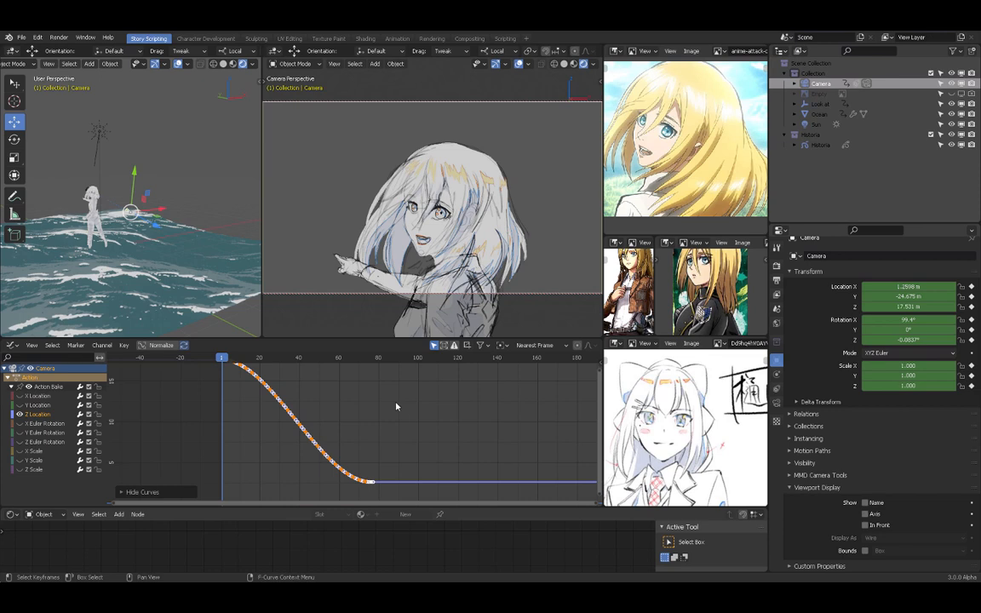
pyautogui.hotkey('ctrl', 'space')
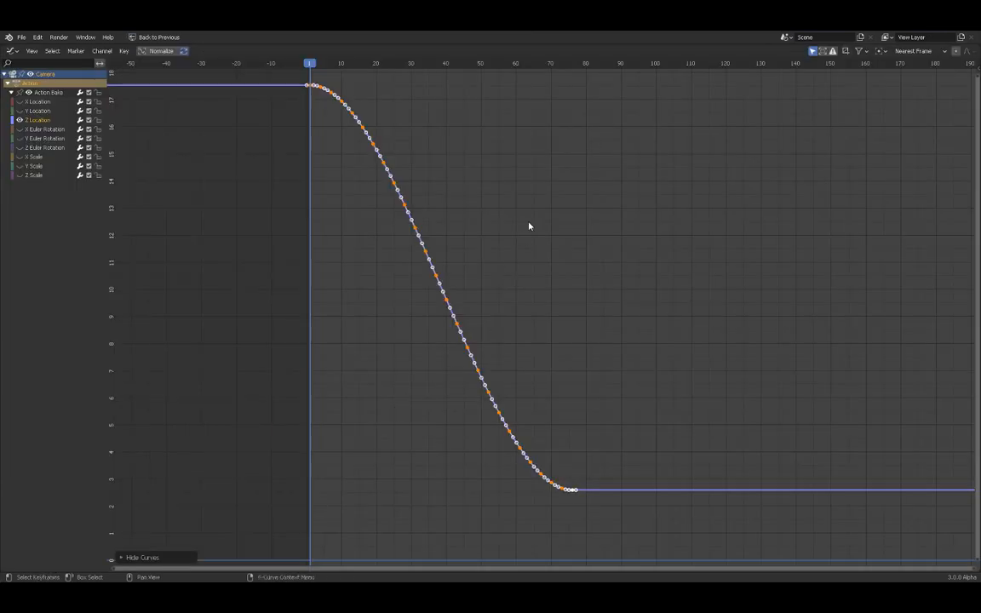
# Examine the spacing of the early Z Location keyframes and the handles of the keyframe at frame 13.
pyautogui.moveTo(464, 233); pyautogui.dragTo(435, 242, button='middle')
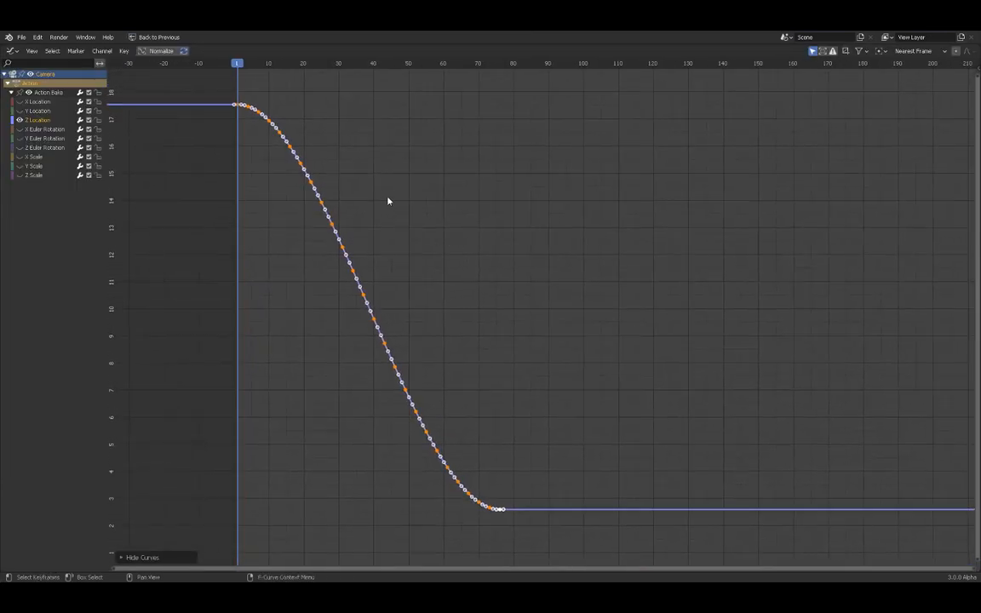
pyautogui.click(340, 166)
pyautogui.scroll(3, 334, 151)
pyautogui.moveTo(329, 126); pyautogui.dragTo(430, 284, button='middle')
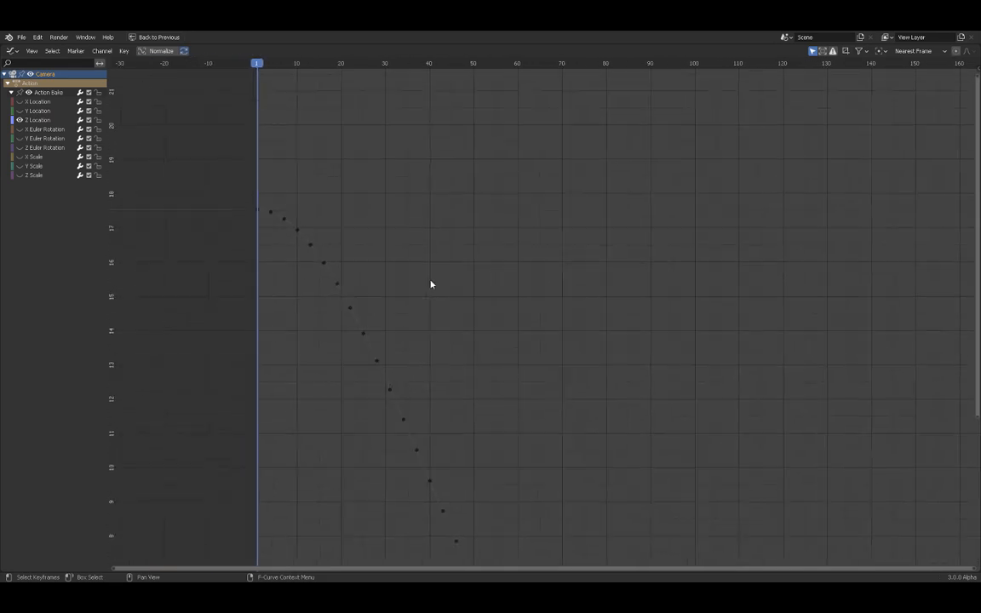
pyautogui.scroll(4, 390, 221)
pyautogui.moveTo(390, 221); pyautogui.dragTo(448, 257, button='middle')
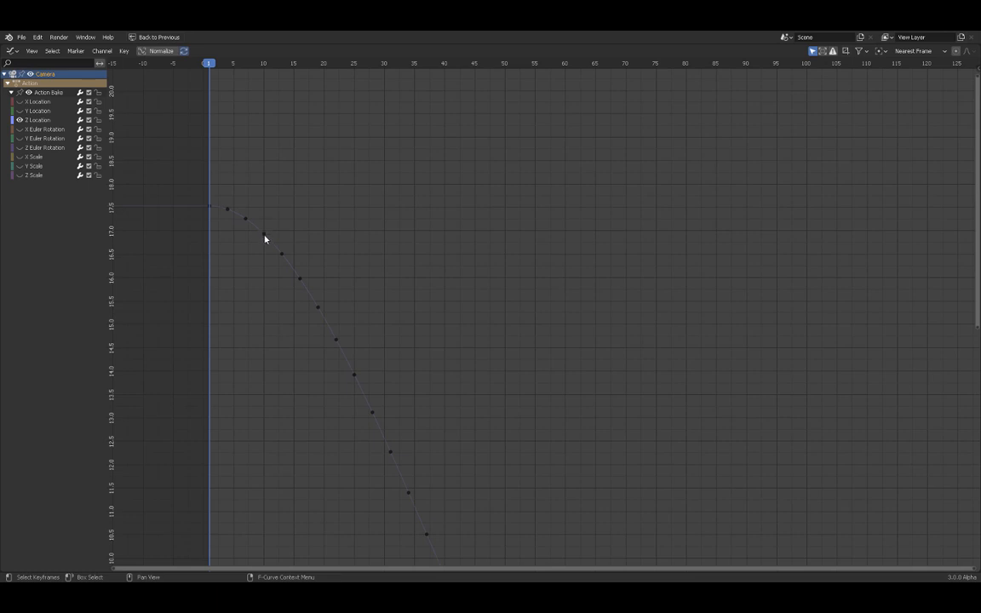
pyautogui.click(282, 253)
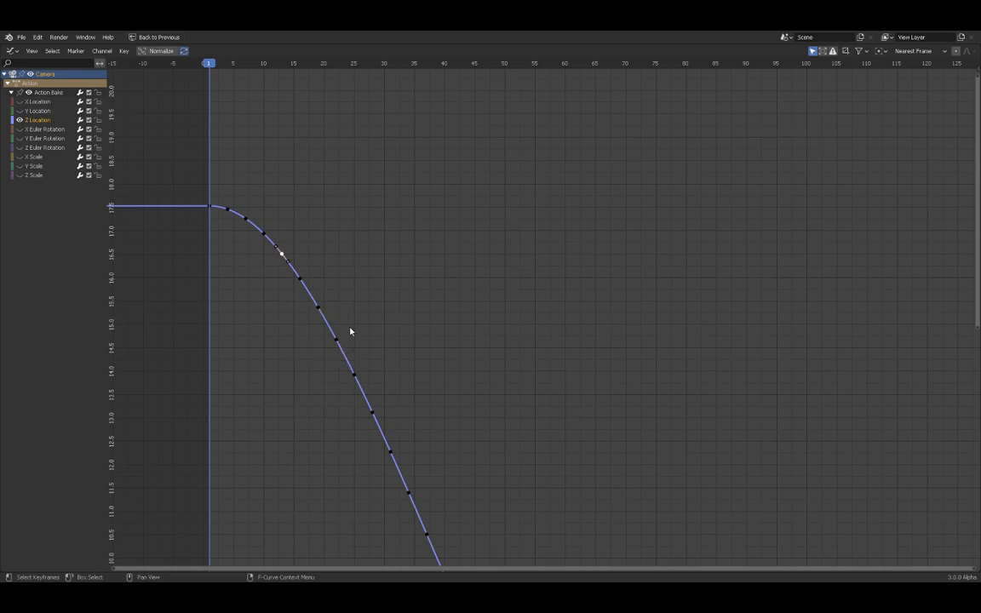
pyautogui.scroll(7, 366, 271)
pyautogui.moveTo(309, 226); pyautogui.dragTo(465, 241, button='middle')
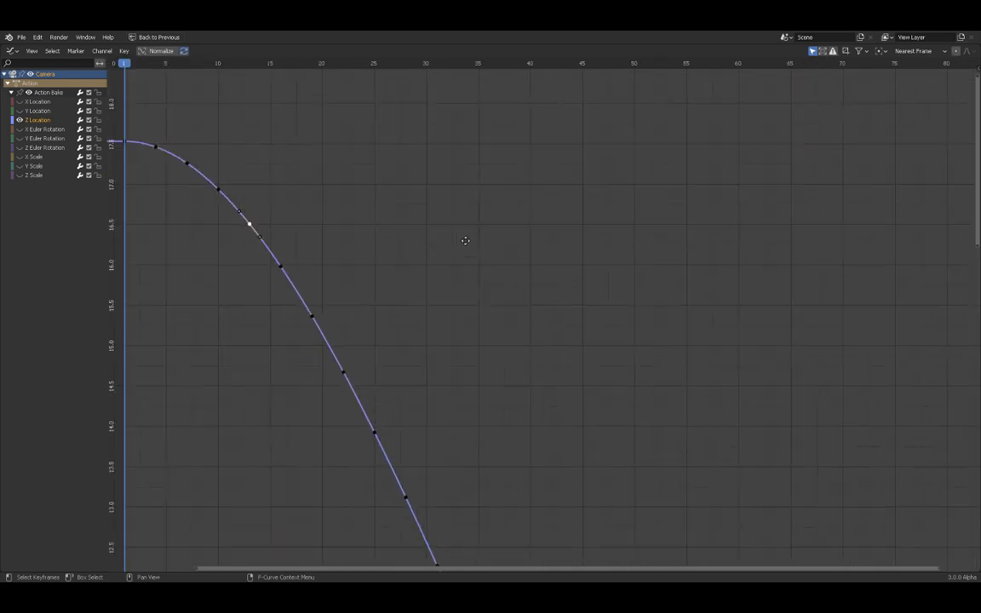
pyautogui.scroll(4, 365, 202)
pyautogui.moveTo(365, 202); pyautogui.dragTo(497, 188, button='middle')
pyautogui.scroll(3, 382, 204)
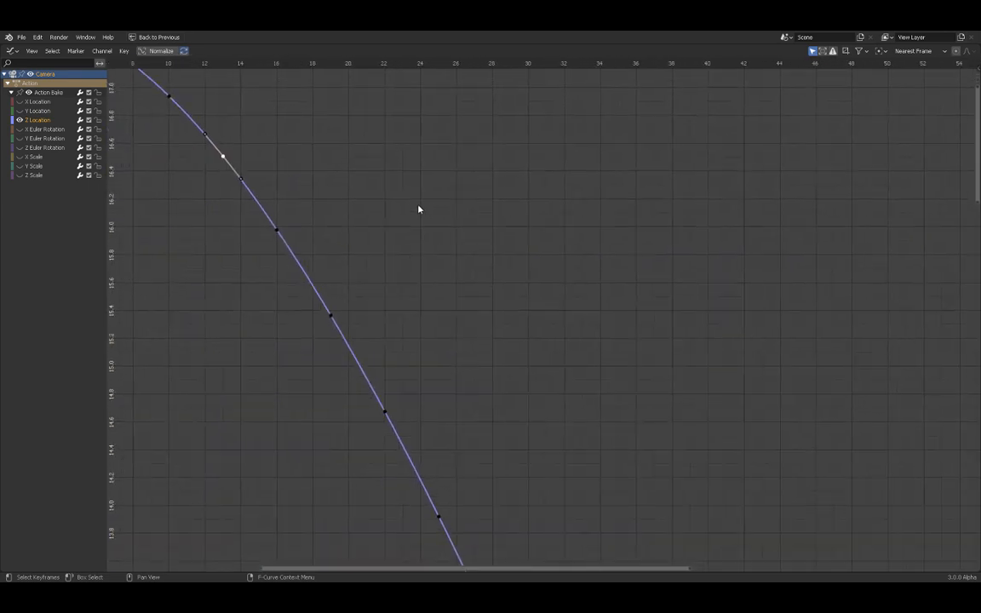
pyautogui.moveTo(418, 208); pyautogui.dragTo(431, 206, button='middle')
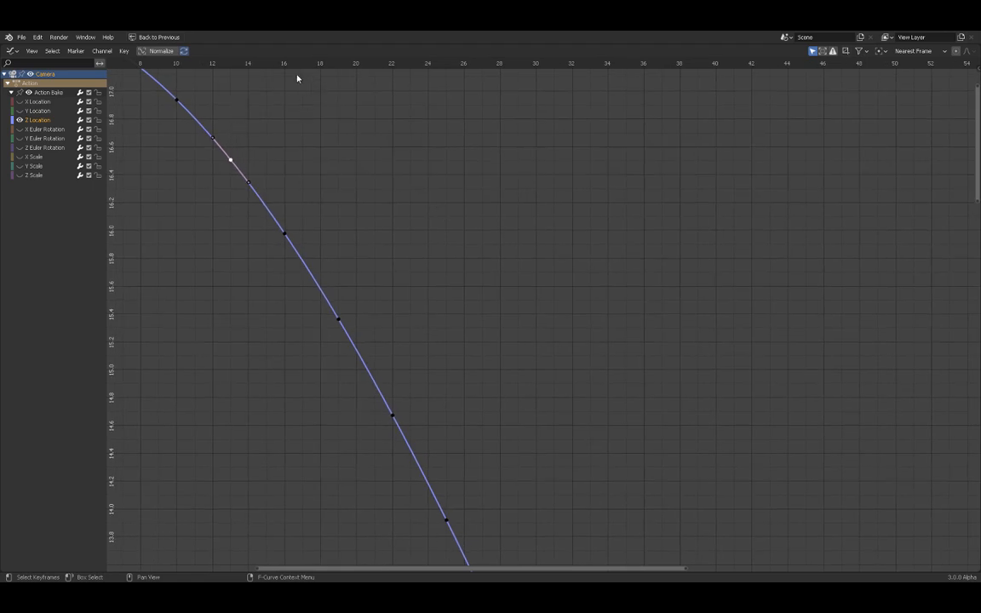
# Inspect the handles of the Z Location keyframes at frames 16 and 19 and return to the whole curve.
pyautogui.click(283, 234)
pyautogui.click(338, 319)
pyautogui.scroll(5, 339, 69)
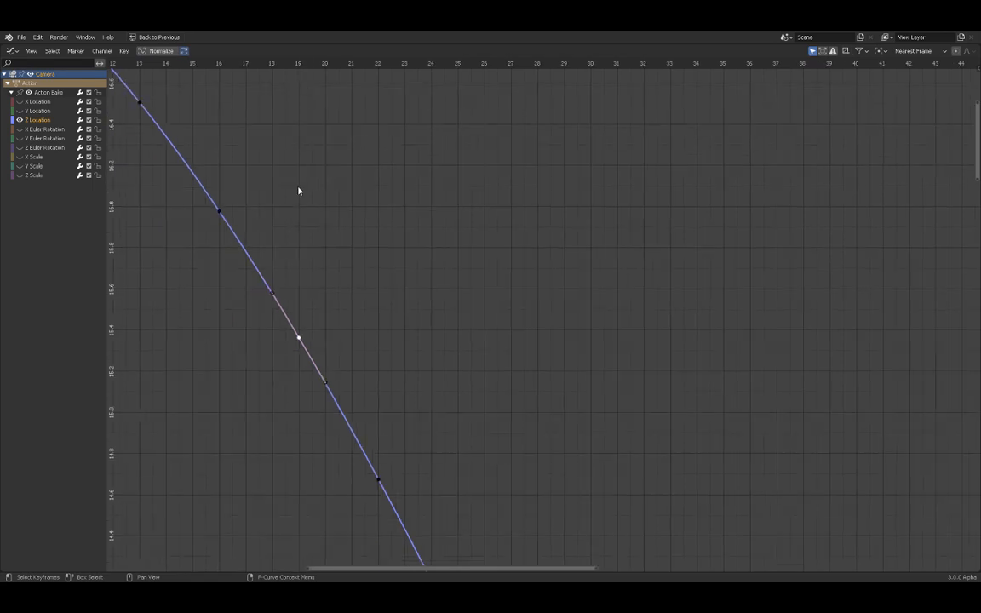
pyautogui.scroll(-3, 434, 130)
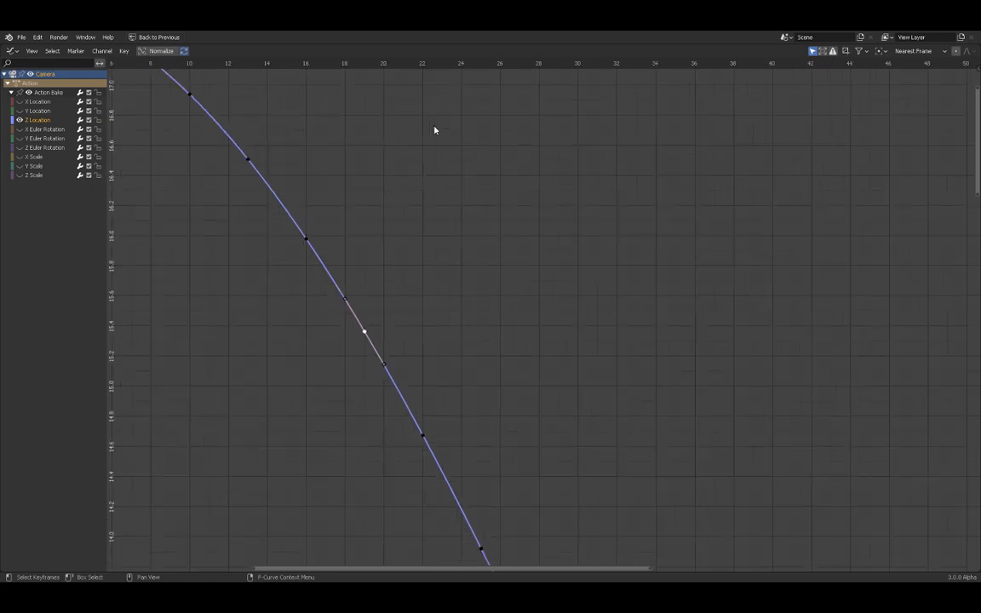
pyautogui.scroll(-12, 473, 137)
pyautogui.moveTo(598, 151); pyautogui.dragTo(404, 154, button='middle')
pyautogui.scroll(-7, 451, 184)
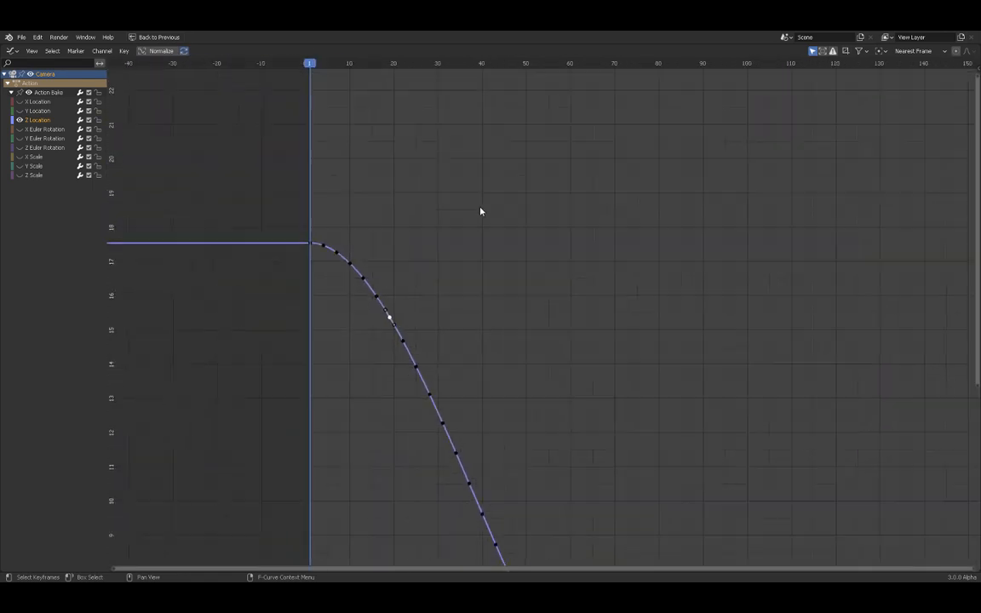
pyautogui.moveTo(526, 237); pyautogui.dragTo(422, 147, button='middle')
pyautogui.scroll(-9, 466, 223)
pyautogui.moveTo(494, 224); pyautogui.dragTo(333, 165, button='middle')
# Select all keyframes of the Z Location curve and set their interpolation to Constant.
pyautogui.click(342, 163)
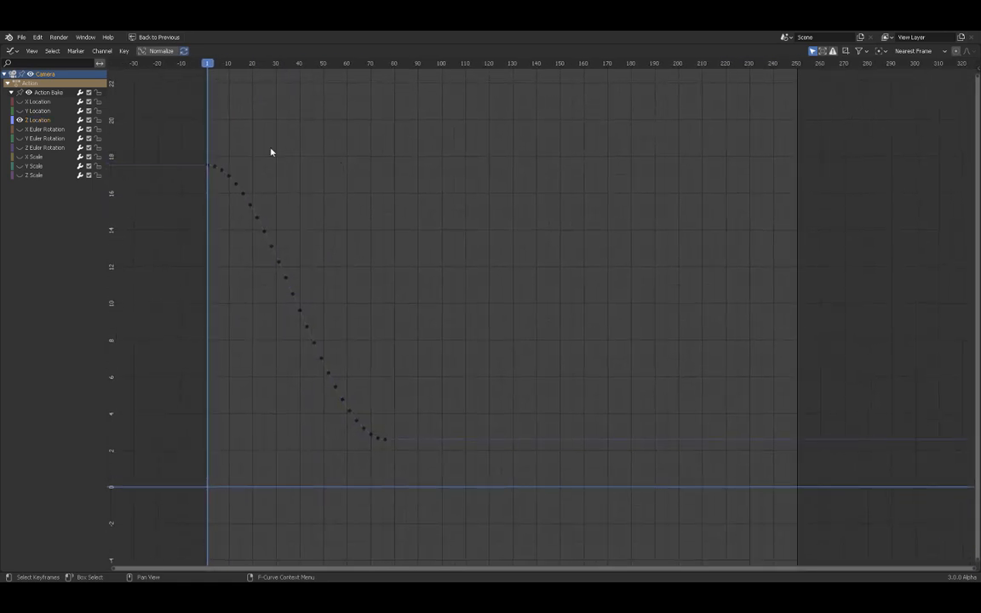
pyautogui.moveTo(184, 139); pyautogui.dragTo(387, 454)
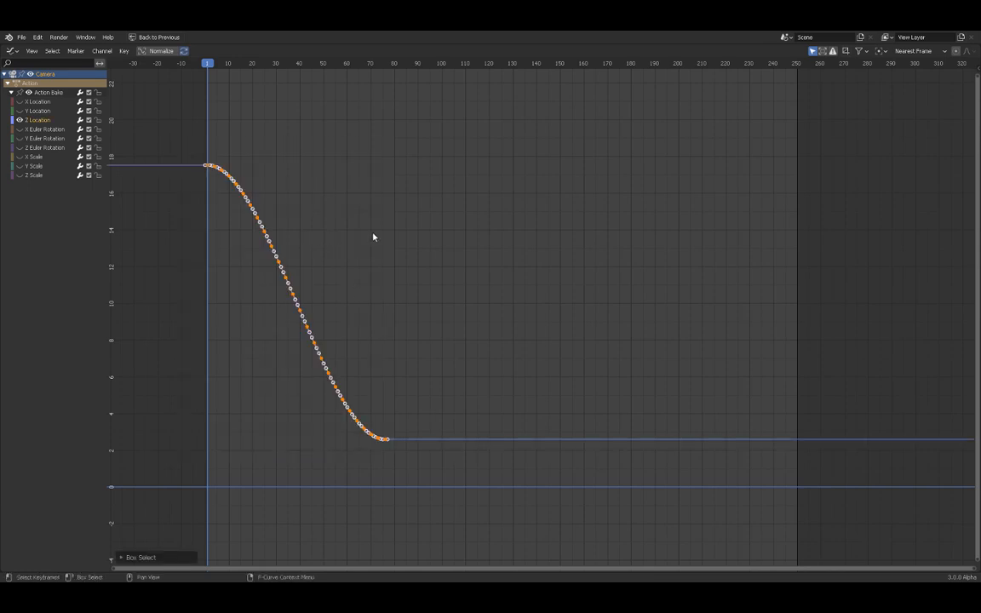
pyautogui.hotkey('ctrl', 't')
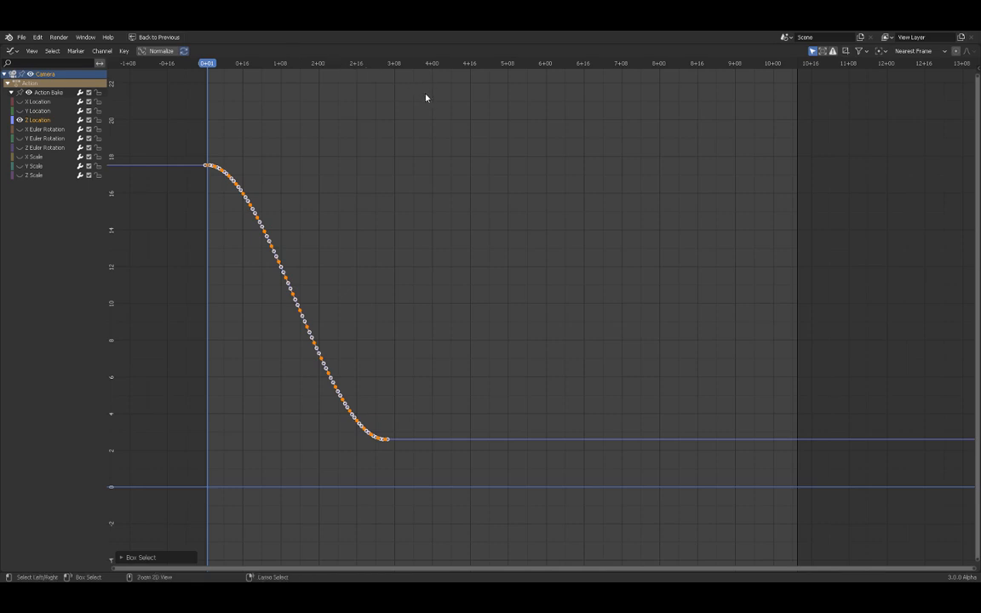
pyautogui.hotkey('ctrl', 't')
pyautogui.press('t')
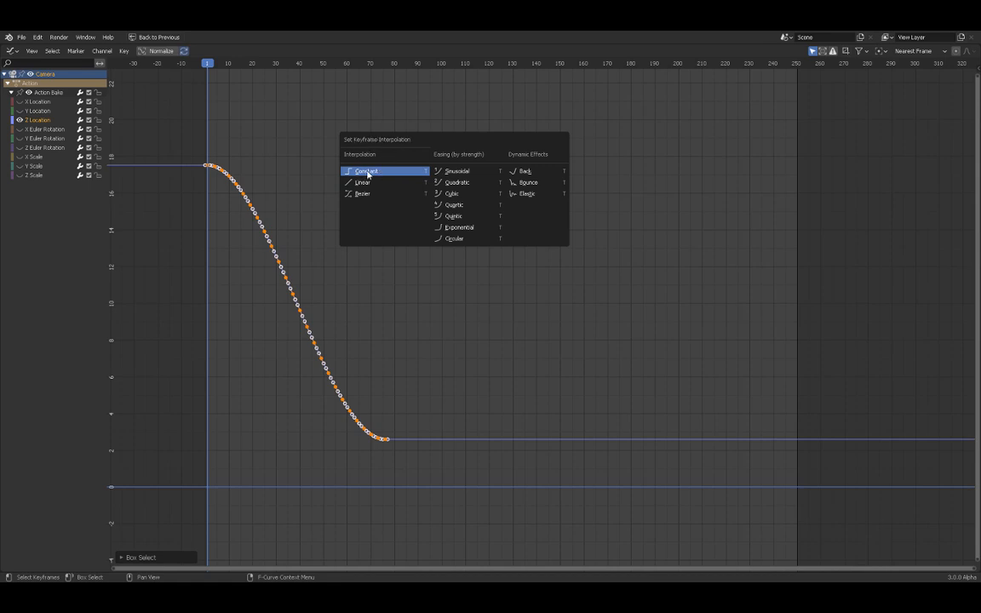
pyautogui.click(361, 172)
pyautogui.click(237, 182)
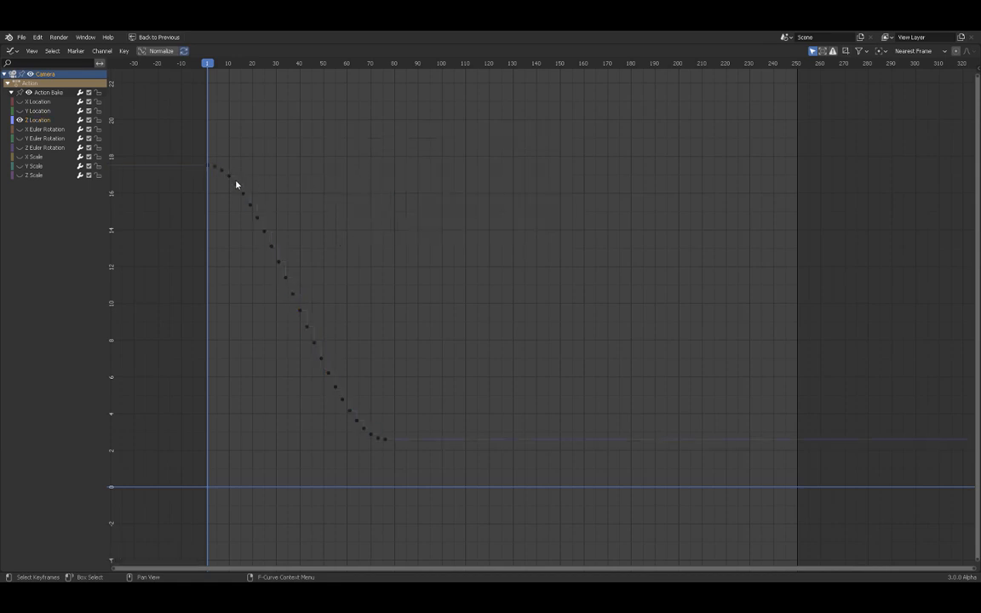
# Examine the shape of the Z Location curve between its keyframes, from start to end.
pyautogui.scroll(4, 267, 202)
pyautogui.moveTo(268, 201); pyautogui.dragTo(466, 240, button='middle')
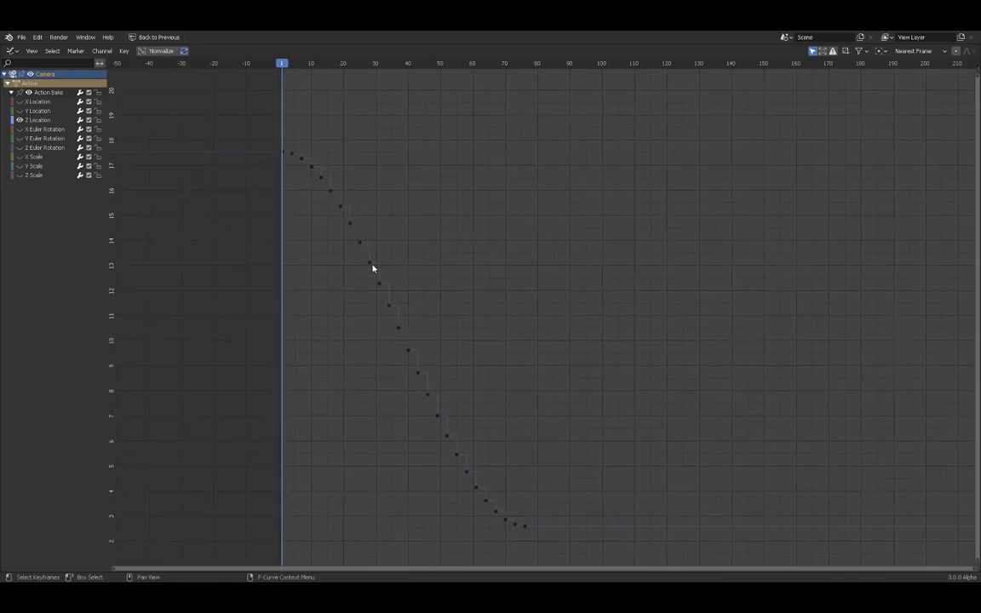
pyautogui.moveTo(462, 293); pyautogui.dragTo(389, 222, button='middle')
pyautogui.scroll(4, 434, 249)
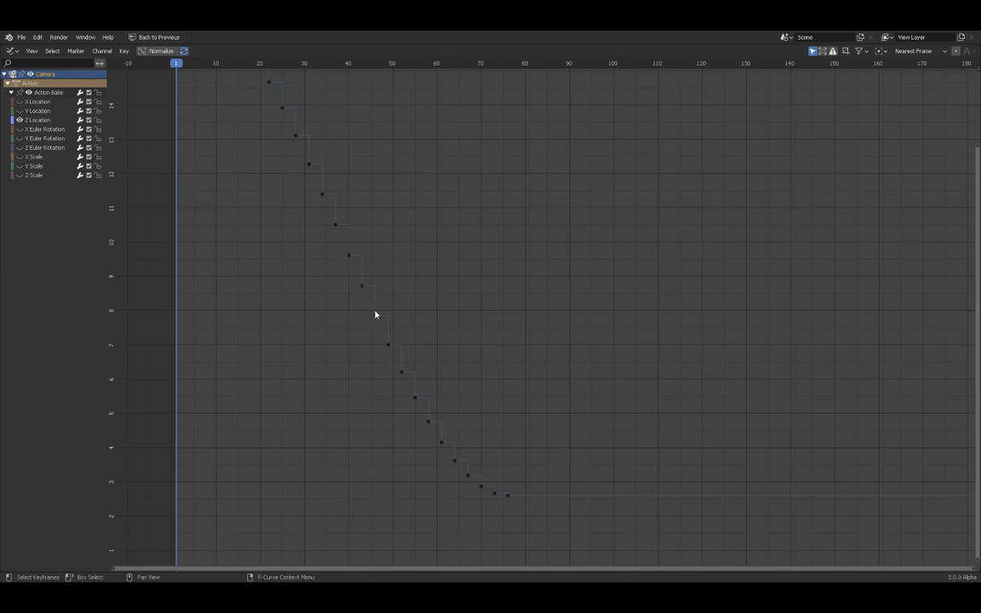
# Restore the full layout with the Timeline and play the camera animation, returning to frame 1.
pyautogui.hotkey('ctrl', 'space')
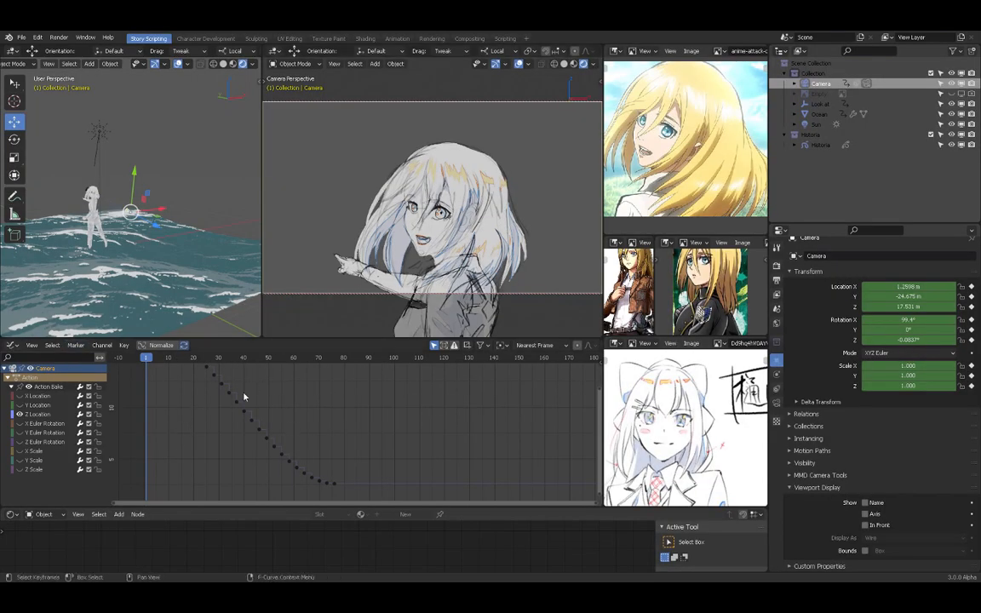
pyautogui.hotkey('ctrl', 'Tab')
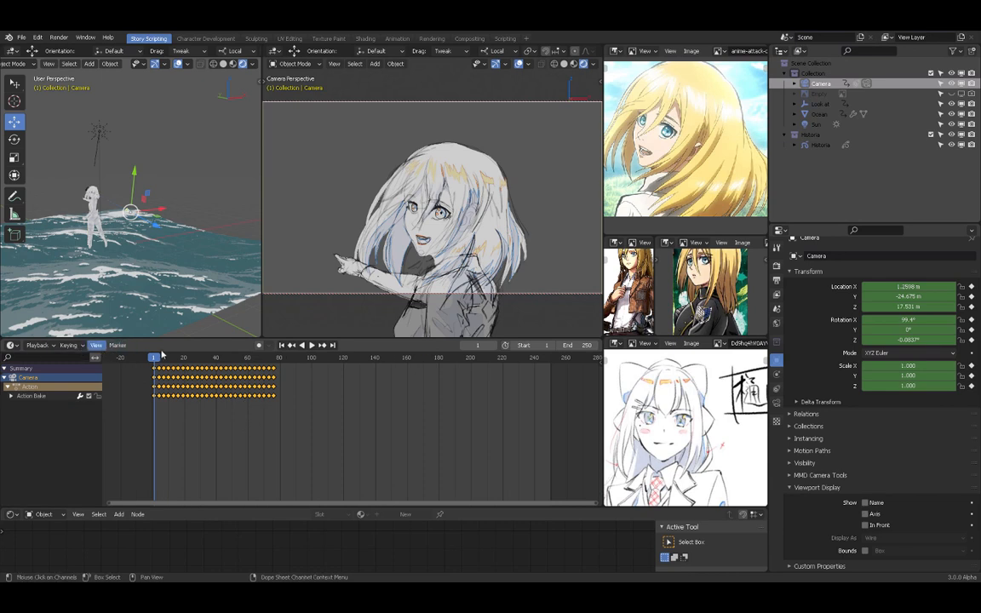
pyautogui.click(311, 345)
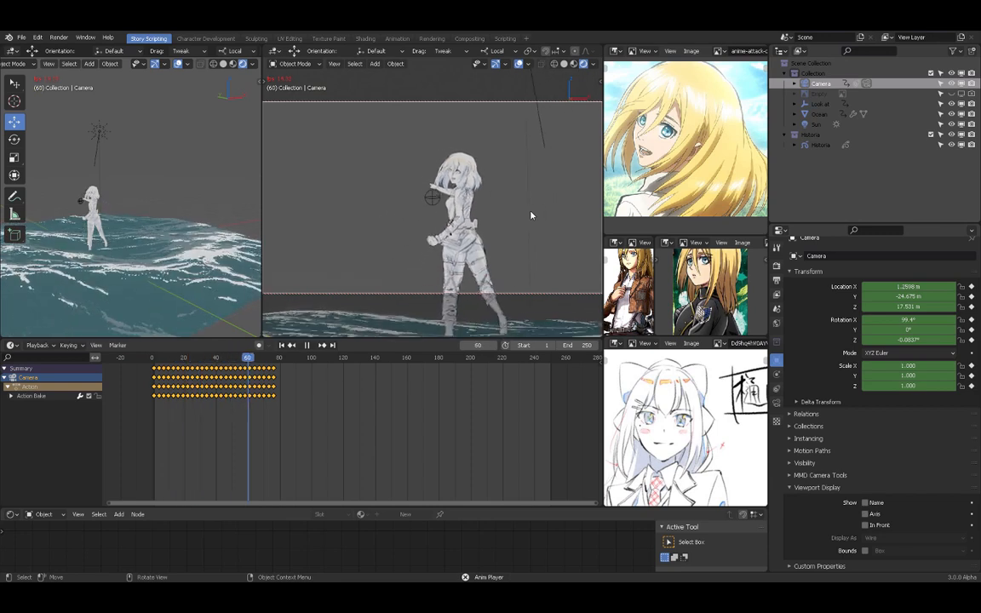
pyautogui.click(307, 346)
pyautogui.click(282, 345)
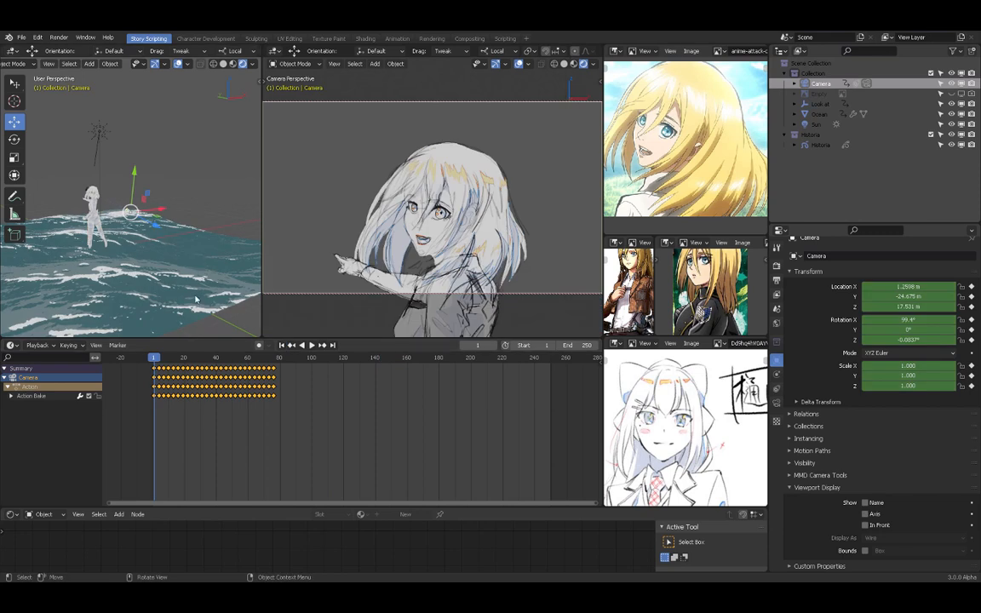
# Play the baked camera animation and scrub through its stepped motion up to frame 51.
pyautogui.click(313, 346)
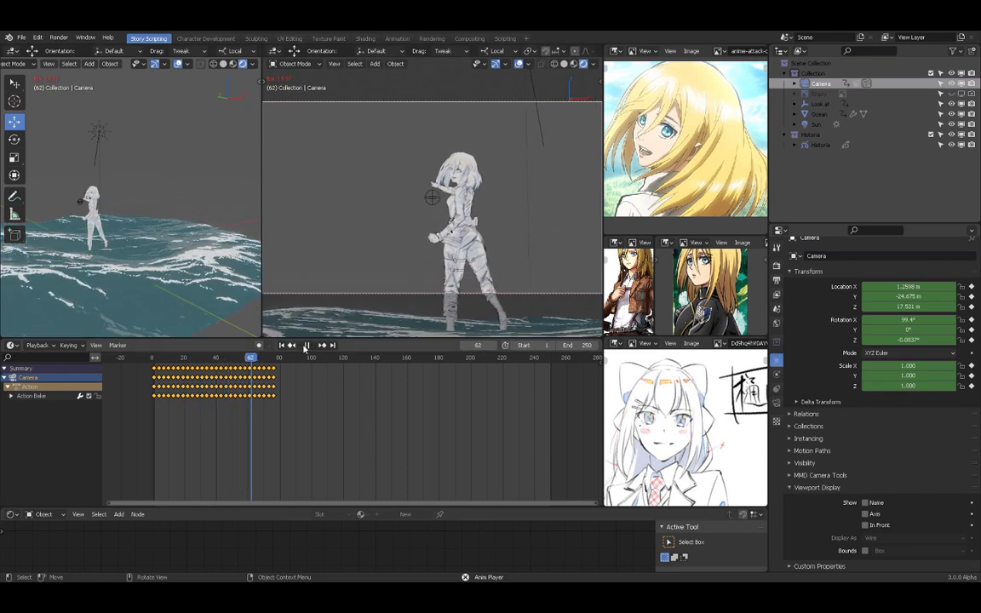
pyautogui.click(188, 358)
pyautogui.moveTo(189, 361); pyautogui.dragTo(207, 363)
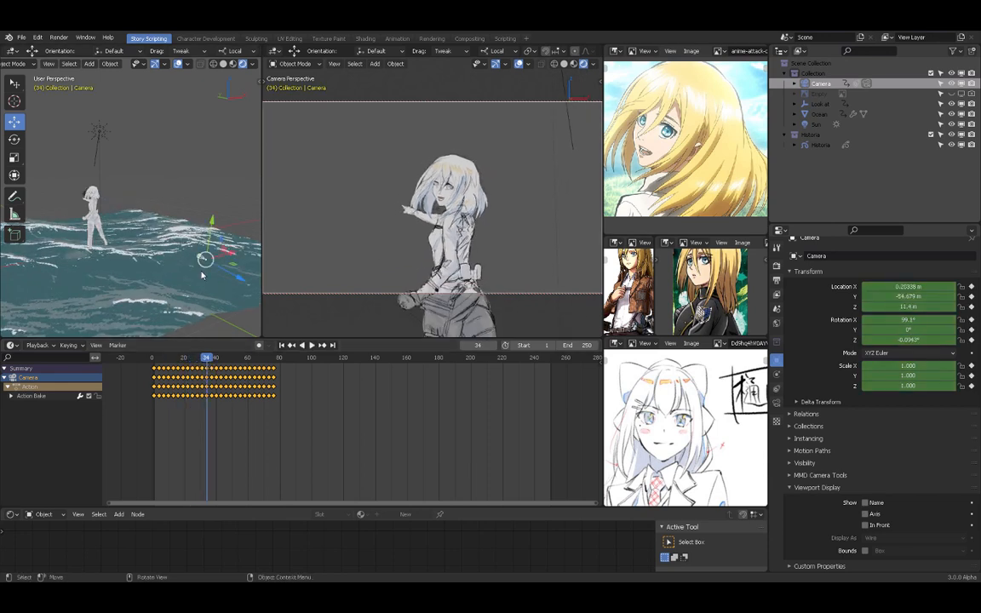
pyautogui.press('space')
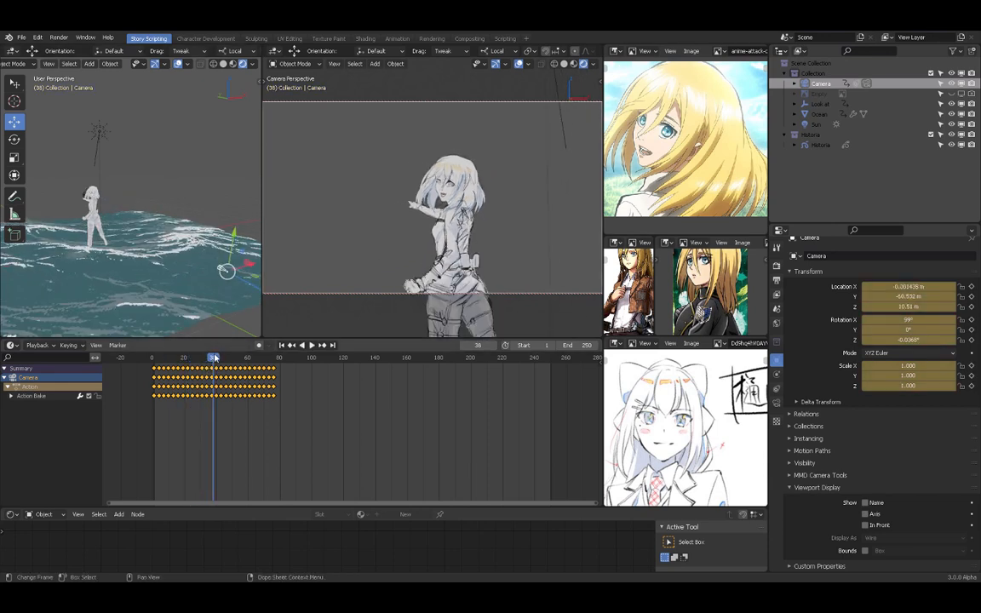
pyautogui.moveTo(213, 357); pyautogui.dragTo(217, 358)
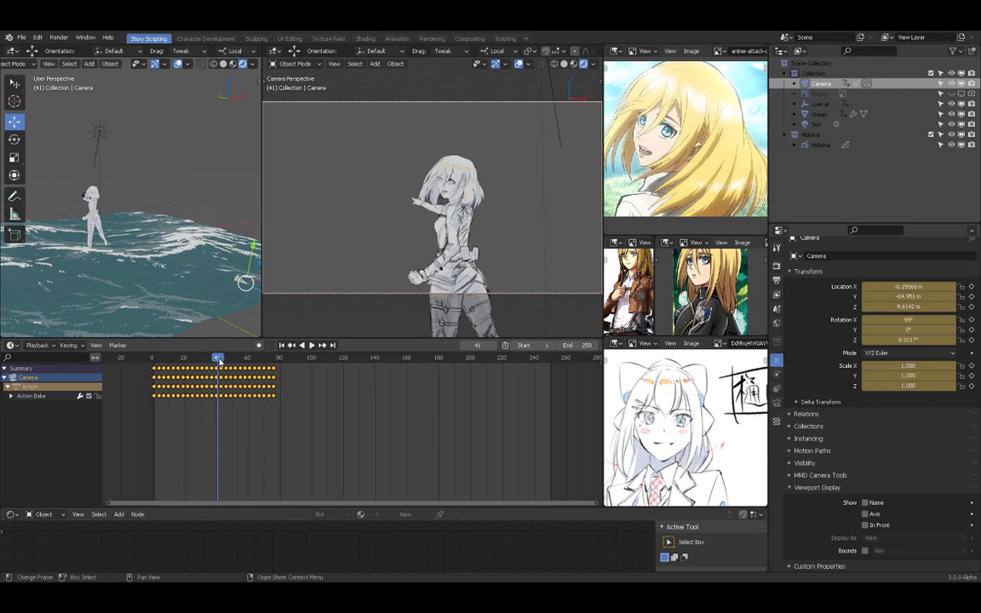
pyautogui.press('space')
pyautogui.press('space')
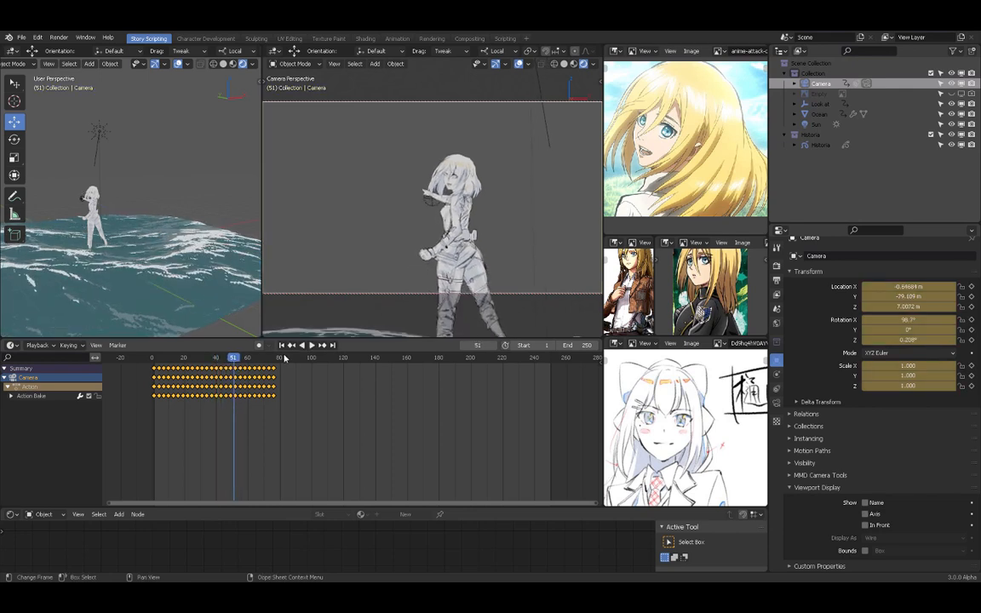
# Replay the camera animation from frame 1, scrub through its middle section, and return to the first frame.
pyautogui.hotkey('shift', 'Left')
pyautogui.click(314, 345)
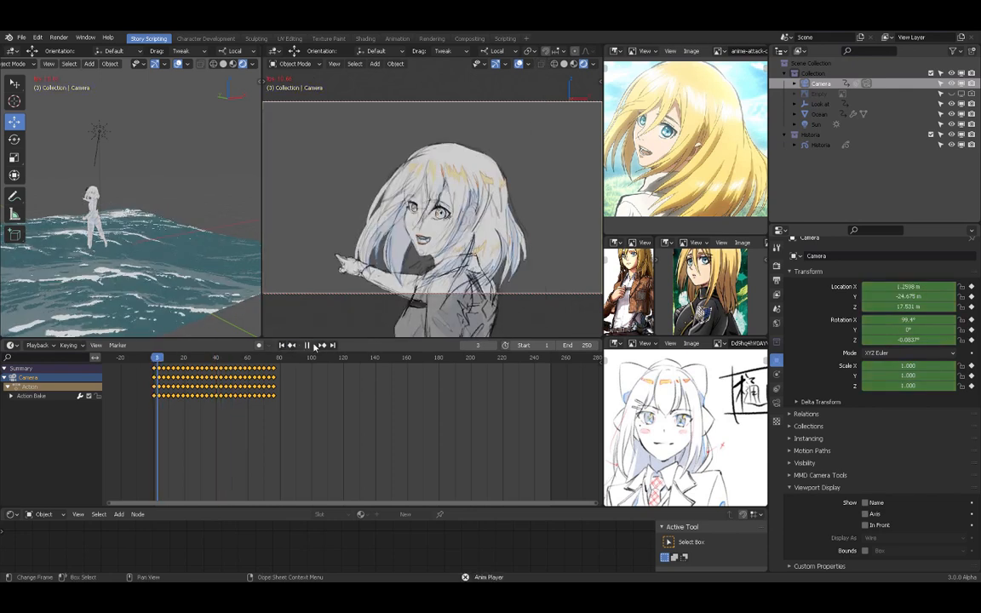
pyautogui.press('space')
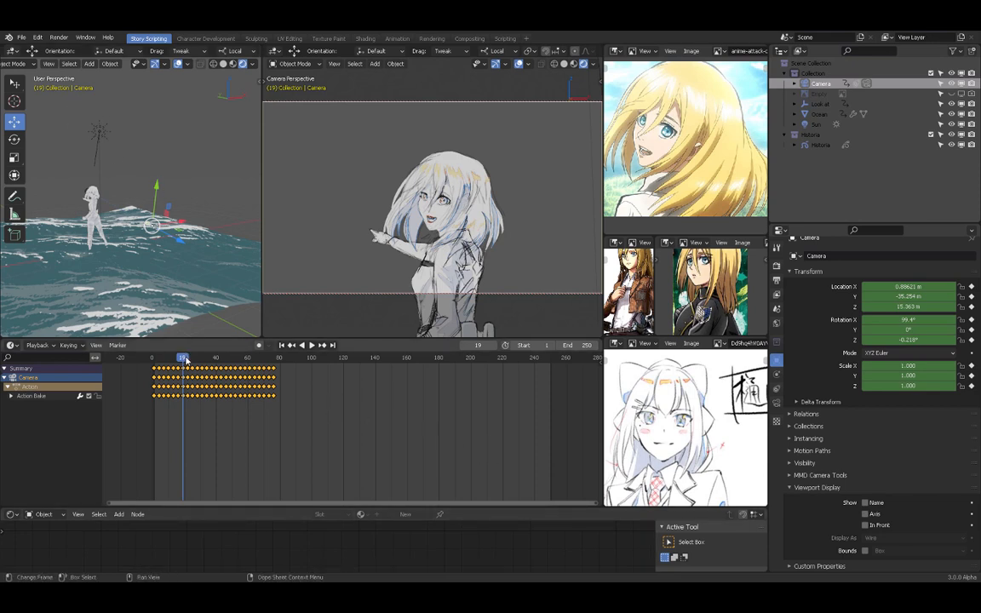
pyautogui.press('space')
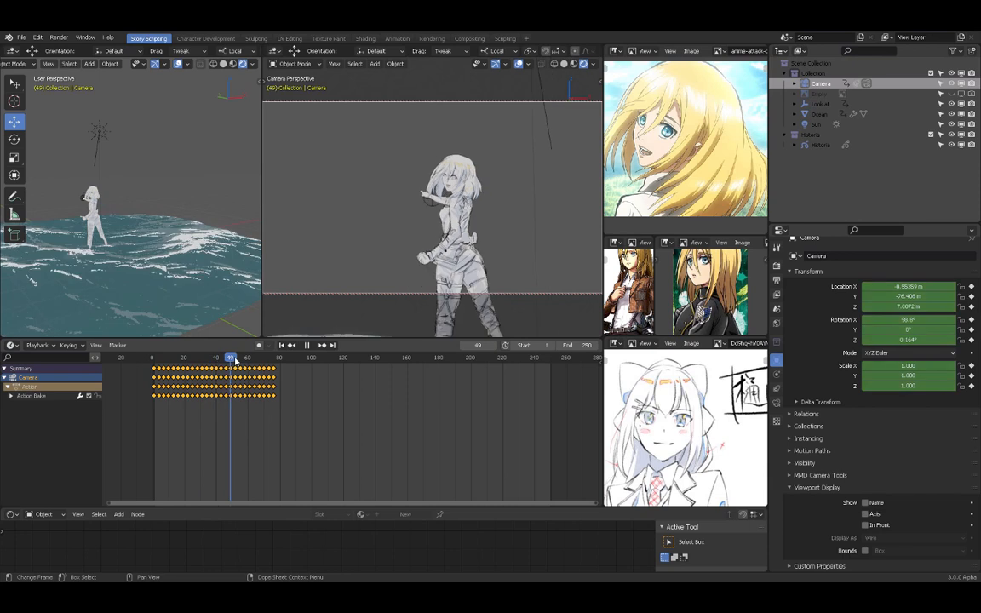
pyautogui.press('space')
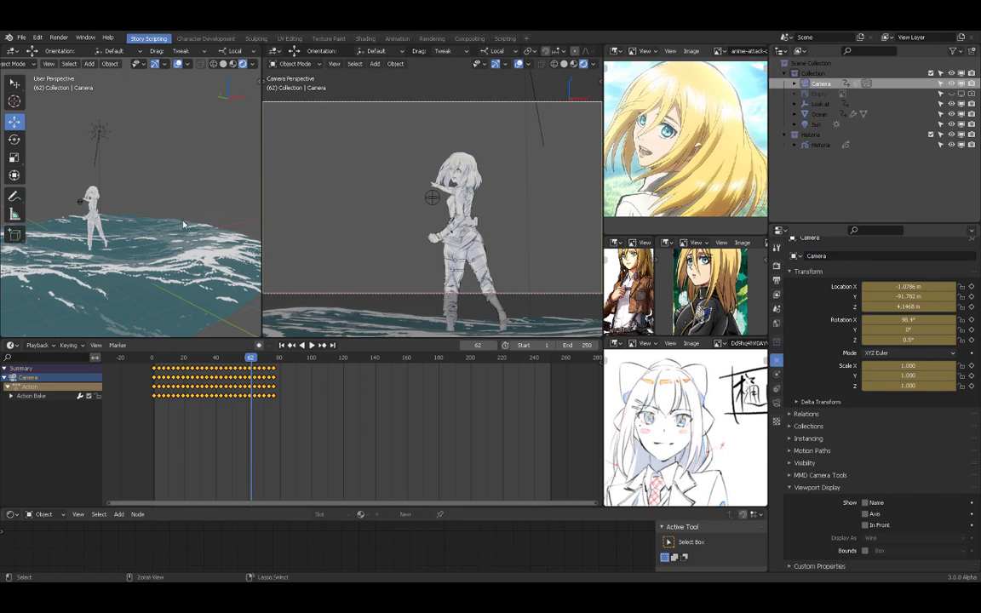
pyautogui.hotkey('shift', 'Left')
# Undo the three-frame bake of the camera back to its original sparse keyframes.
pyautogui.press('ctrl')
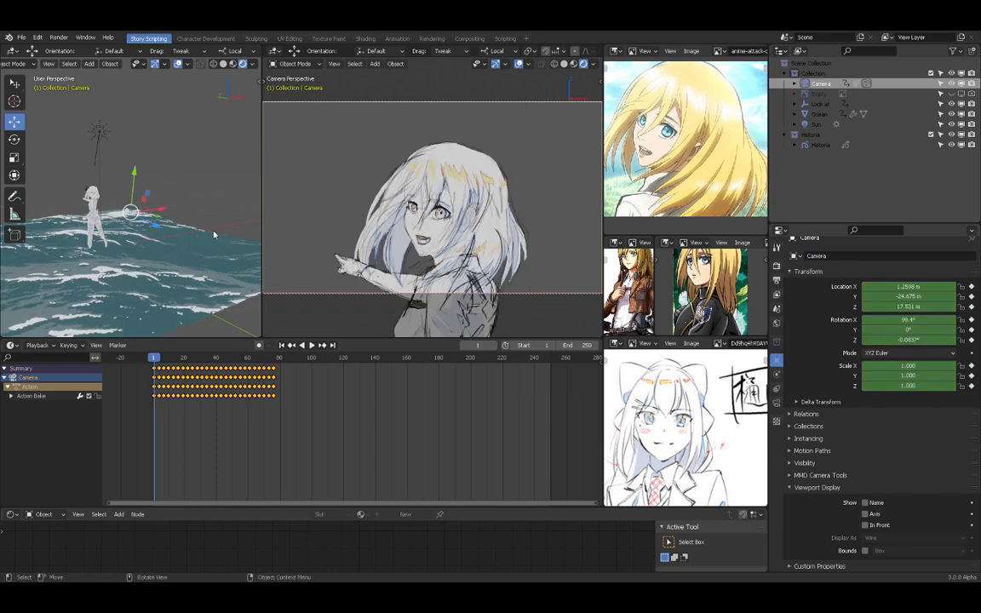
pyautogui.press('ctrl')
pyautogui.hotkey('ctrl', 'z')
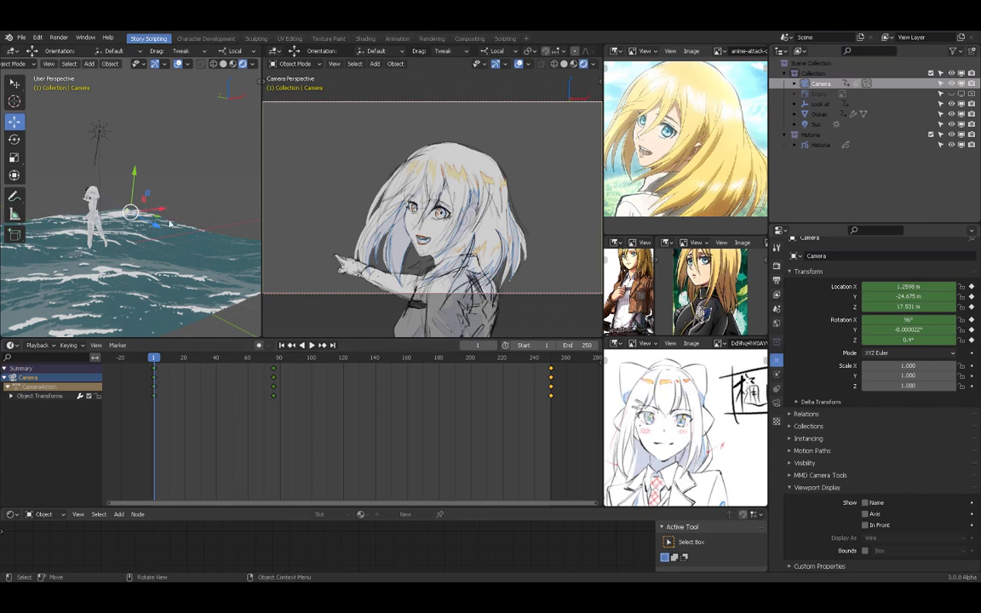
# Try to bake the camera's object action with visual keying from frame 1 to 250 at a frame step of 8.
pyautogui.press('F3')
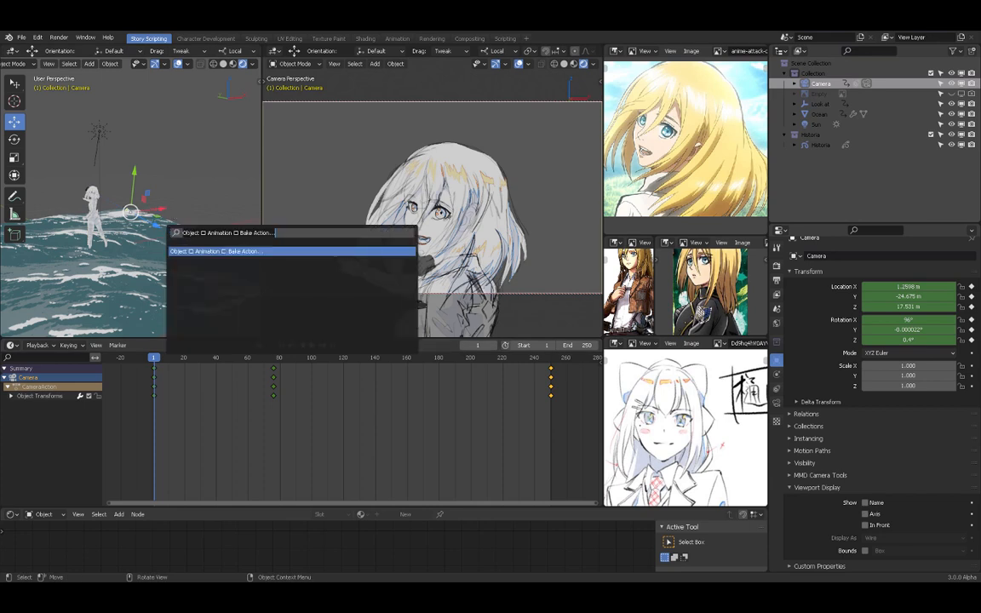
pyautogui.press('Return')
pyautogui.click(230, 275)
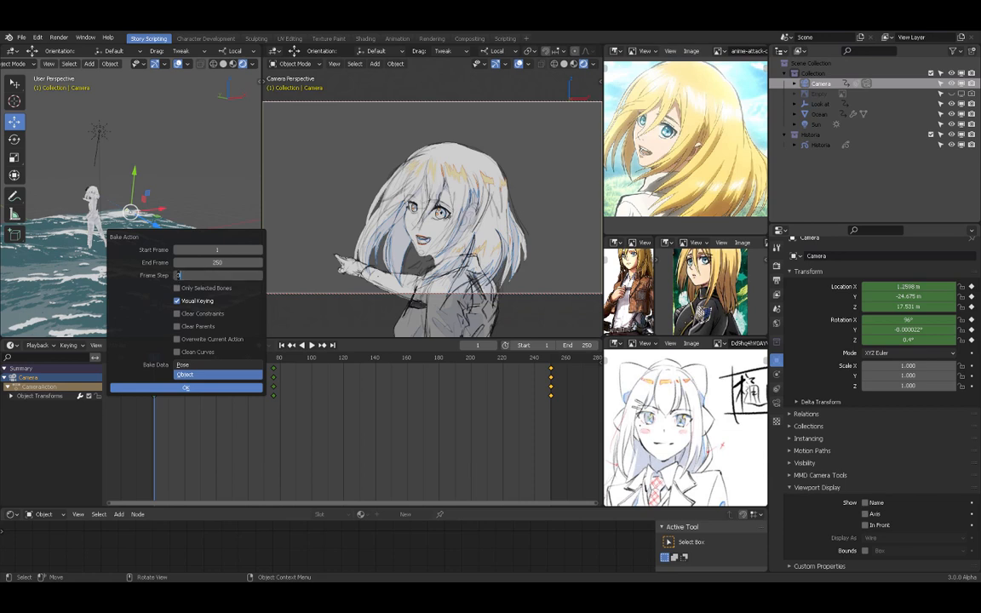
pyautogui.write('6')
pyautogui.moveTo(210, 239); pyautogui.dragTo(243, 123)
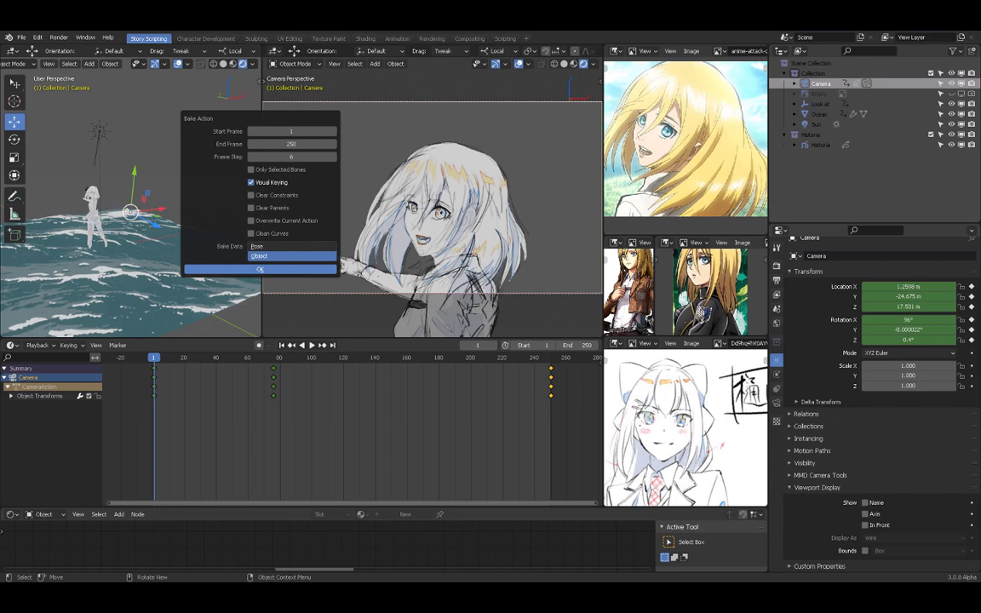
pyautogui.click(255, 156)
pyautogui.click(277, 269)
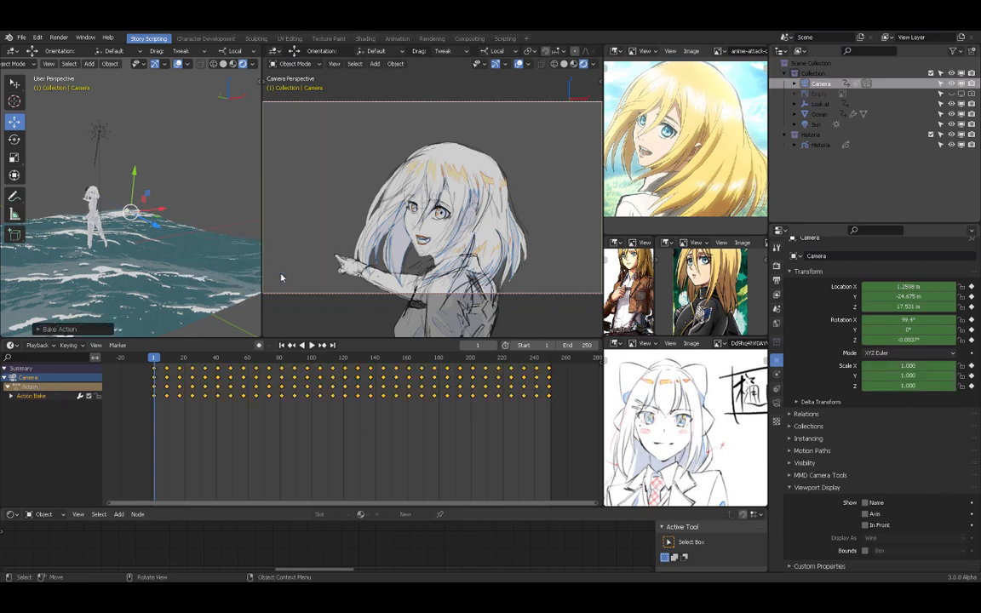
# Undo the full-range camera bake.
pyautogui.click(296, 252)
pyautogui.hotkey('ctrl', 'z')
pyautogui.hotkey('ctrl', 'z')
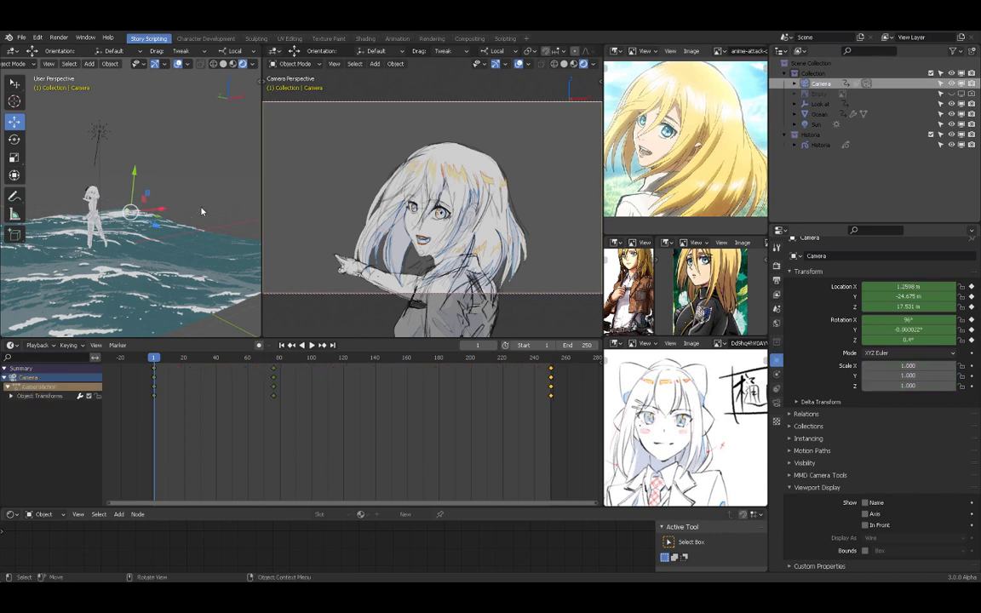
# Bake the camera's object action with visual keying from frame 1 to 77 at a frame step of 8.
pyautogui.press('F3')
pyautogui.press('Return')
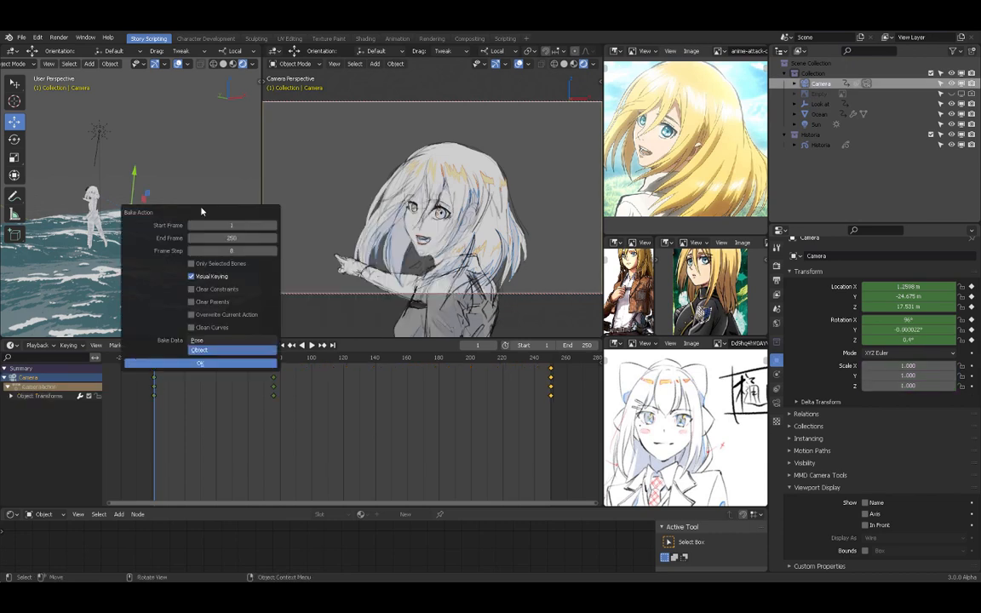
pyautogui.click(240, 238)
pyautogui.write('77')
pyautogui.press('BackSpace')
pyautogui.click(191, 277)
pyautogui.click(229, 366)
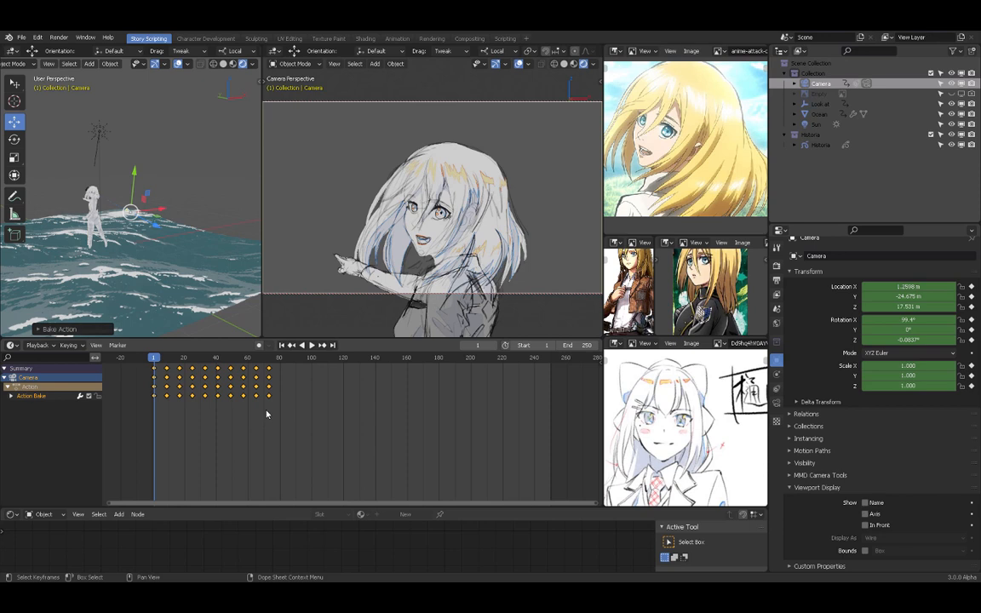
# Play the eight-frame-step camera bake through its motion and return to frame 1.
pyautogui.click(309, 345)
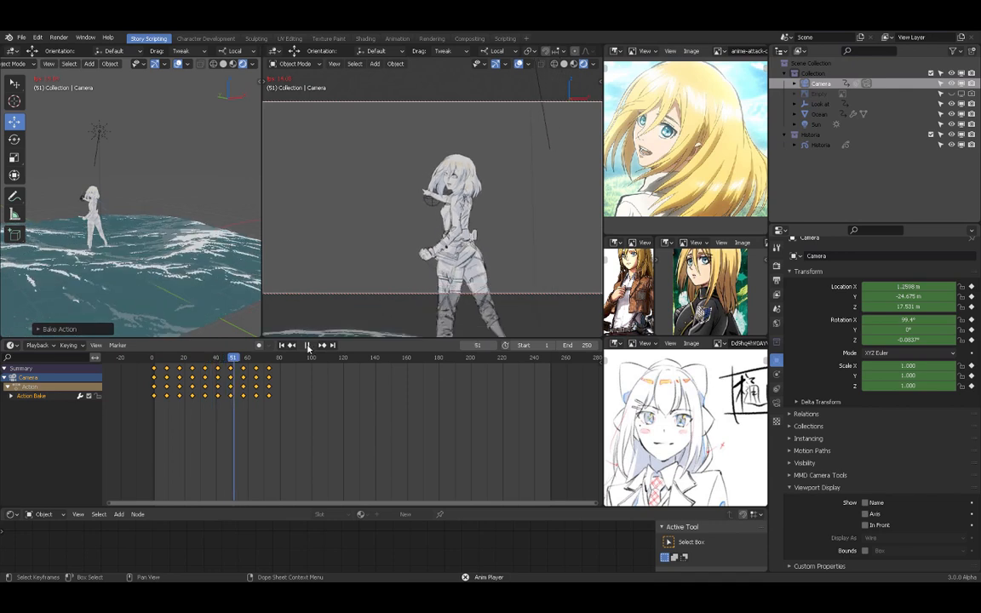
pyautogui.click(309, 345)
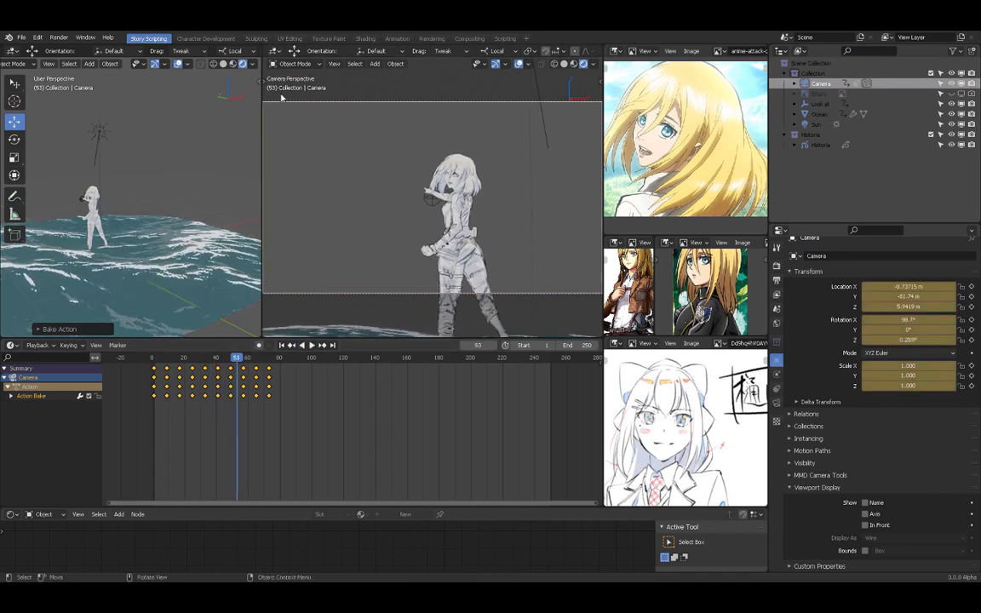
pyautogui.click(312, 345)
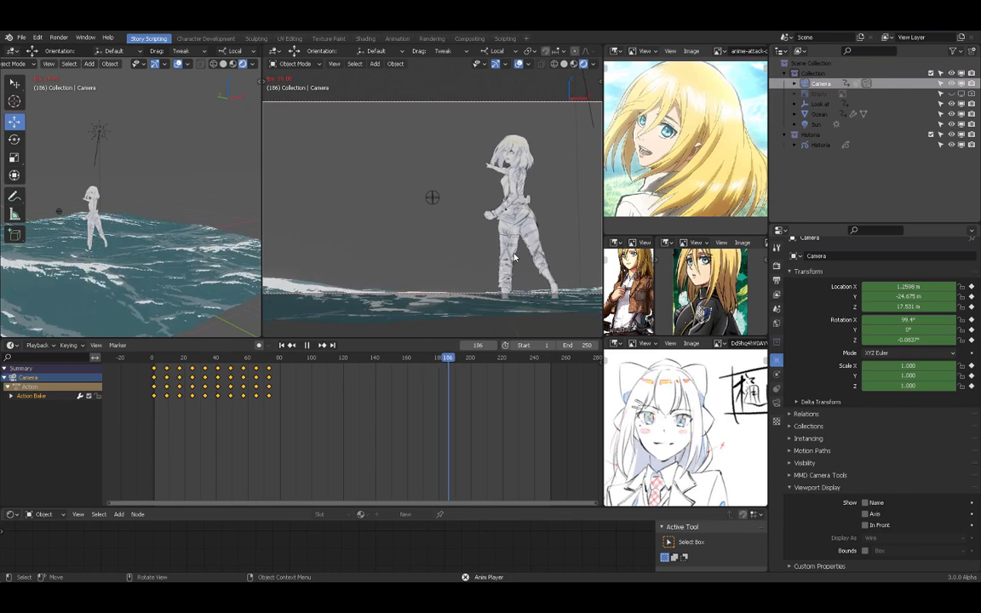
pyautogui.press('Escape')
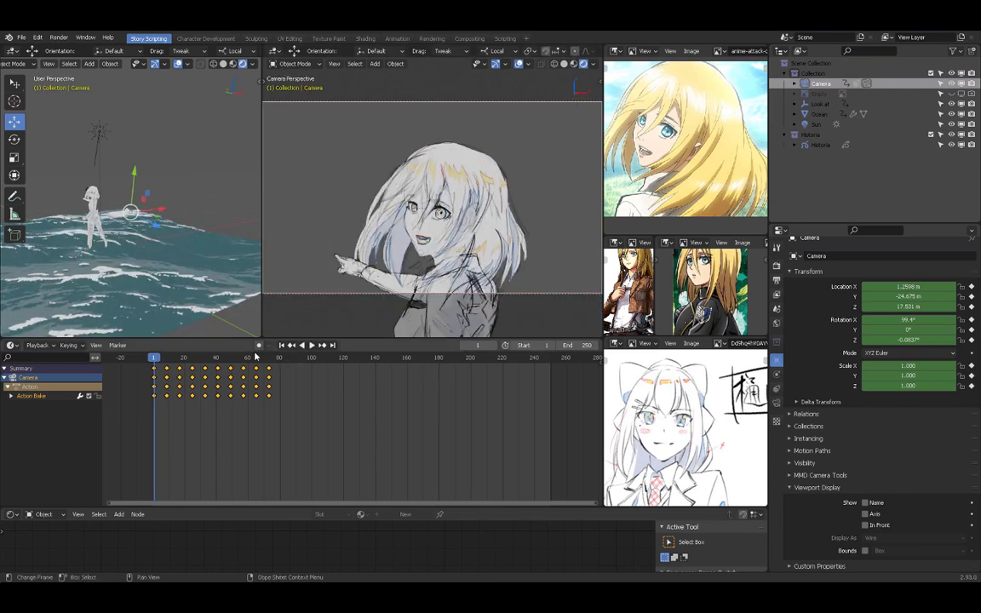
# Examine the camera and figure from another angle while scrubbing through the animation, stopping at frame 140.
pyautogui.moveTo(173, 208)
pyautogui.mouseDown(button='middle')
pyautogui.moveTo(160, 195)
pyautogui.moveTo(185, 220)
pyautogui.mouseUp(button='middle')
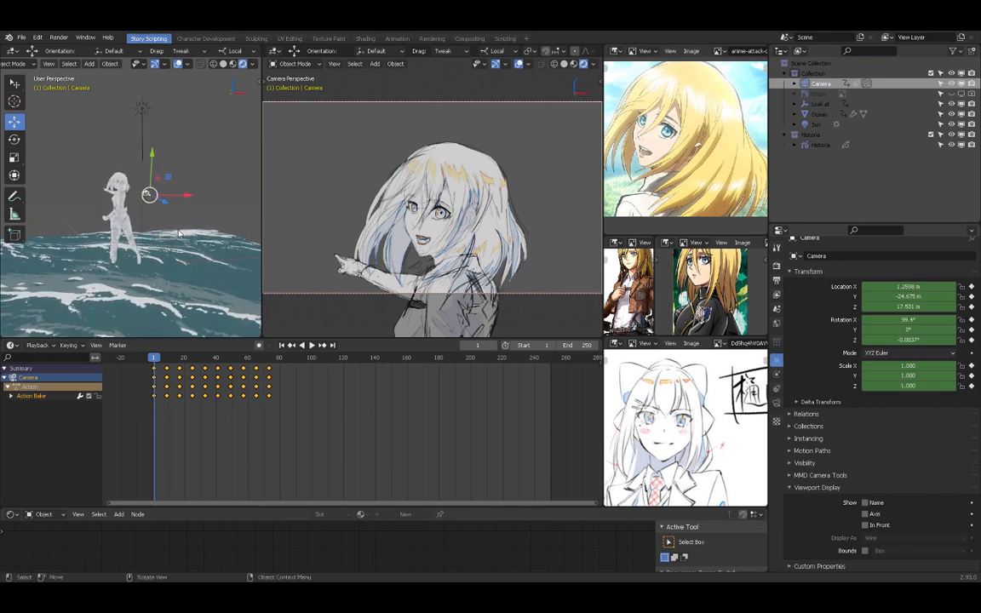
pyautogui.moveTo(180, 233); pyautogui.dragTo(188, 235, button='middle')
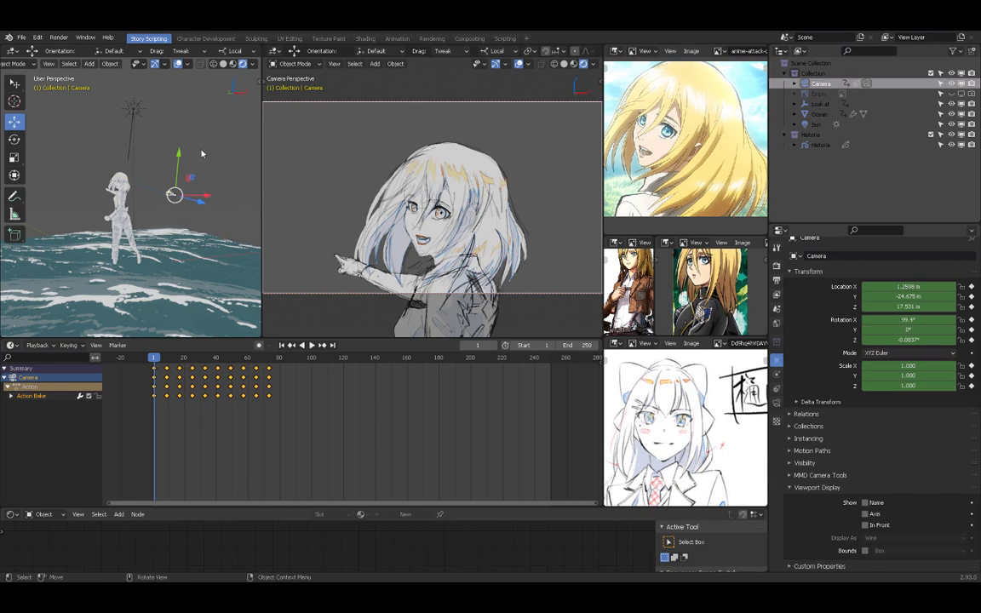
pyautogui.keyDown('alt'); pyautogui.moveTo(147, 141); pyautogui.dragTo(197, 136, button='middle'); pyautogui.keyUp('alt')
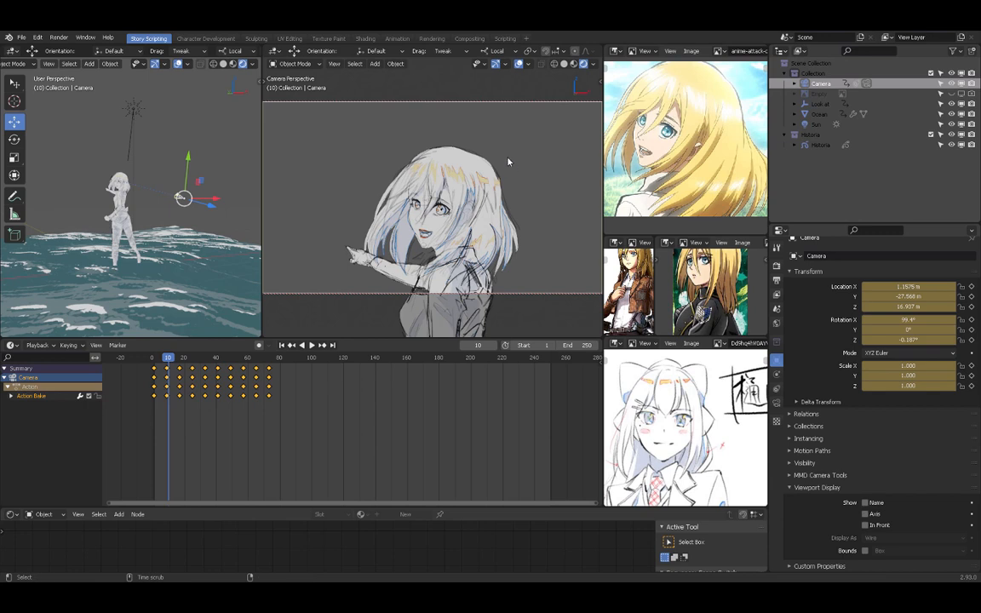
pyautogui.keyDown('alt'); pyautogui.moveTo(507, 162); pyautogui.dragTo(647, 194, button='middle'); pyautogui.keyUp('alt')
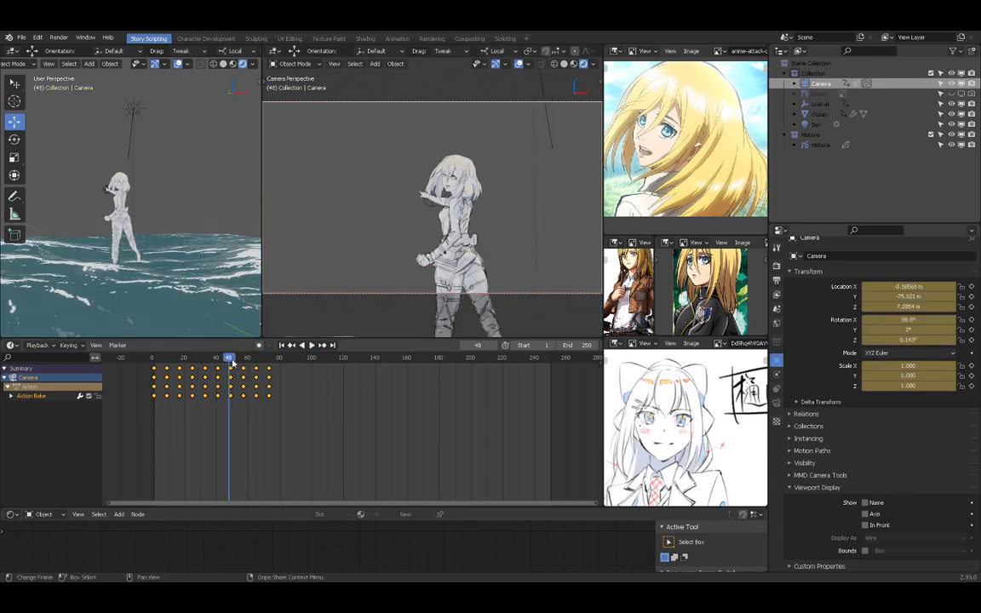
pyautogui.press('space')
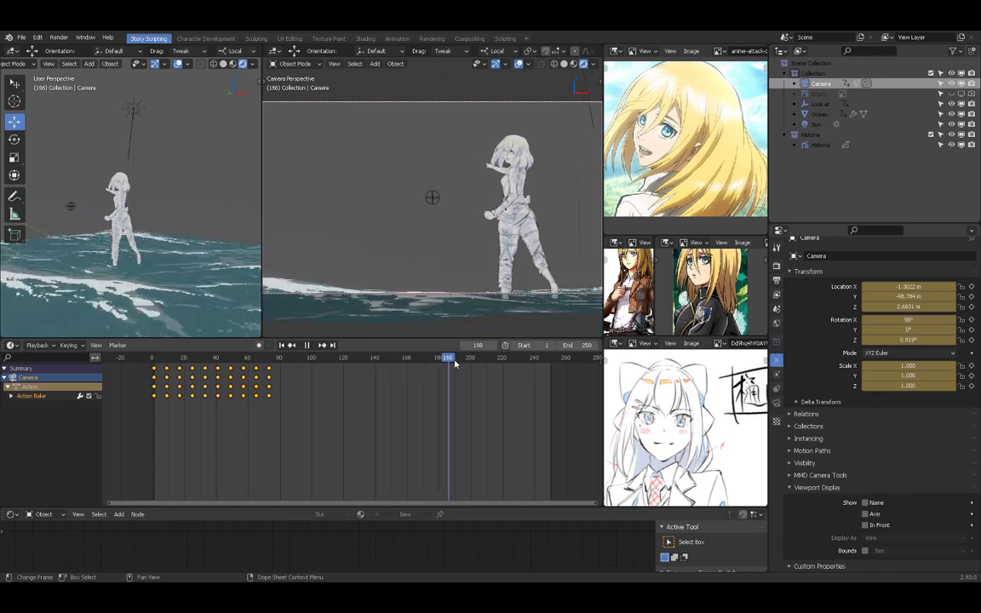
pyautogui.moveTo(456, 363); pyautogui.dragTo(377, 366)
pyautogui.press('space')
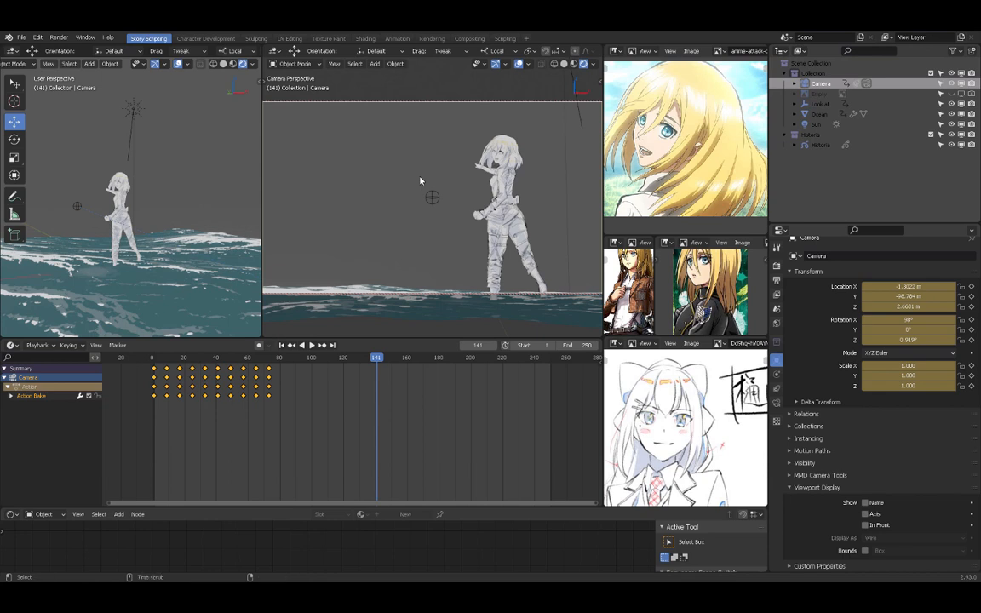
pyautogui.keyDown('alt'); pyautogui.moveTo(430, 177); pyautogui.dragTo(372, 168, button='middle'); pyautogui.keyUp('alt')
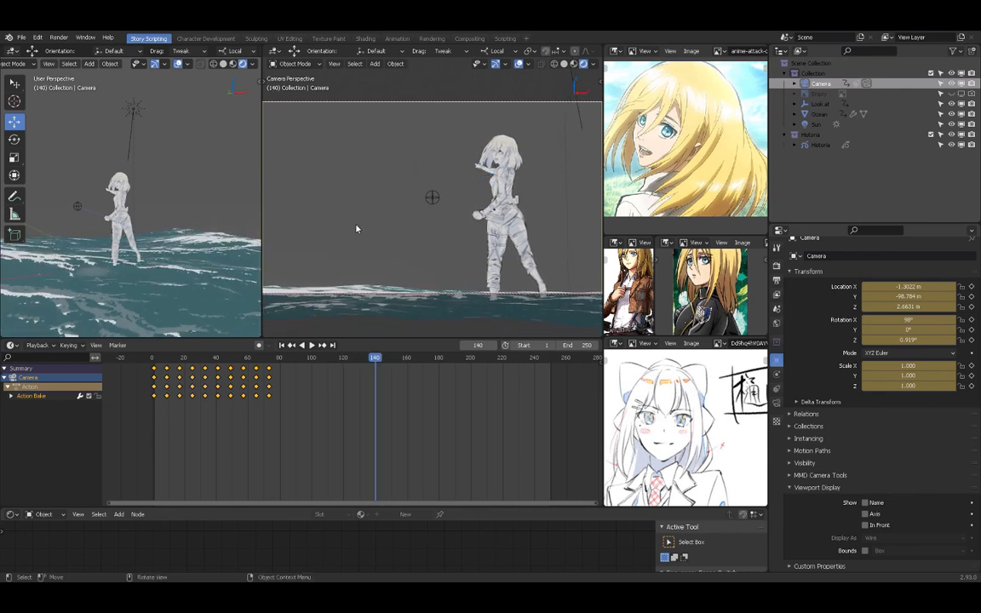
# Select the Historia sketch, frame it closely in Front view and switch it to Draw mode.
pyautogui.click(122, 202)
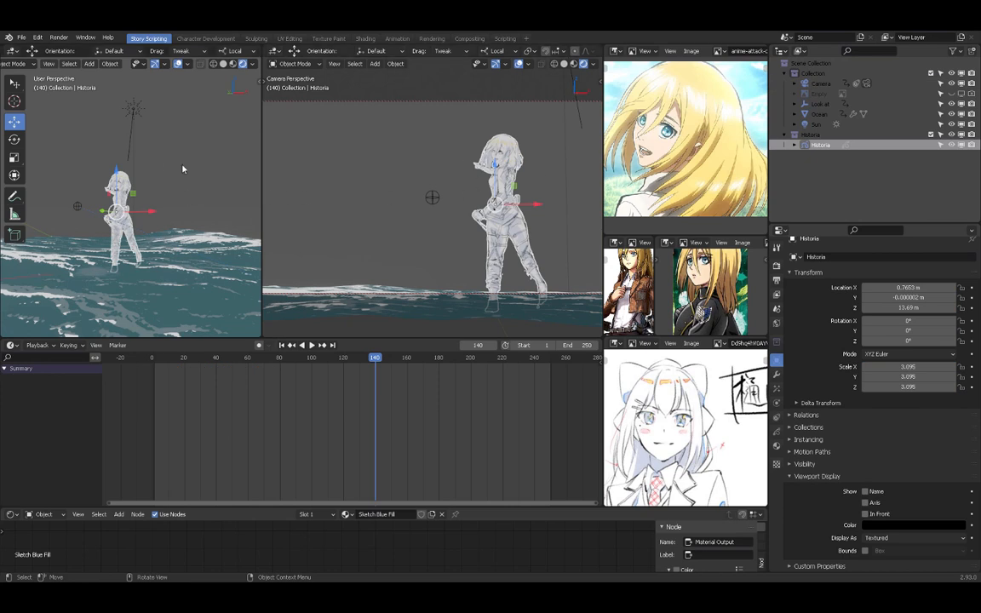
pyautogui.press('KP_Decimal')
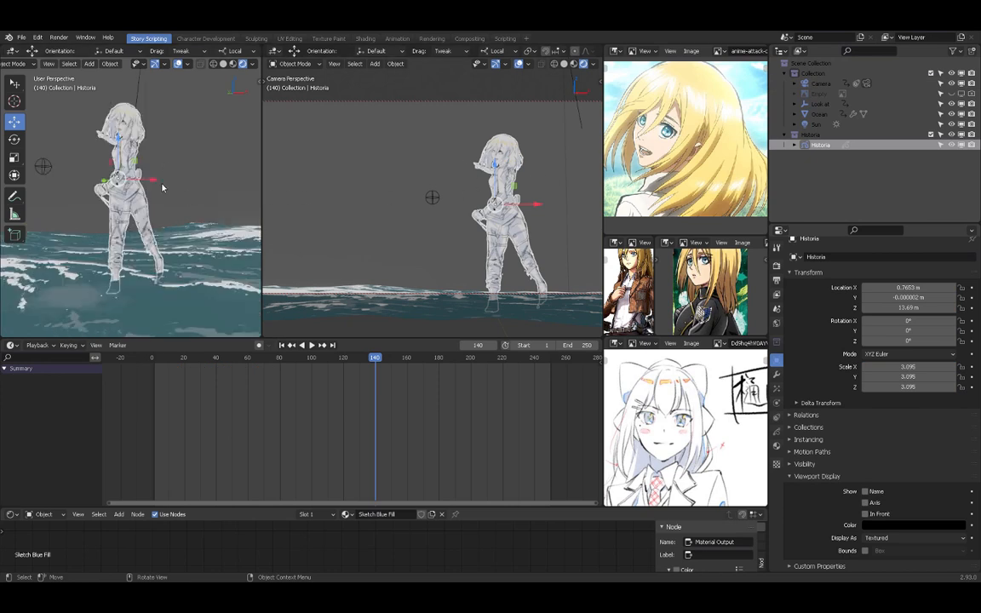
pyautogui.moveTo(173, 217); pyautogui.dragTo(114, 198, button='middle')
pyautogui.press('KP_1')
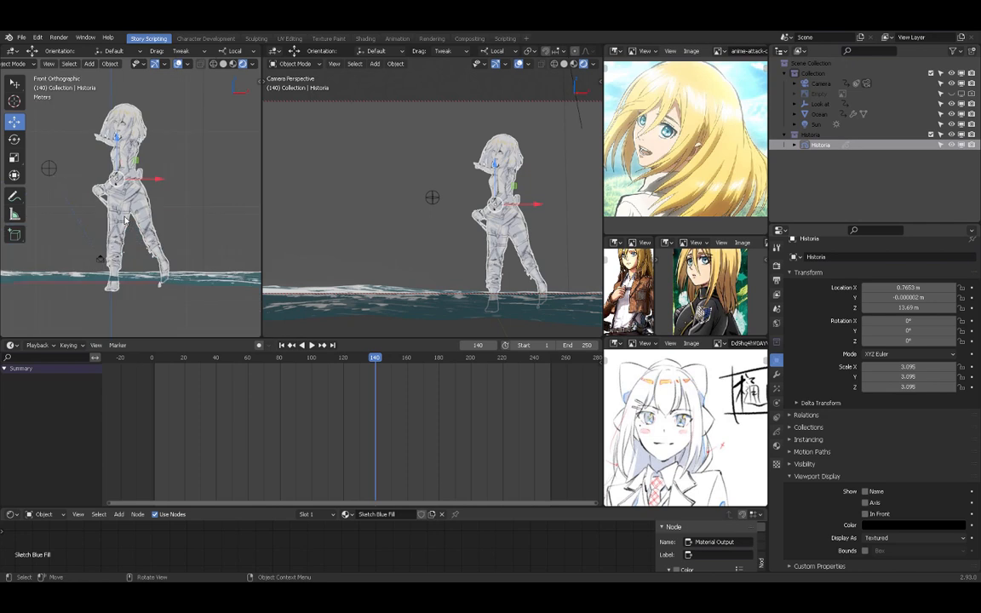
pyautogui.scroll(3, 171, 217)
pyautogui.moveTo(175, 185)
pyautogui.keyDown('shift'); pyautogui.mouseDown(button='middle')
pyautogui.moveTo(195, 248)
pyautogui.moveTo(172, 174)
pyautogui.mouseUp(button='middle'); pyautogui.keyUp('shift')
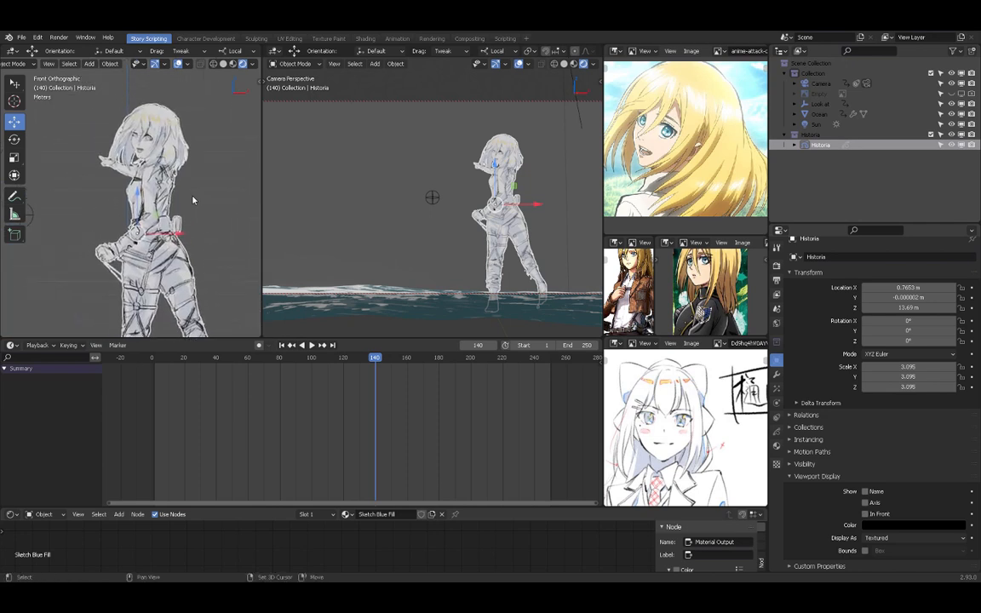
pyautogui.hotkey('ctrl', 'Tab')
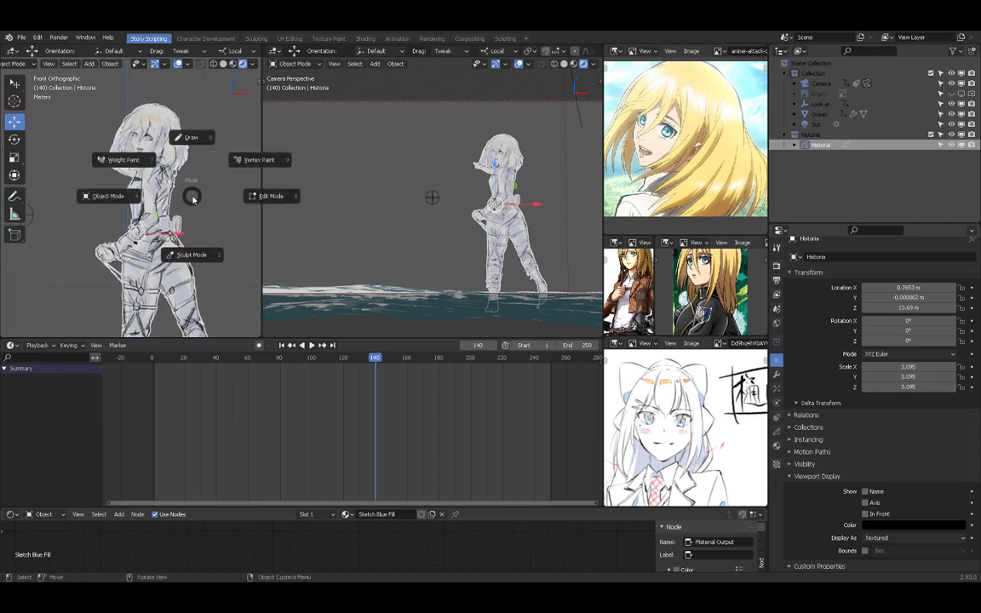
pyautogui.click(189, 138)
pyautogui.scroll(2, 189, 140)
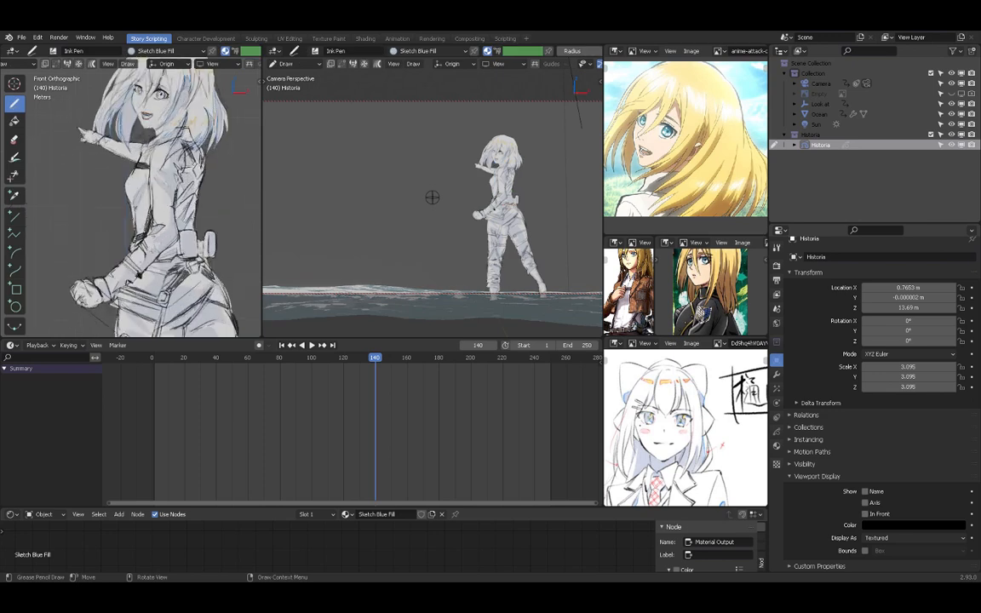
# Change the timeline area to a Dope Sheet in Grease Pencil mode for the Historia sketch's layers.
pyautogui.click(11, 345)
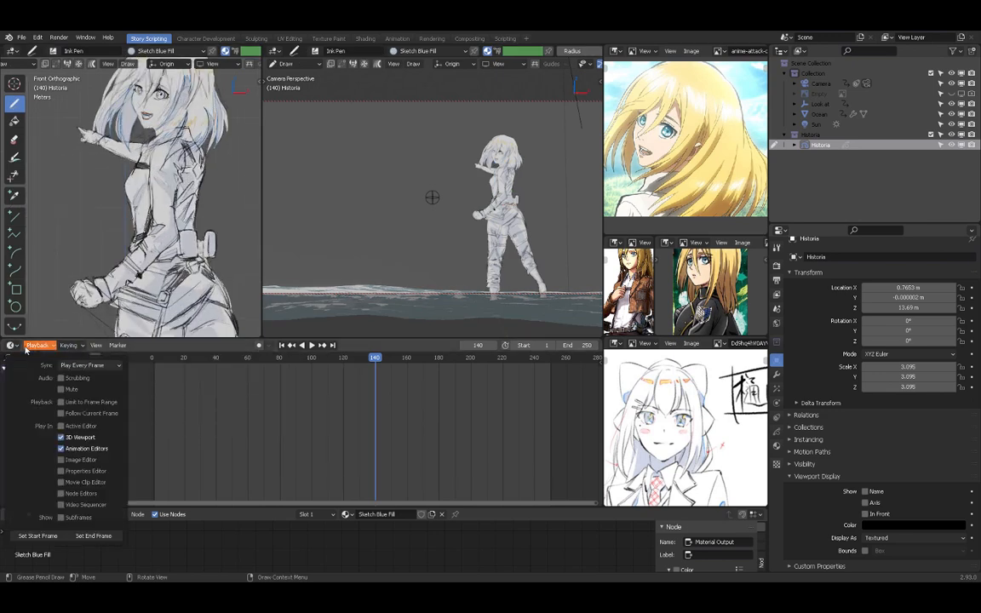
pyautogui.click(138, 374)
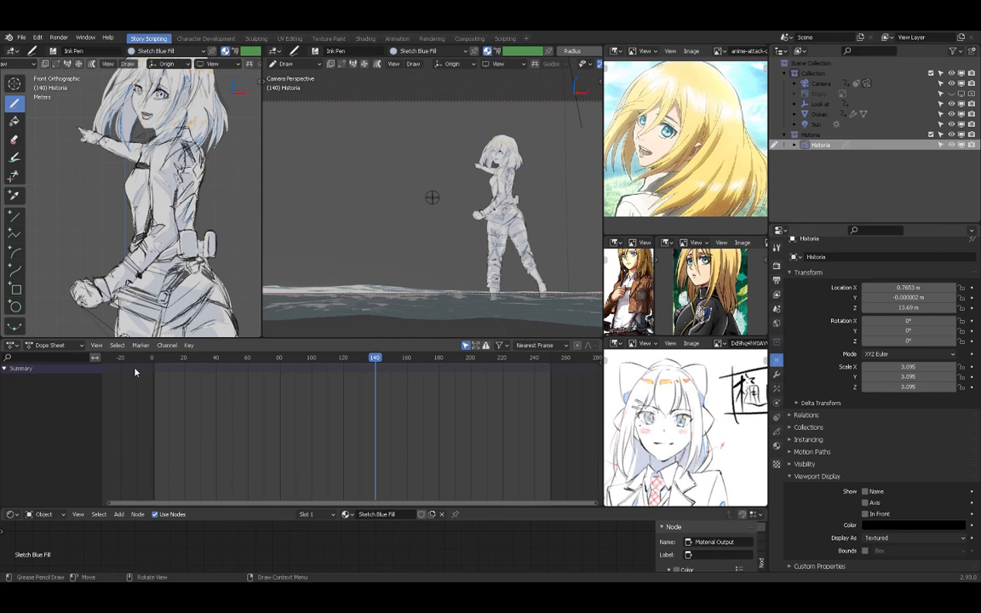
pyautogui.click(51, 344)
pyautogui.click(56, 390)
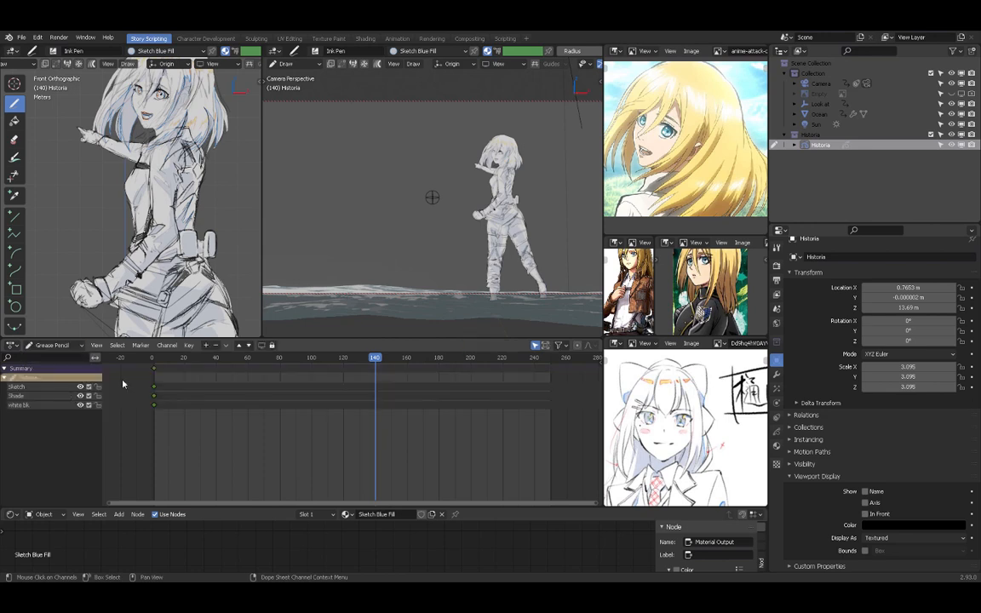
# Go to frame 34, frame the figure's head and torso closely in Front view and widen that viewport.
pyautogui.moveTo(166, 360); pyautogui.dragTo(207, 359)
pyautogui.keyDown('shift'); pyautogui.moveTo(168, 176); pyautogui.dragTo(168, 248, button='middle'); pyautogui.keyUp('shift')
pyautogui.scroll(3, 184, 201)
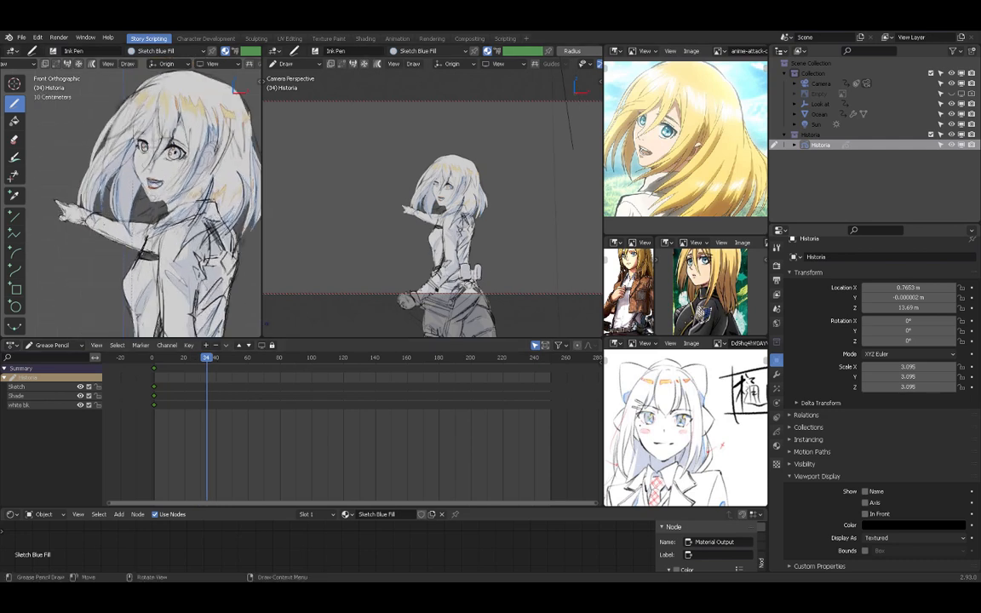
pyautogui.moveTo(262, 323); pyautogui.dragTo(292, 324)
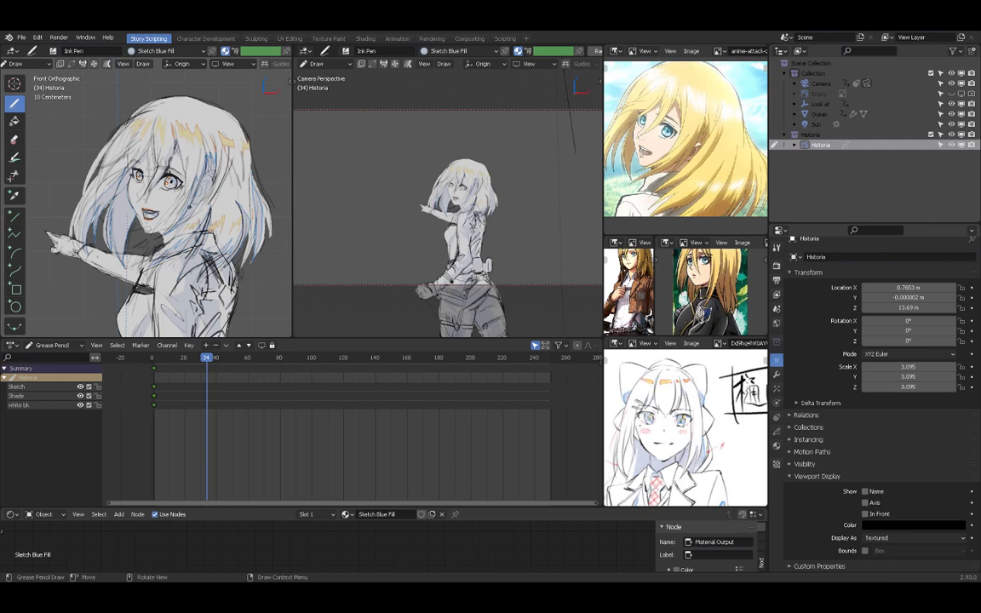
# View the whole figure standing on the ocean in Front view and scrub back to frame 1.
pyautogui.scroll(-5, 181, 196)
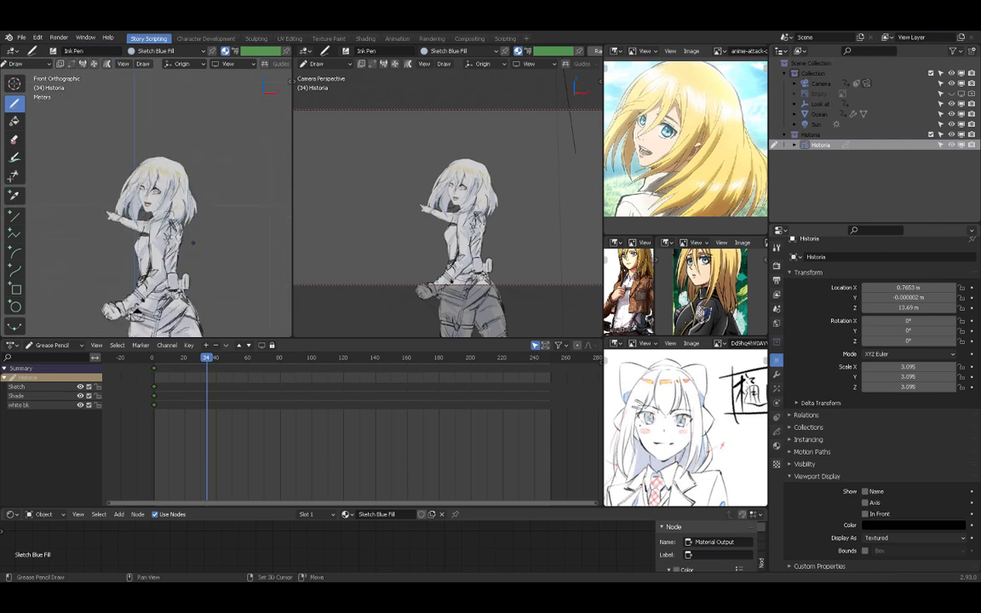
pyautogui.moveTo(193, 243); pyautogui.dragTo(268, 217, button='middle')
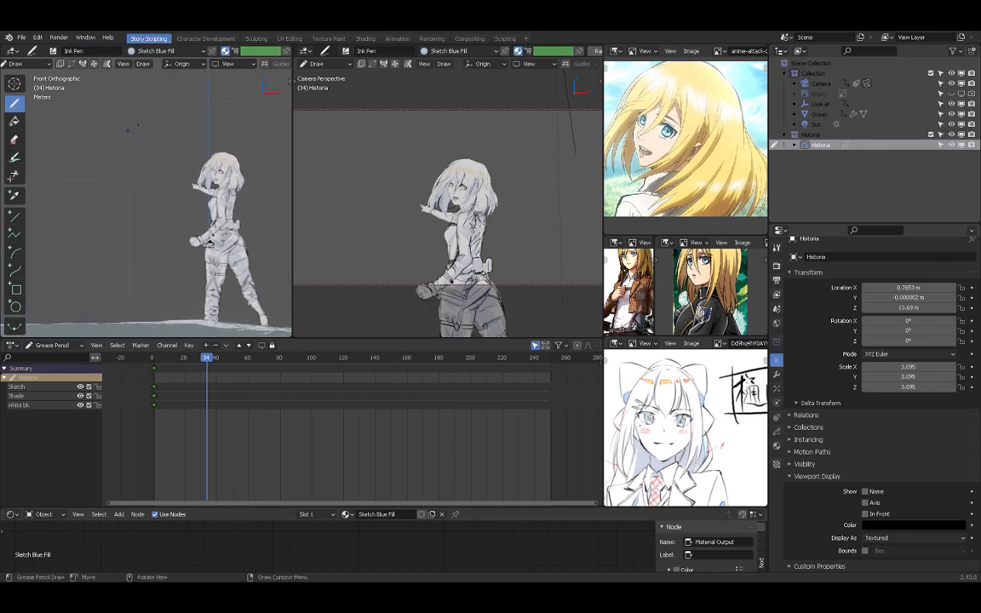
pyautogui.moveTo(167, 172)
pyautogui.mouseDown(button='middle')
pyautogui.moveTo(196, 200)
pyautogui.moveTo(171, 184)
pyautogui.mouseUp(button='middle')
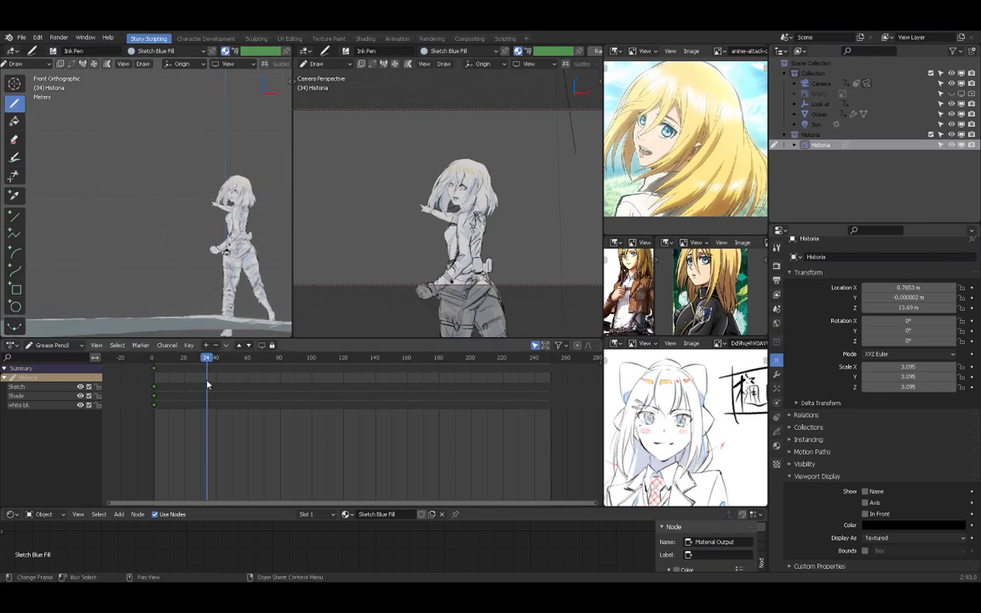
pyautogui.moveTo(207, 362); pyautogui.dragTo(154, 364)
pyautogui.keyDown('shift'); pyautogui.moveTo(222, 175); pyautogui.dragTo(226, 151, button='middle'); pyautogui.keyUp('shift')
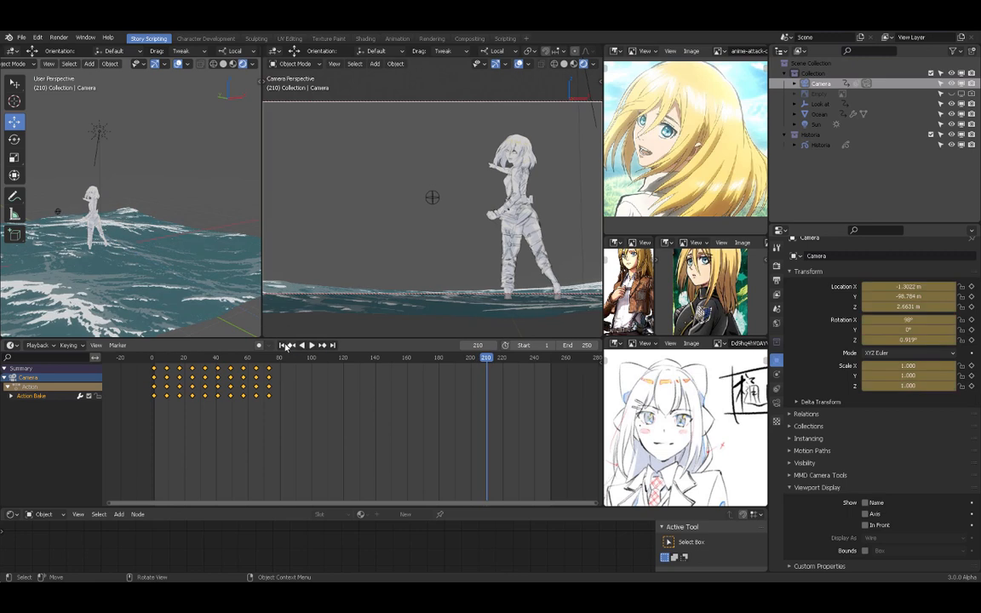
# Play the baked camera animation from frame 1 through the camera view, then scrub back to frame 1.
pyautogui.click(285, 345)
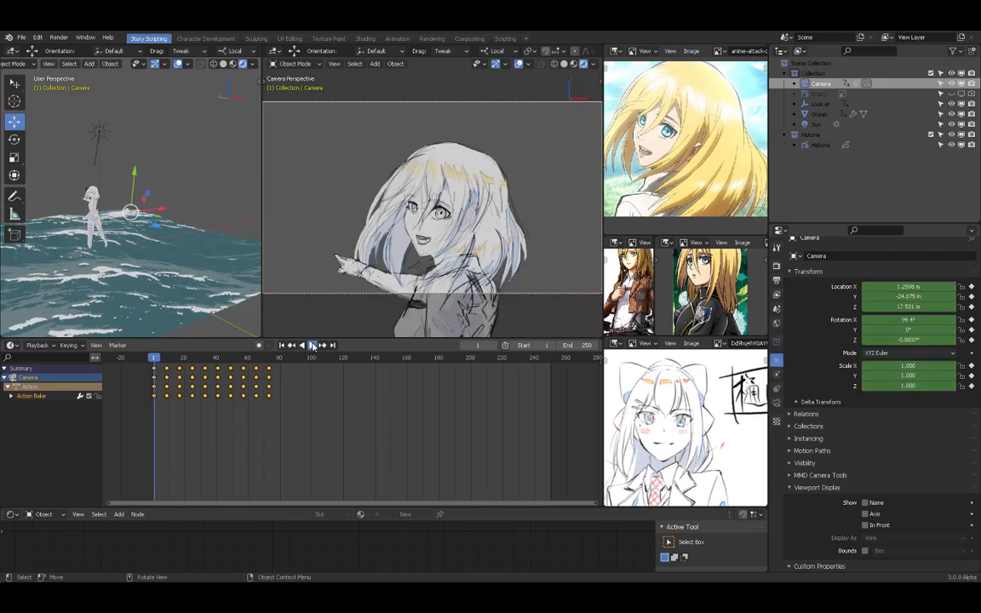
pyautogui.click(312, 345)
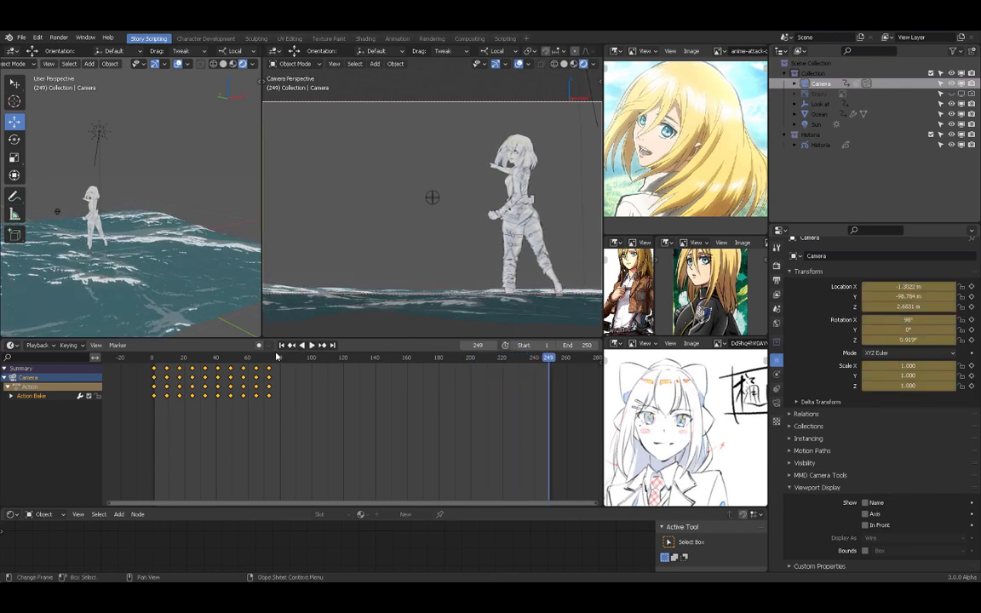
pyautogui.click(202, 358)
pyautogui.moveTo(202, 359); pyautogui.dragTo(155, 364)
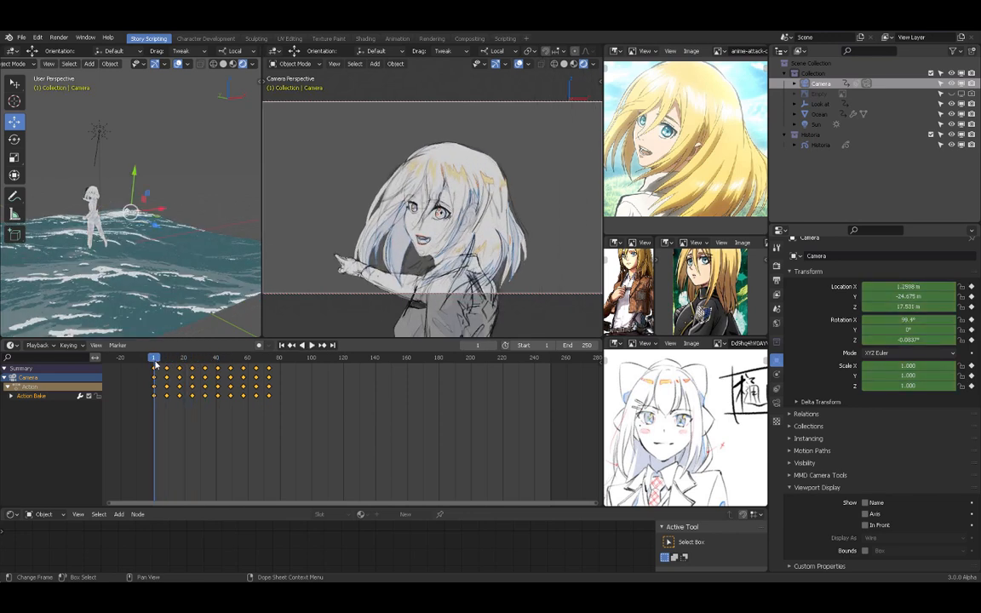